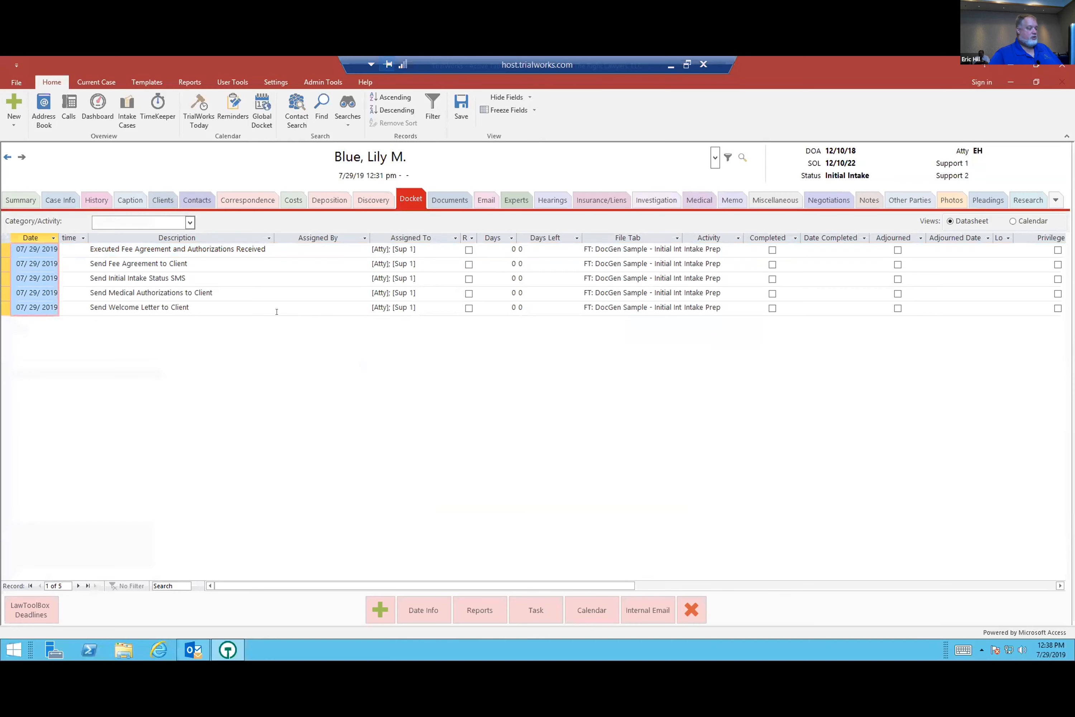
- Delete all the selected 07/29/2019 entries from the case's docket
left_click(686, 608)
left_click(558, 396)
- Clear the case's main status, its date, days in status, status note and expiration in the case information
left_click(53, 198)
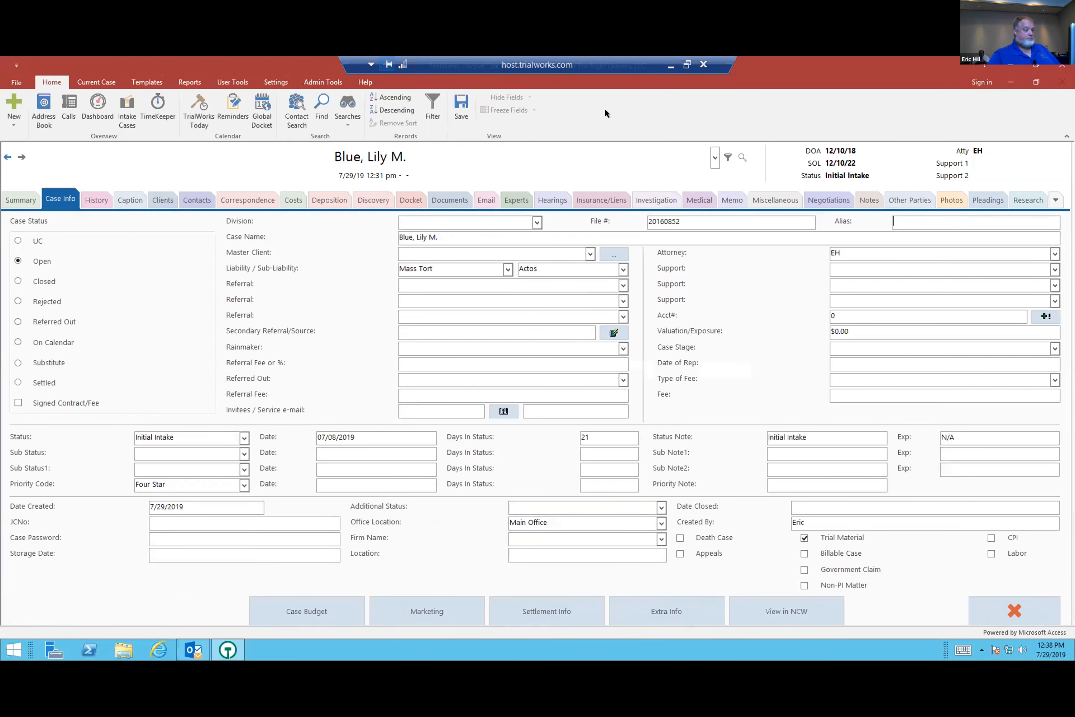
key("BackSpace")
key("BackSpace")
key("BackSpace")
key("BackSpace")
key("BackSpace")
key("BackSpace")
key("BackSpace")
key("BackSpace")
key("BackSpace")
key("BackSpace")
key("BackSpace")
key("BackSpace")
key("BackSpace")
key("BackSpace")
key("Tab")
key("BackSpace")
key("Tab")
key("Tab")
key("BackSpace")
key("Tab")
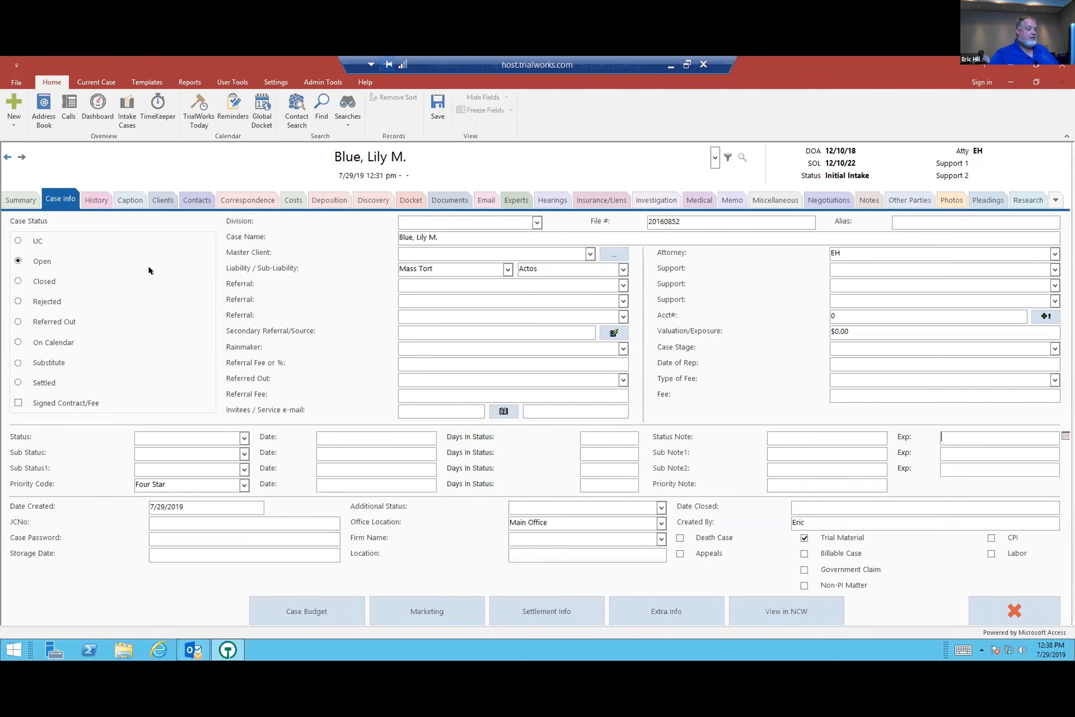
left_click(95, 200)
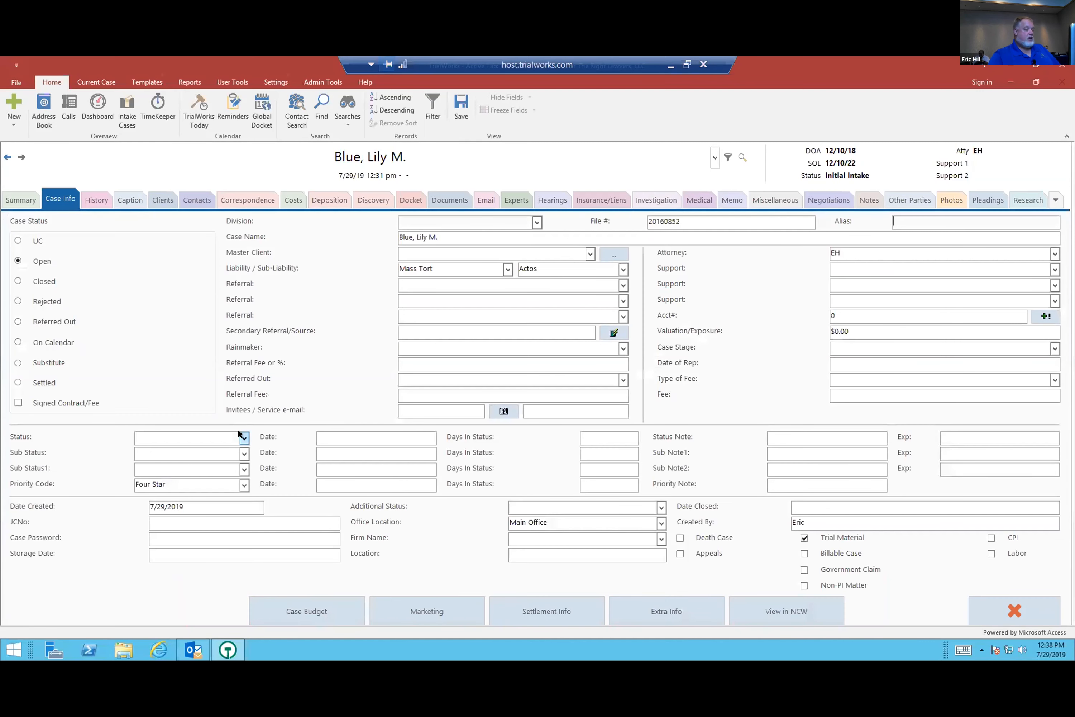
- Set the case status to Initial Intake and send the status change to the case notes
left_click(243, 436)
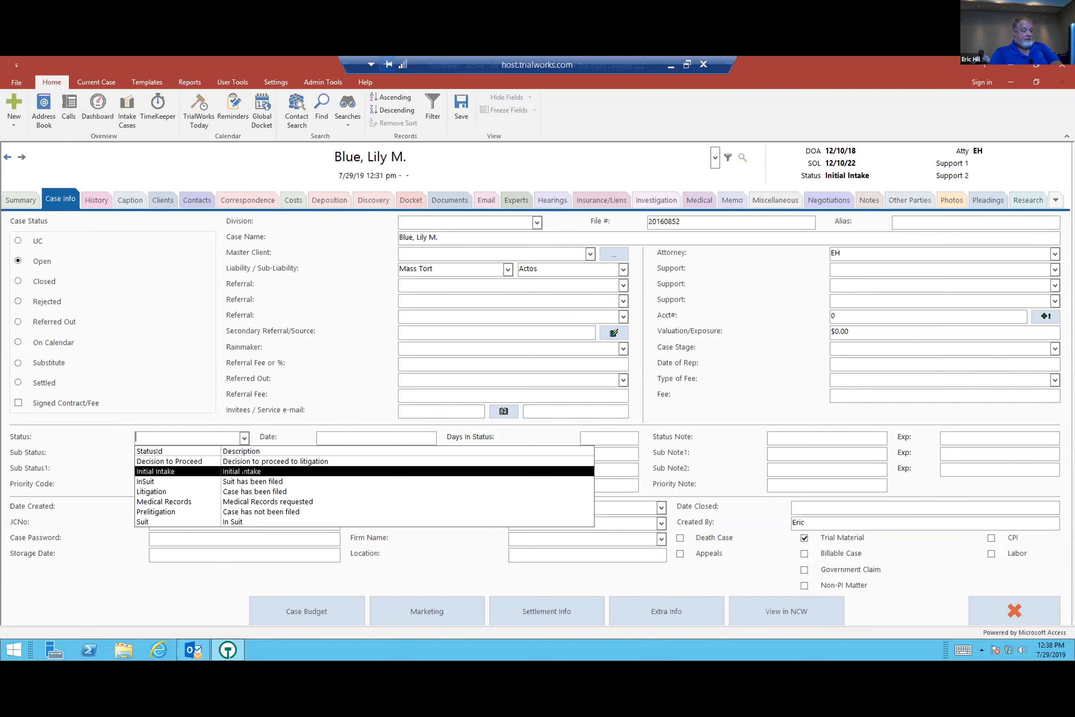
left_click(292, 470)
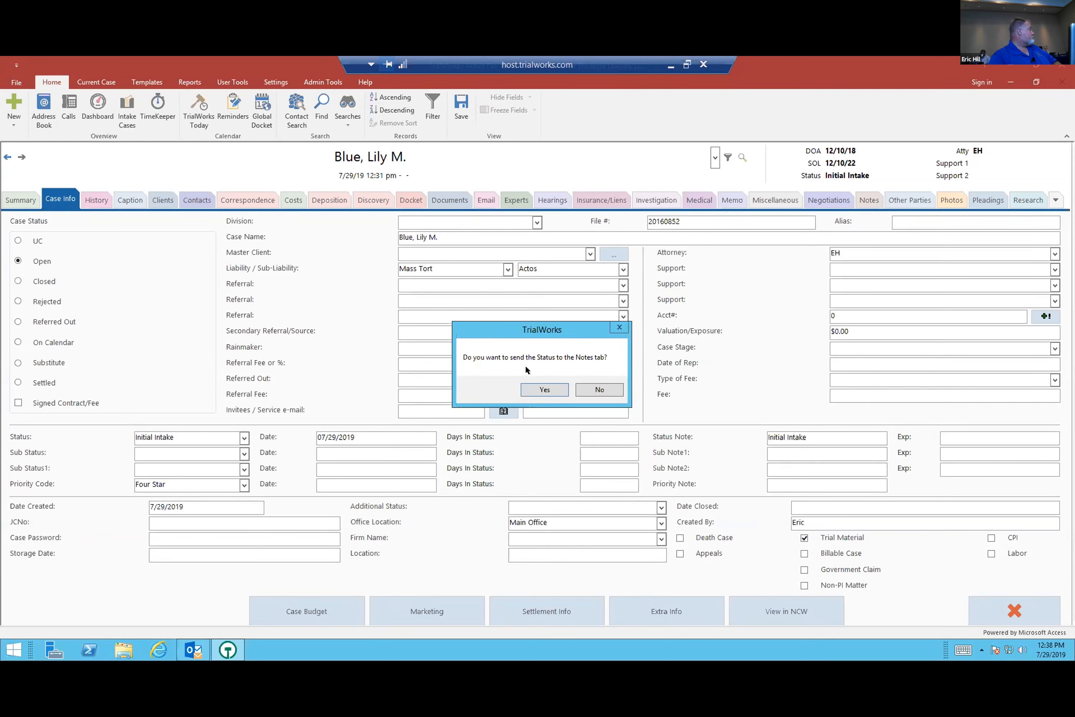
left_click(536, 385)
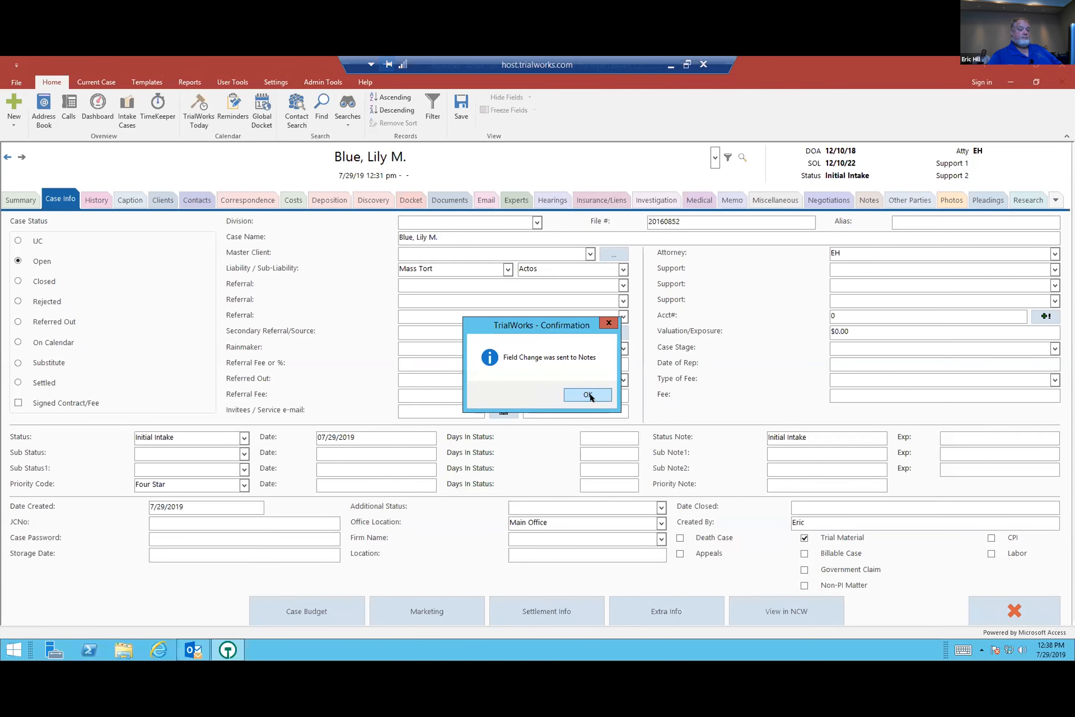
left_click(587, 394)
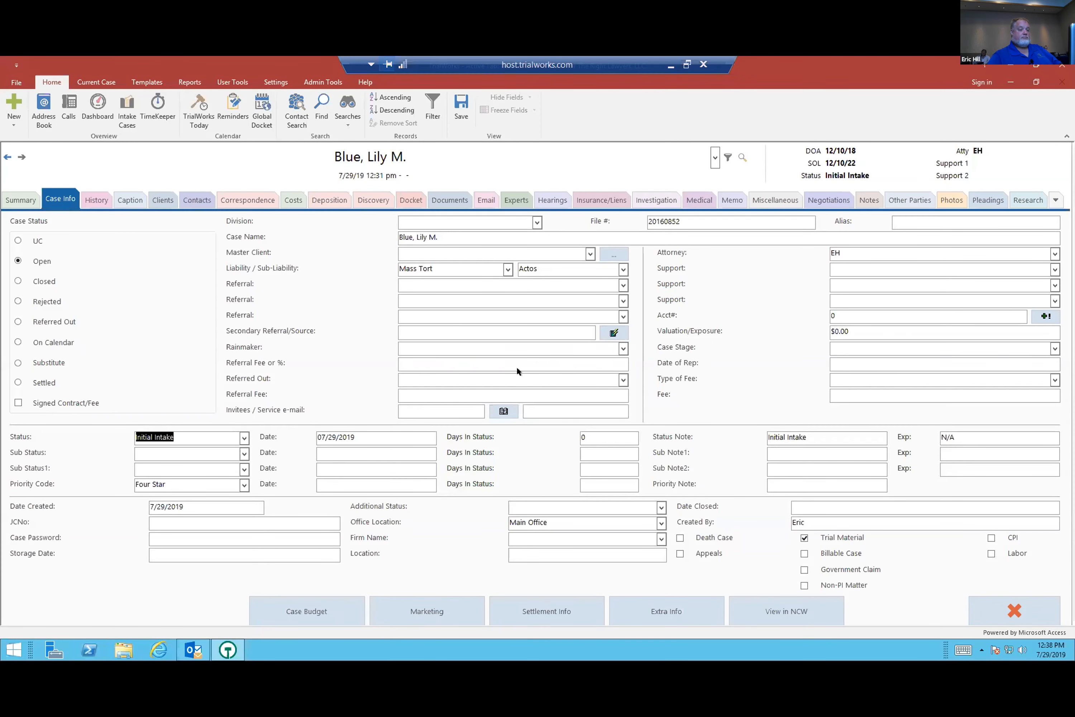
- Go to the docket and apply the "DocGen Sample - Initial Intake" FastTrack to the current case
left_click(409, 198)
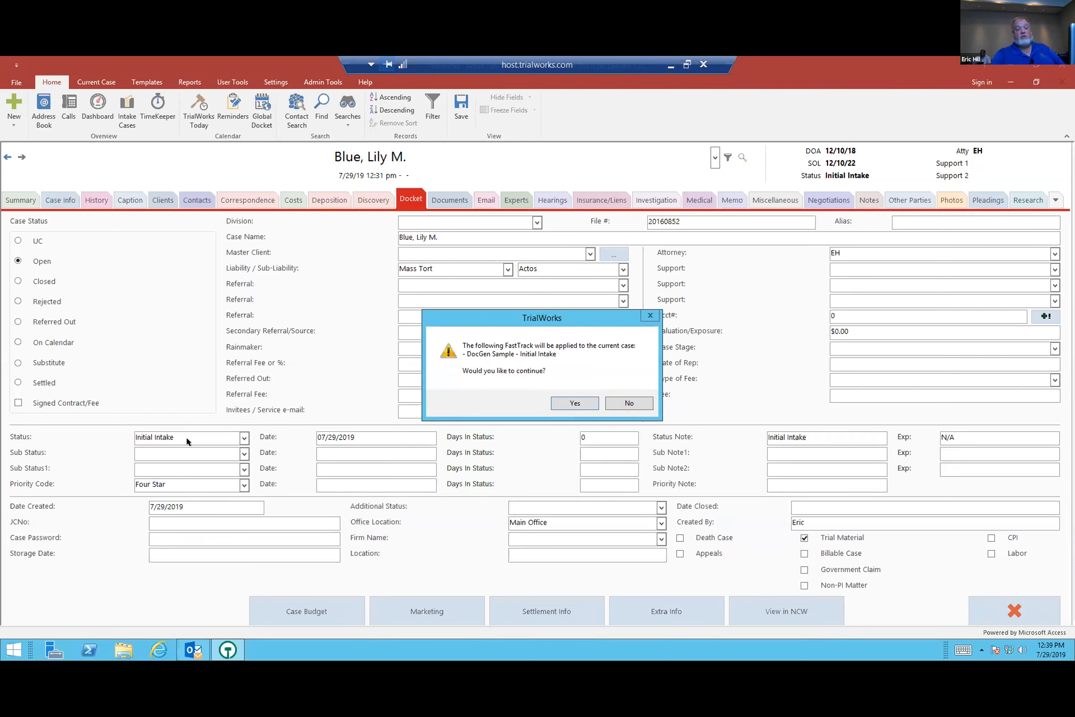
left_click(574, 403)
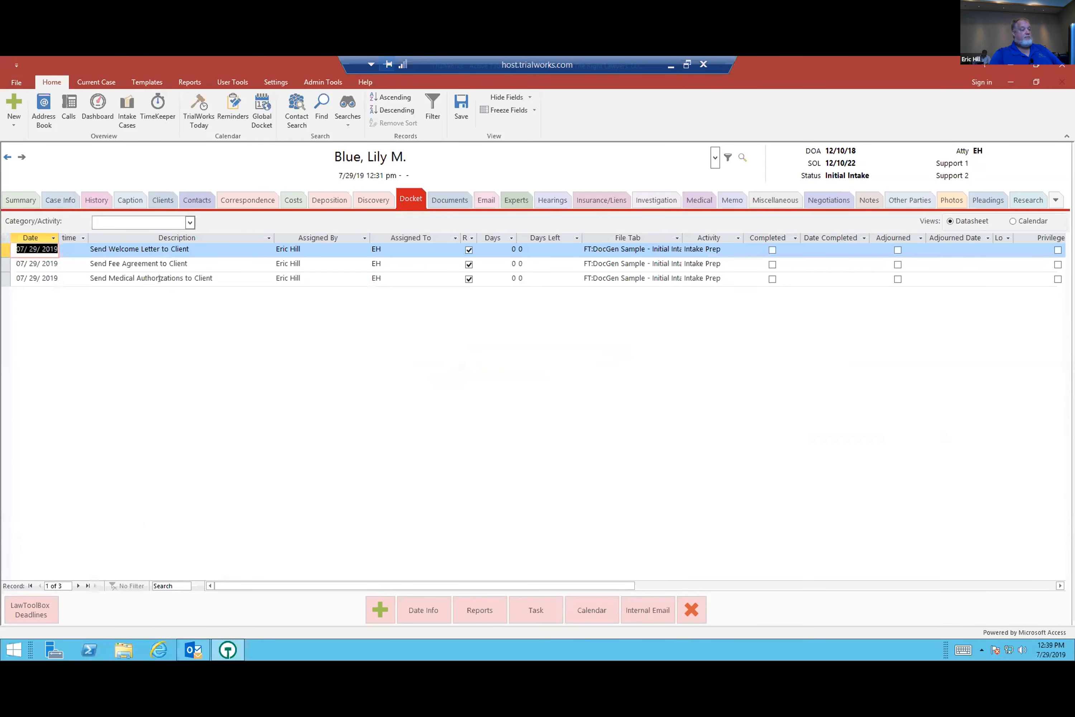
- Create the Medical Authorization (HIPAA) document from the "Send Medical Authorizations to Client" docket entry, addressed to the client
left_click(206, 284)
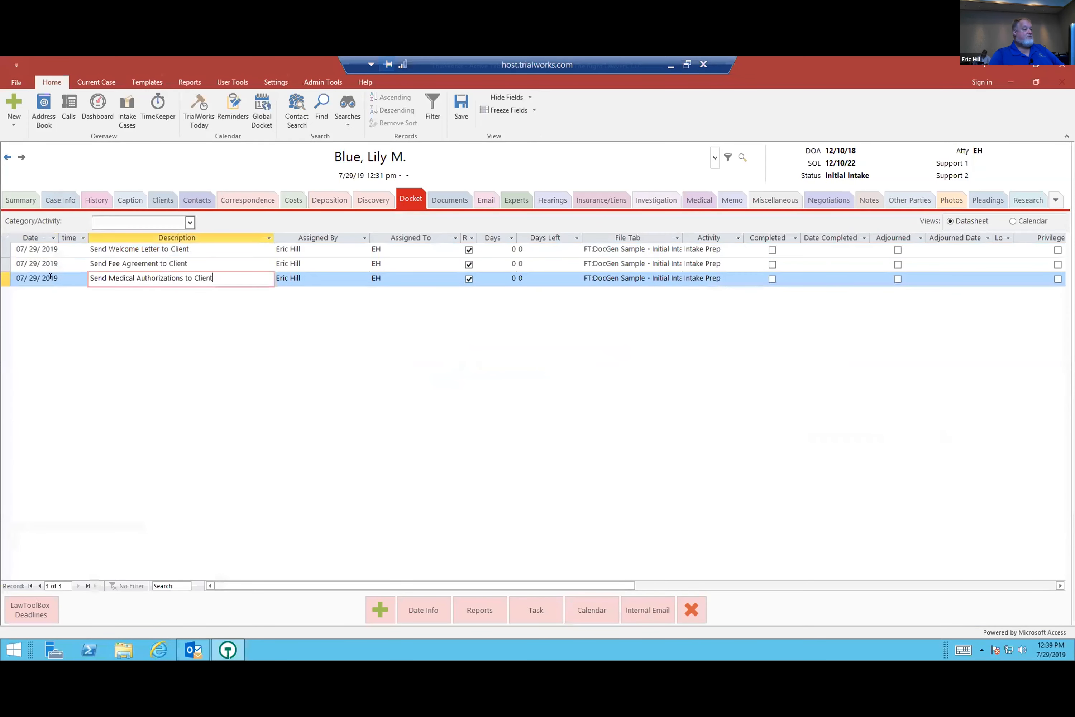
double_click(226, 282)
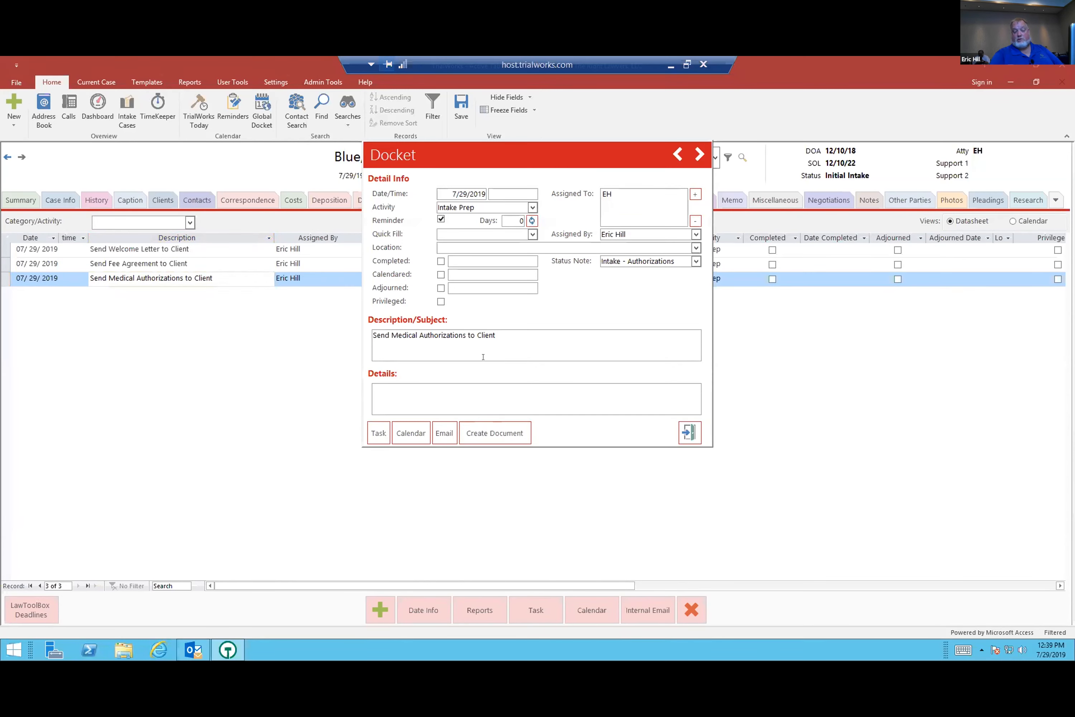
left_click(497, 430)
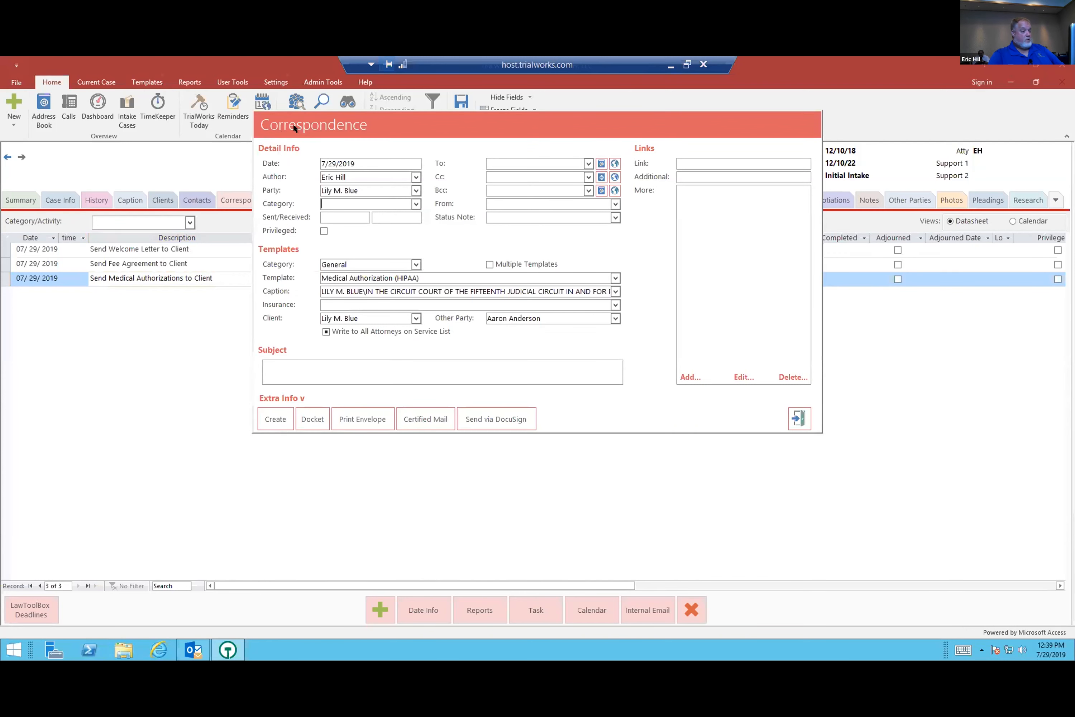
left_click(586, 158)
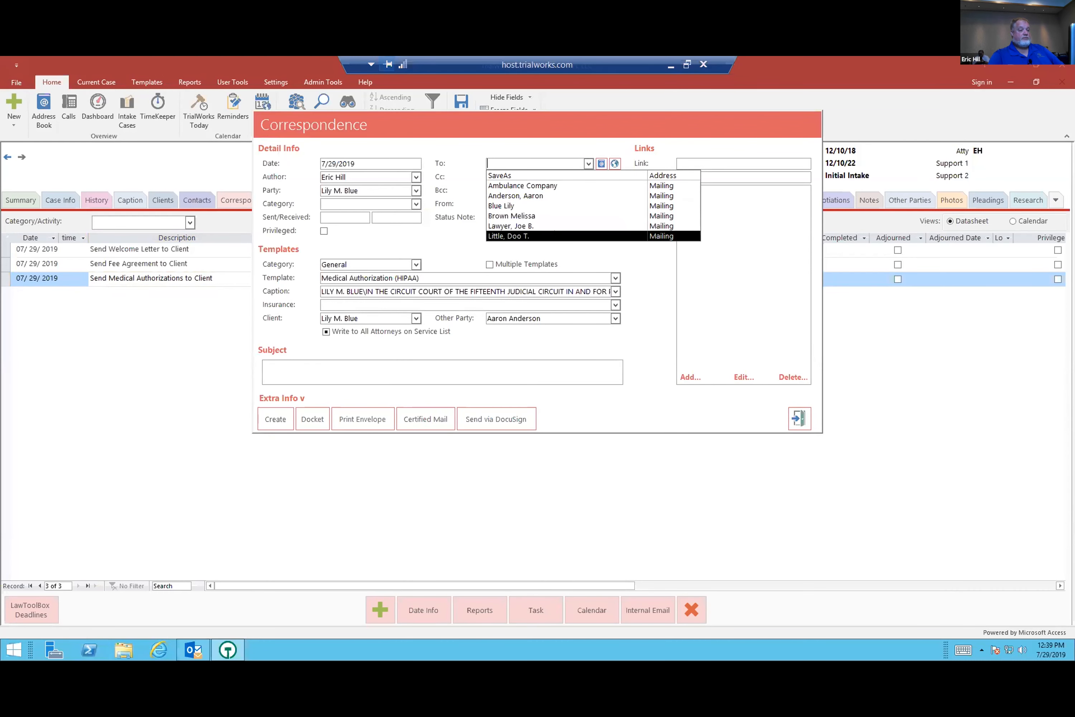
left_click(544, 206)
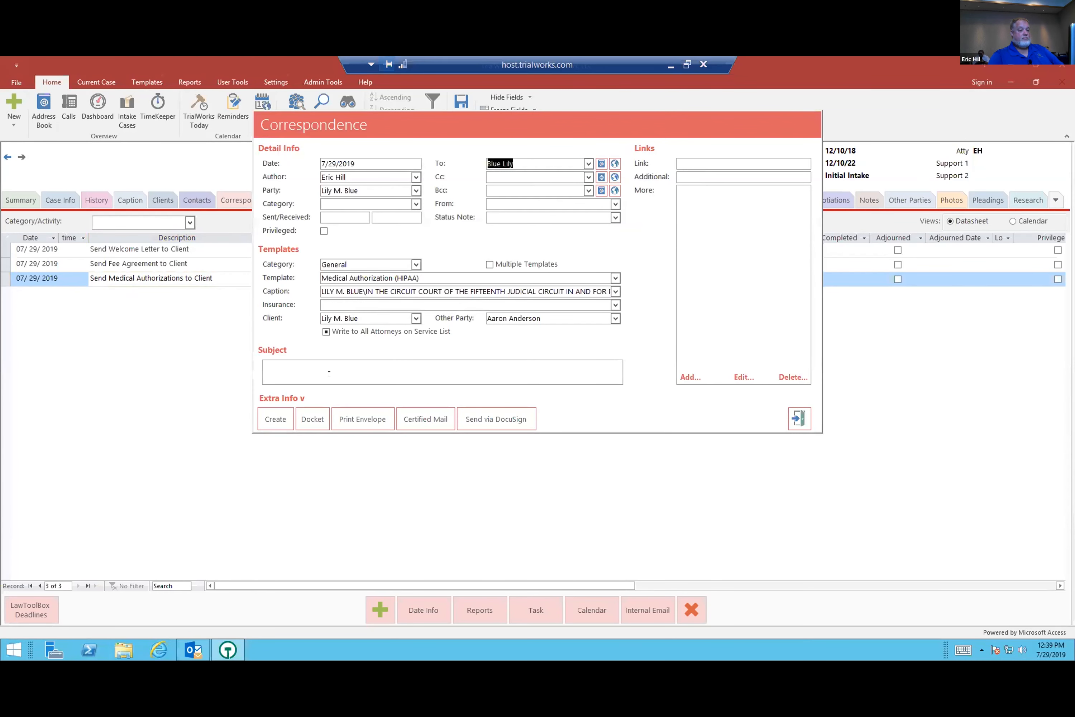
left_click(273, 411)
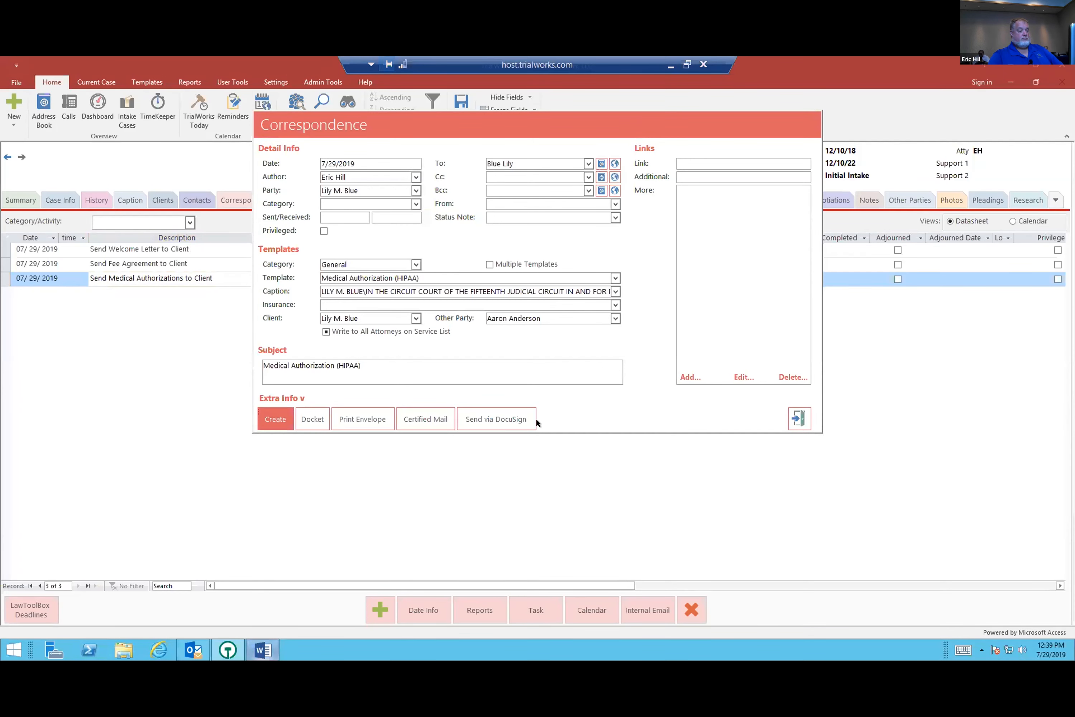
- Review the generated medical authorization, and close it together with its correspondence record
scroll(415, 292, "down", 5)
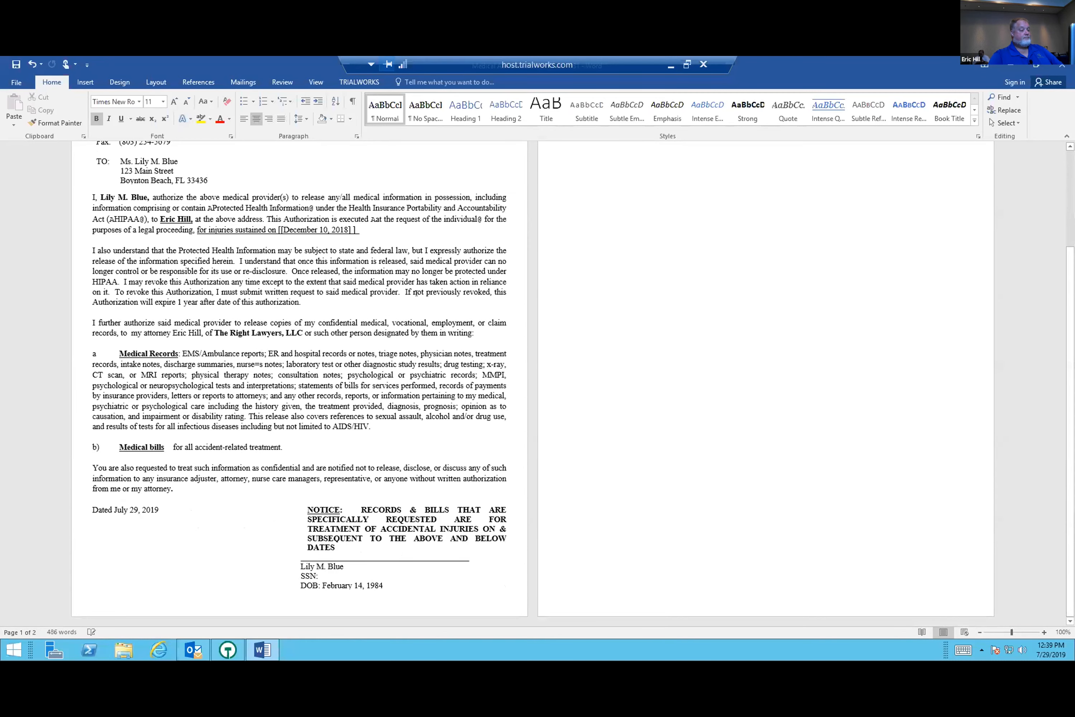
scroll(415, 292, "up", 1)
scroll(415, 292, "up", 3)
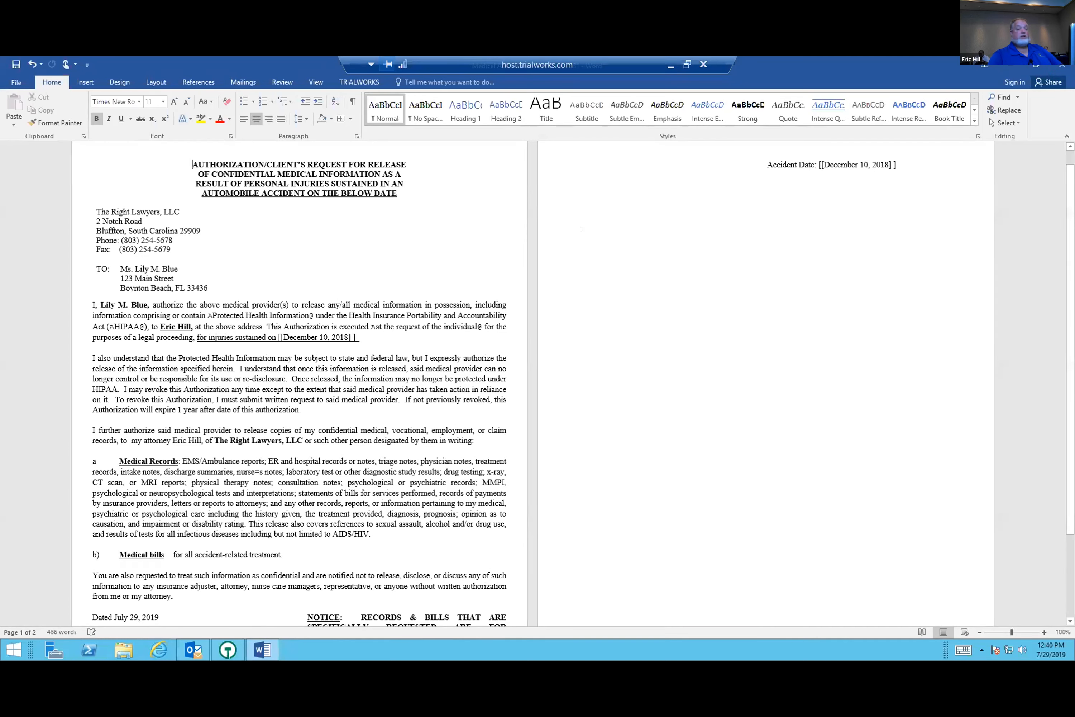
left_click(1061, 65)
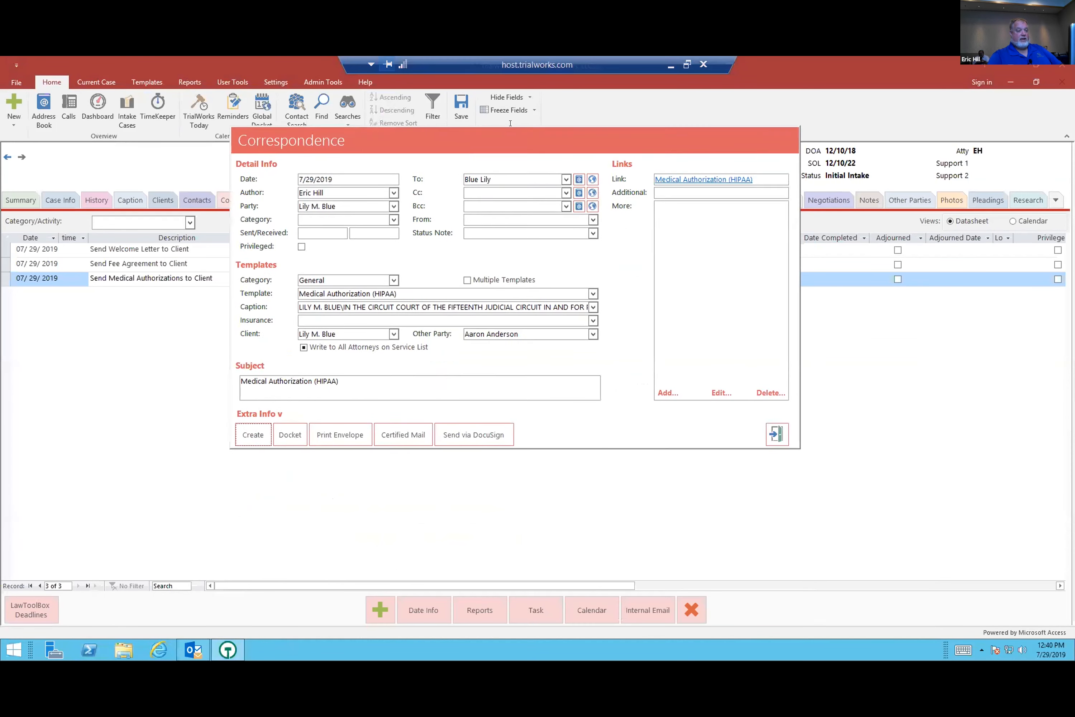
left_click(768, 433)
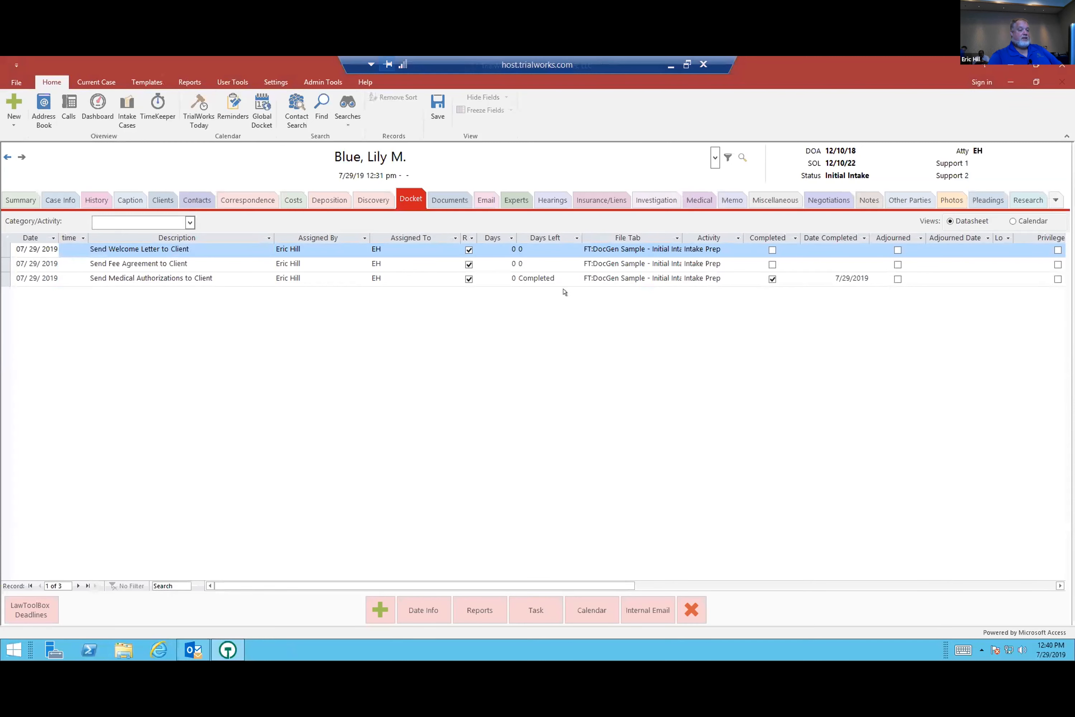
- Create the Client Contract document from the "Send Fee Agreement to Client" docket entry, addressed to the client
left_click(150, 262)
double_click(149, 262)
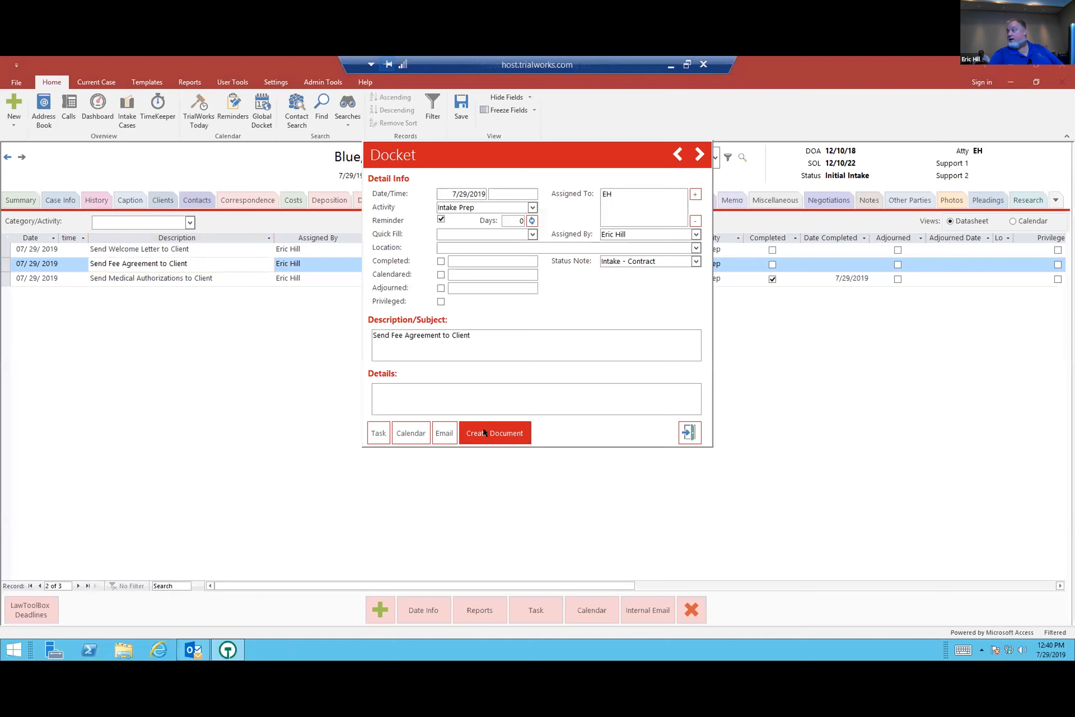
left_click(483, 427)
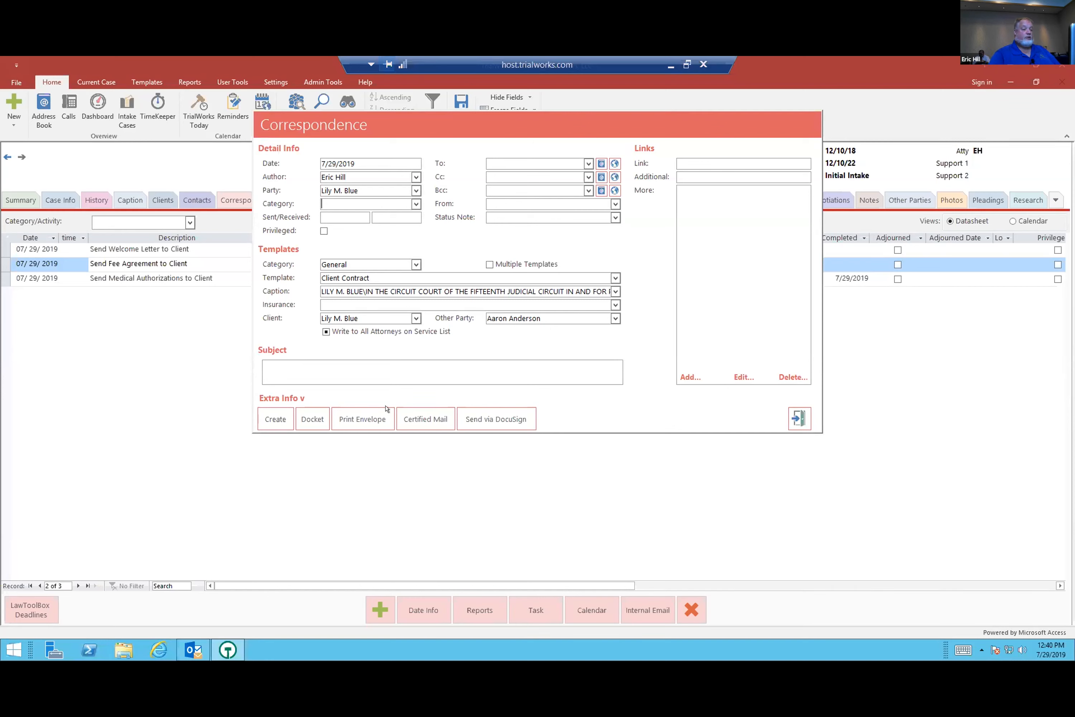
left_click(581, 161)
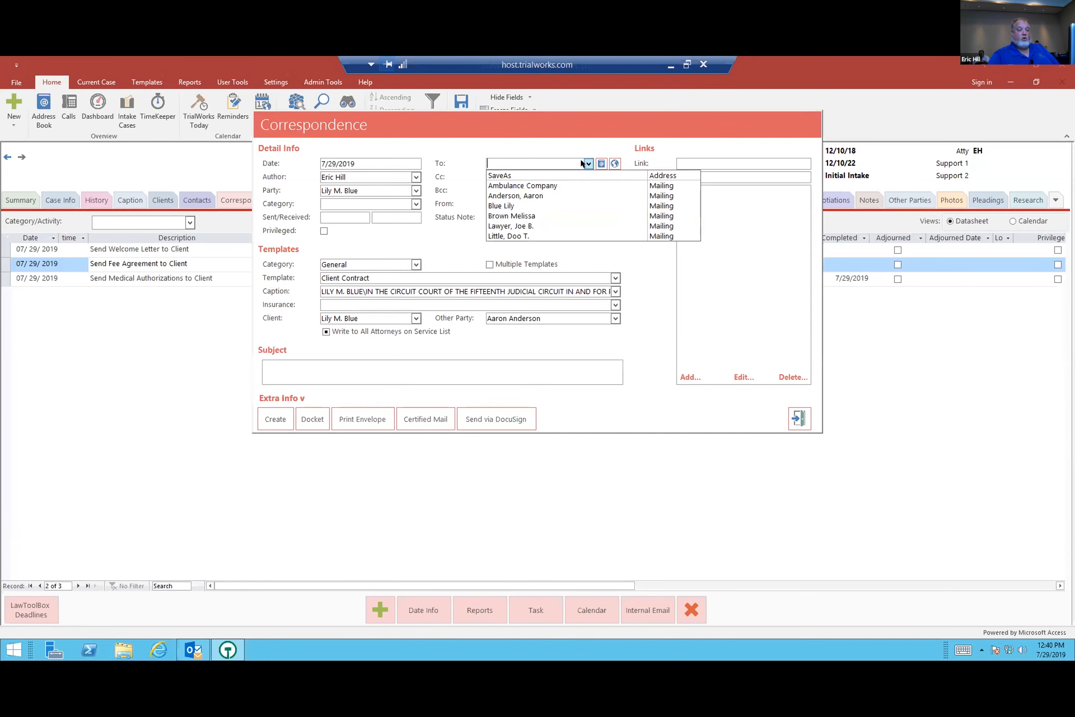
left_click(532, 205)
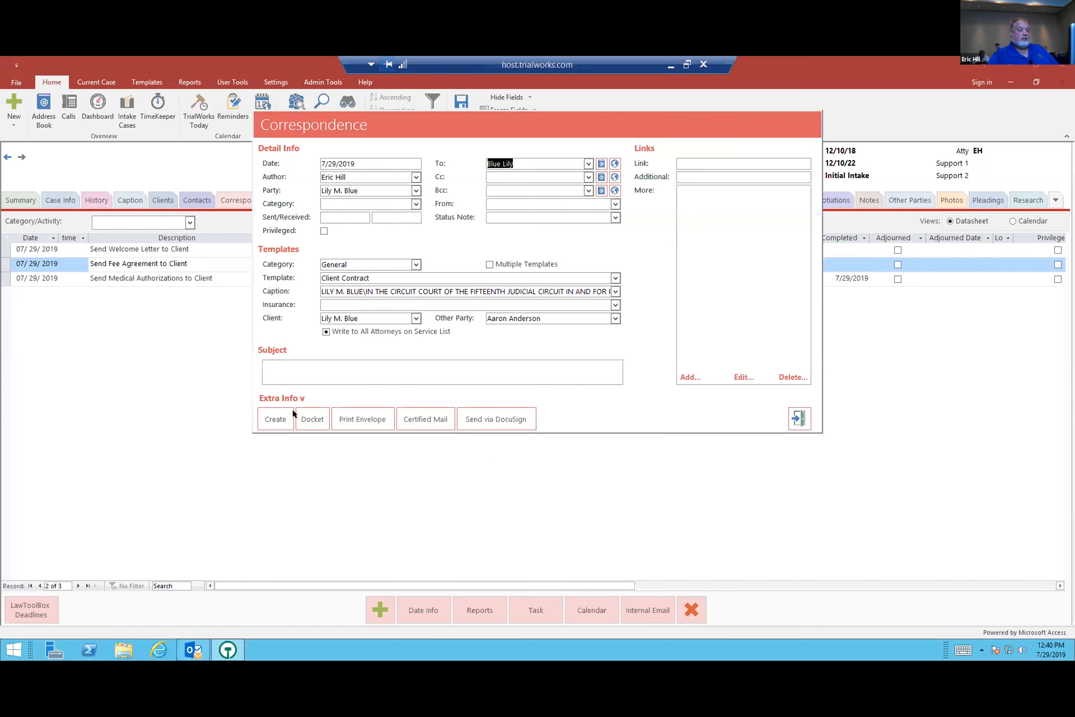
left_click(268, 417)
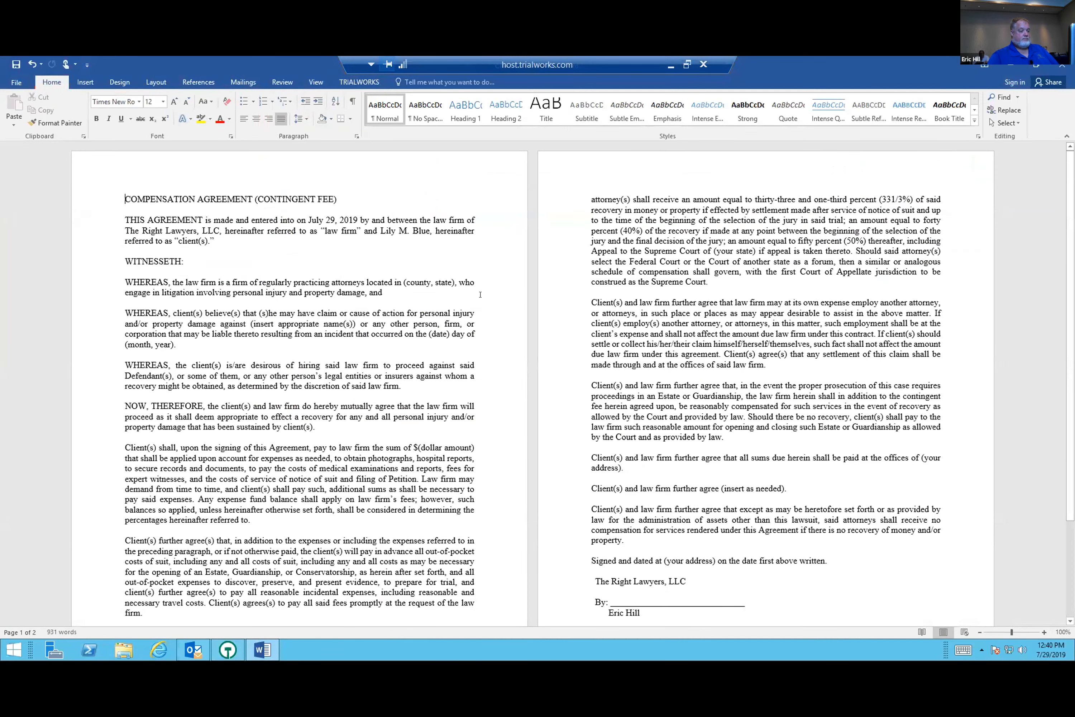
- Review the generated compensation agreement, and close it together with its correspondence record
scroll(474, 303, "down", 3)
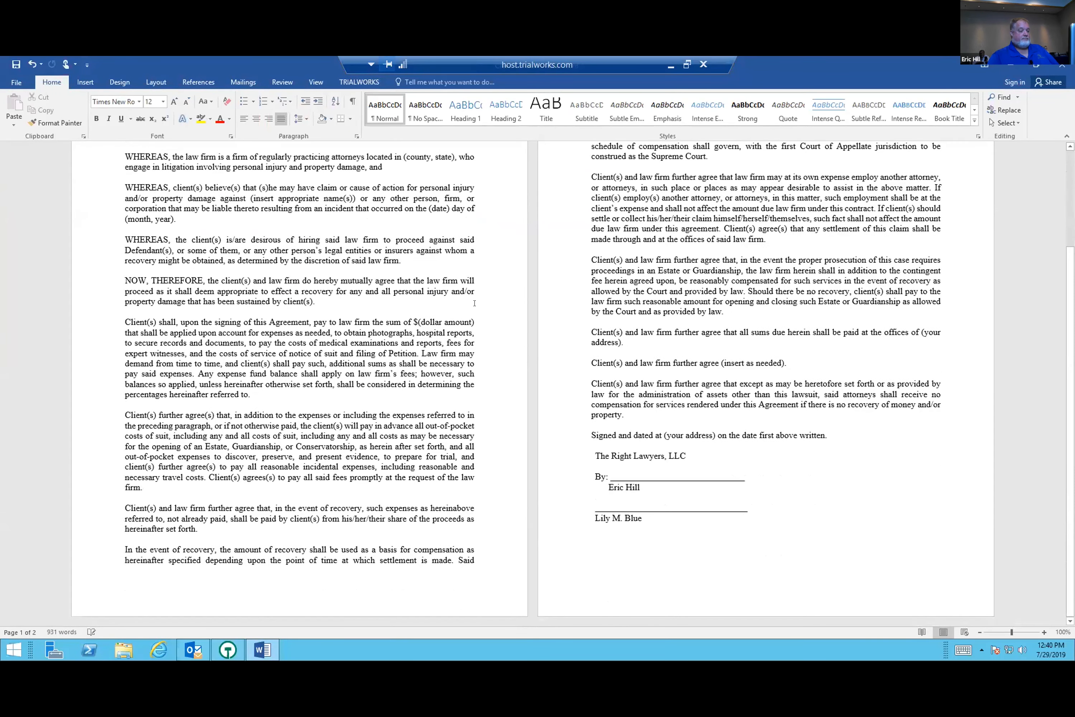
scroll(474, 303, "up", 2)
scroll(474, 302, "up", 1)
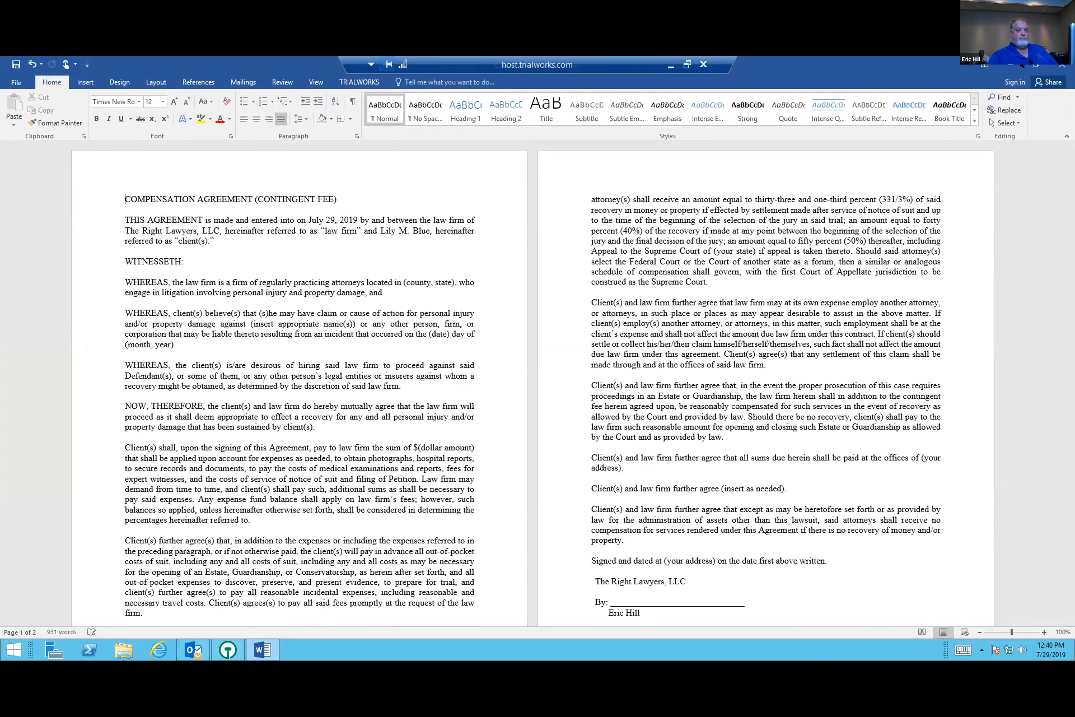
left_click(1062, 67)
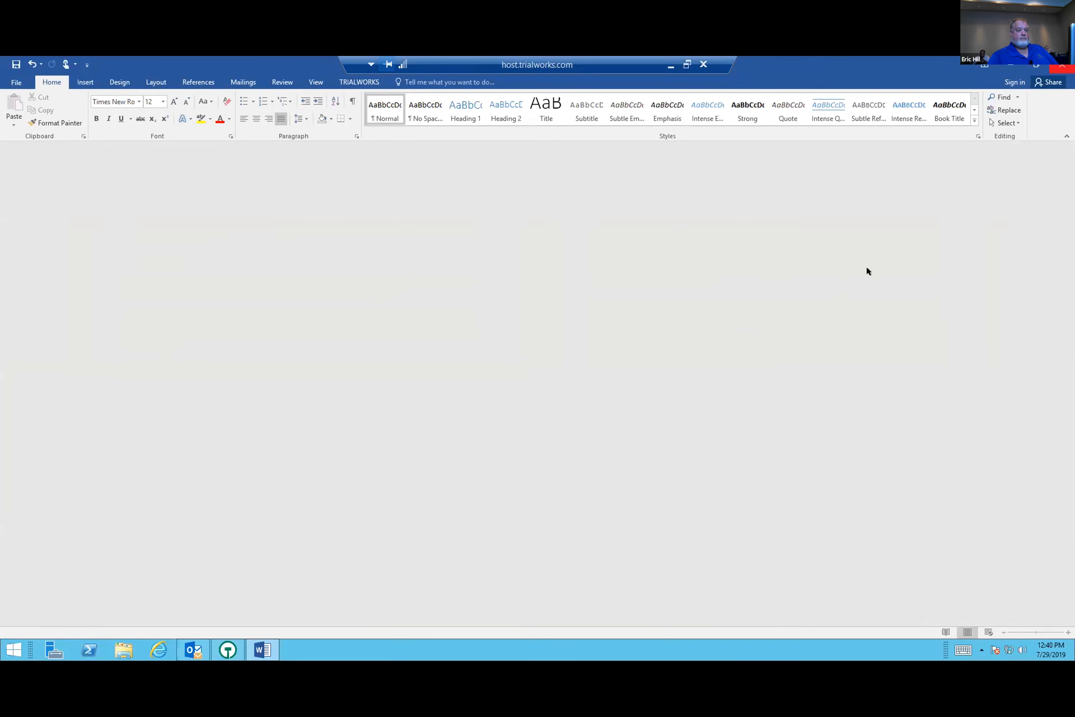
left_click(801, 414)
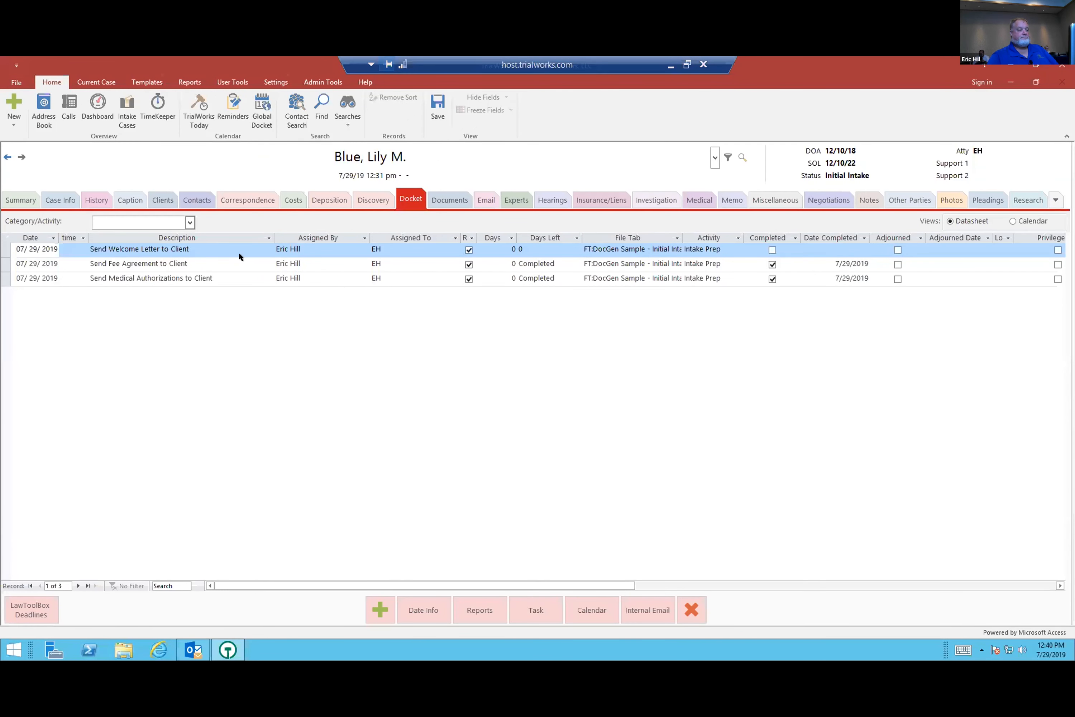
- Create the "Welcome letter to new clients" document from the "Send Welcome Letter to Client" docket entry, addressed to the client
left_click(216, 247)
double_click(217, 247)
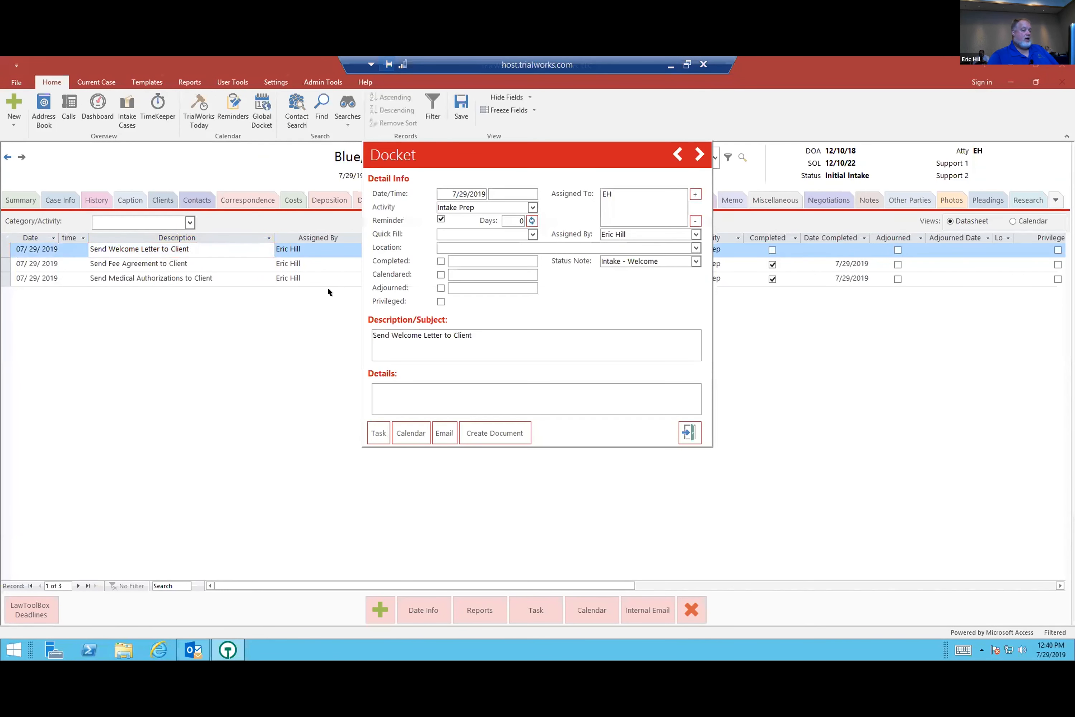
left_click(498, 433)
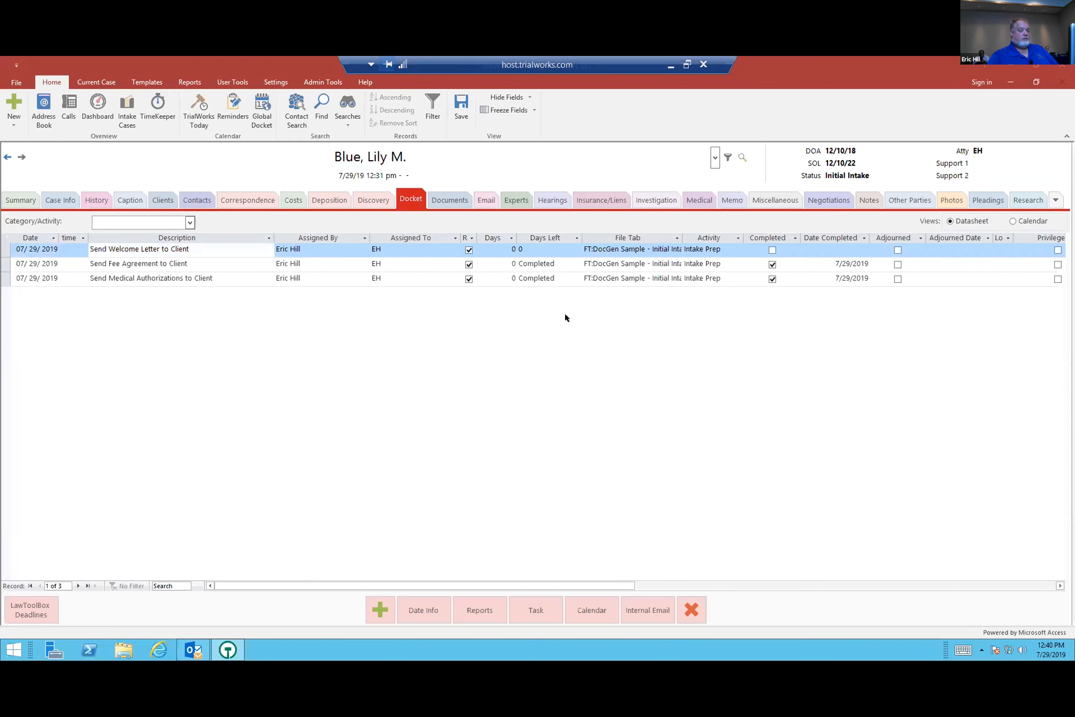
left_click(588, 163)
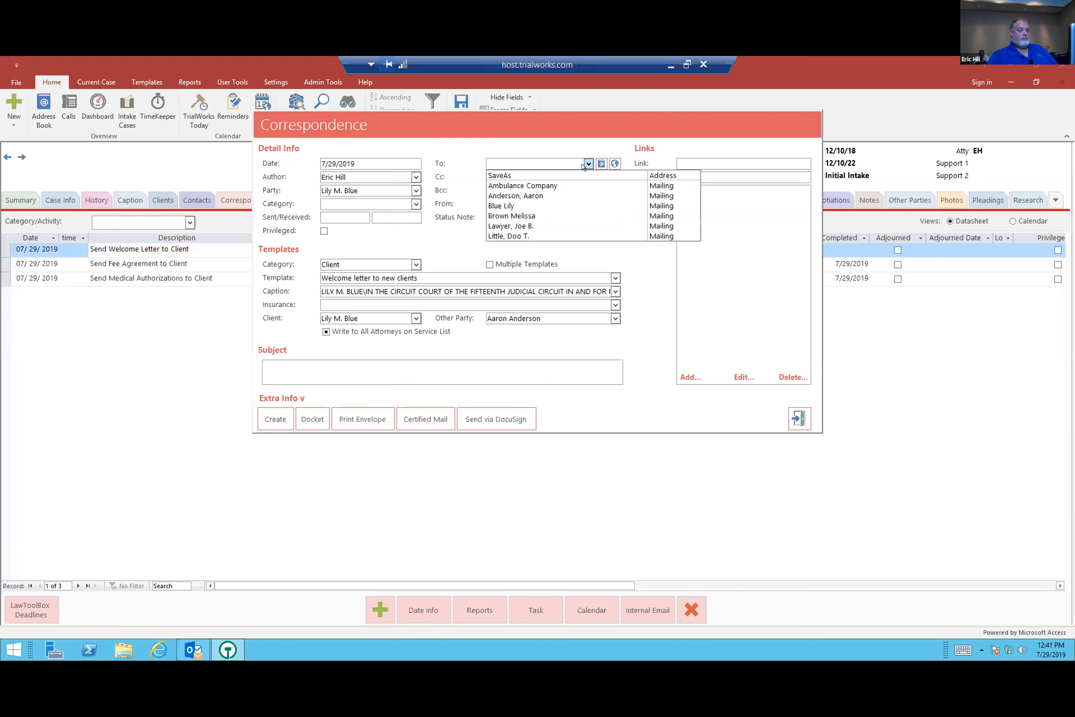
left_click(569, 205)
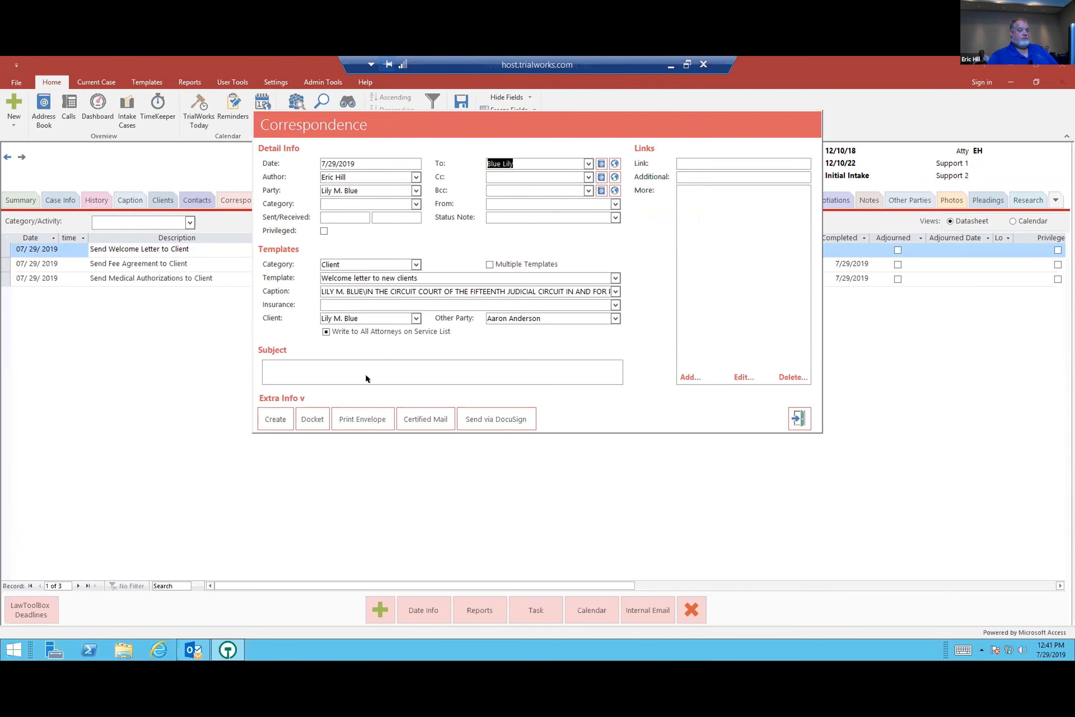
left_click(275, 413)
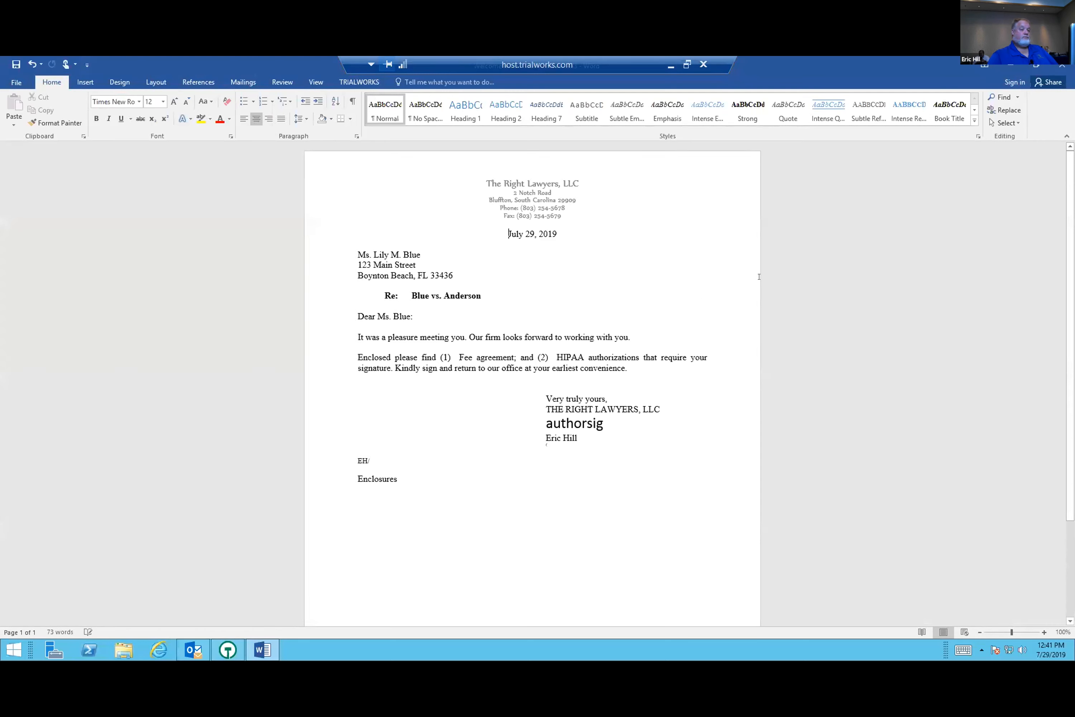
- Close the welcome letter and add "Executed Fee Agreement and Authorizations Received" to the docket
left_click(1060, 66)
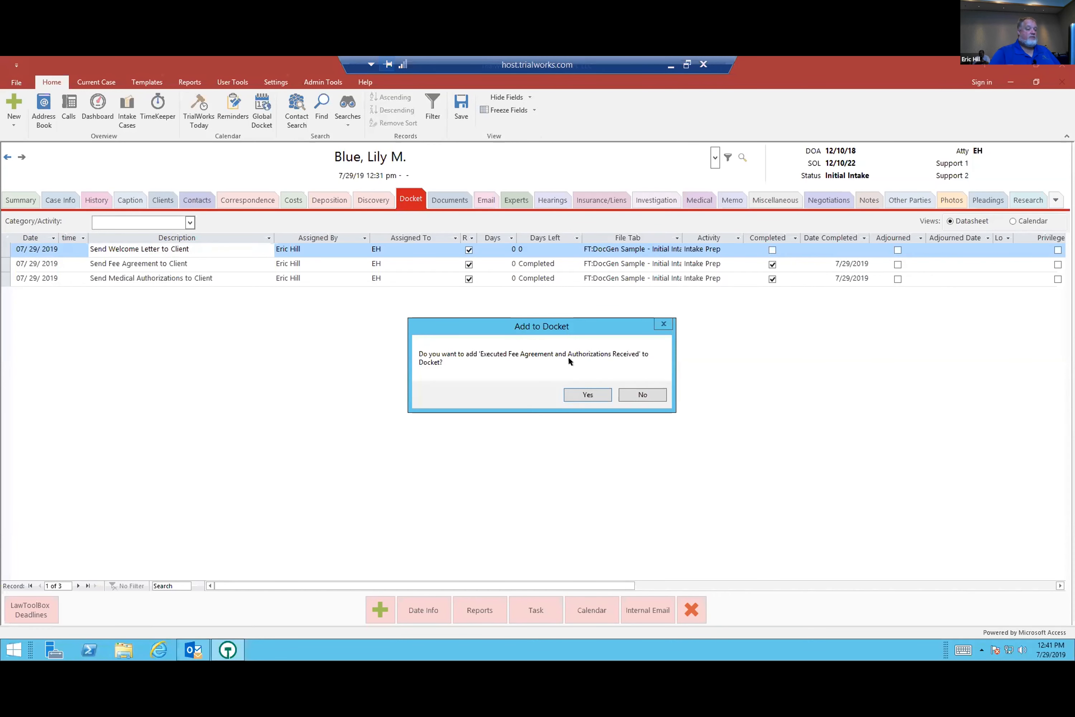
left_click(580, 389)
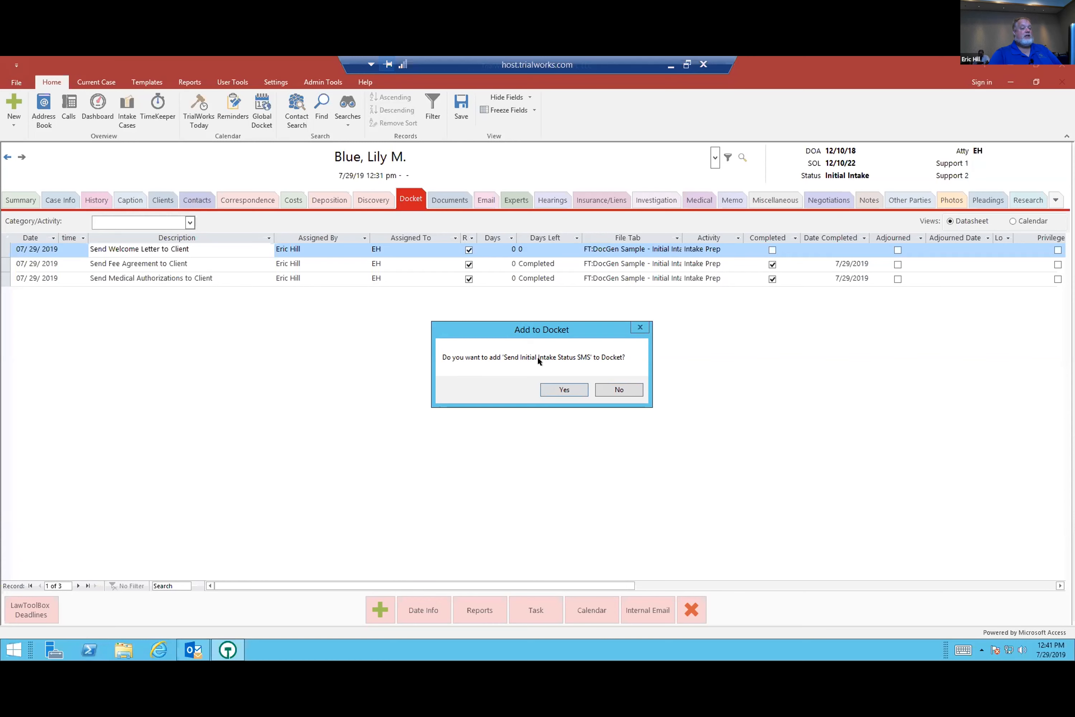
- Add "Send Initial Intake Status SMS" to the docket and start an SMS message to the client's cell number
left_click(563, 388)
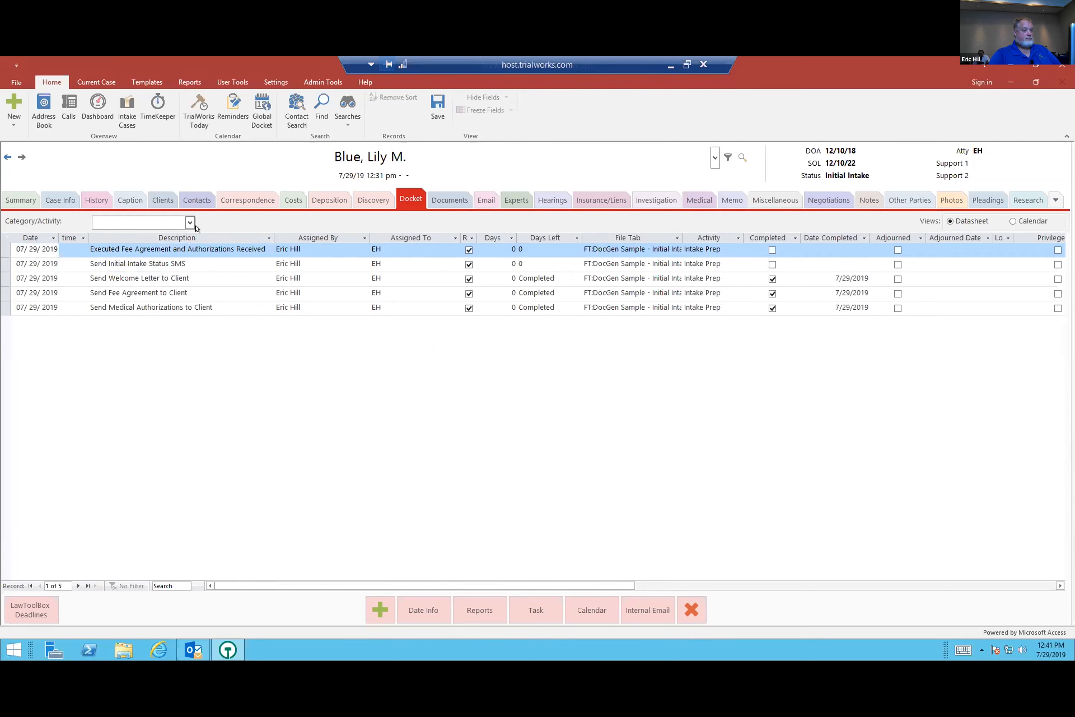
left_click(203, 260)
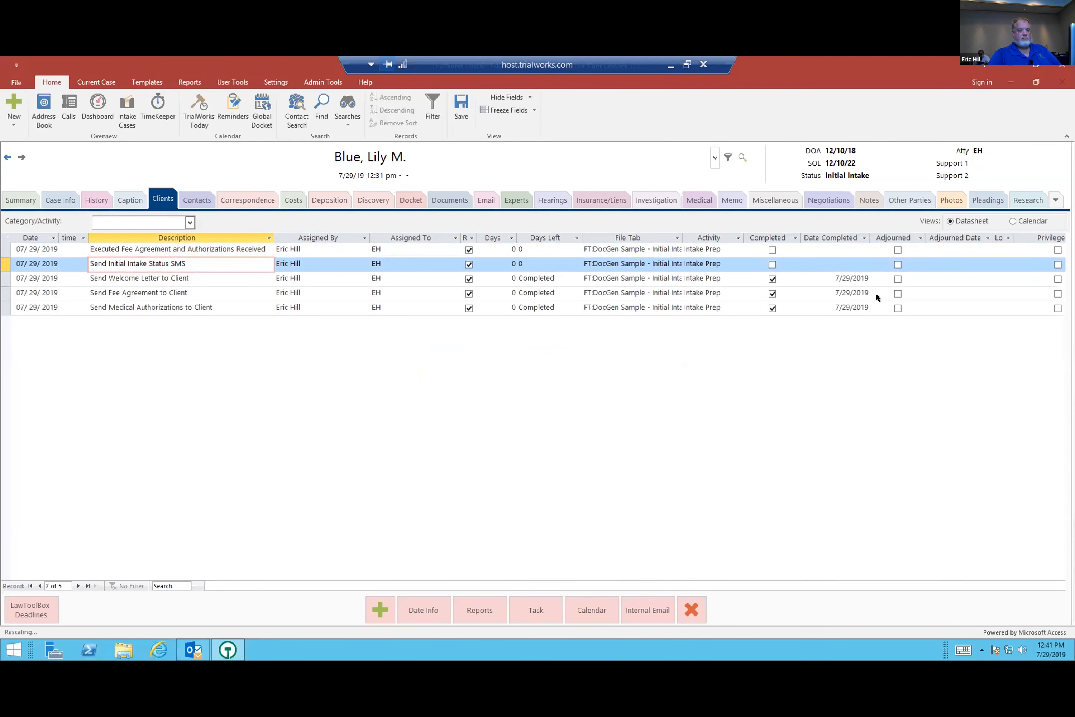
left_click_drag(964, 217, 927, 217)
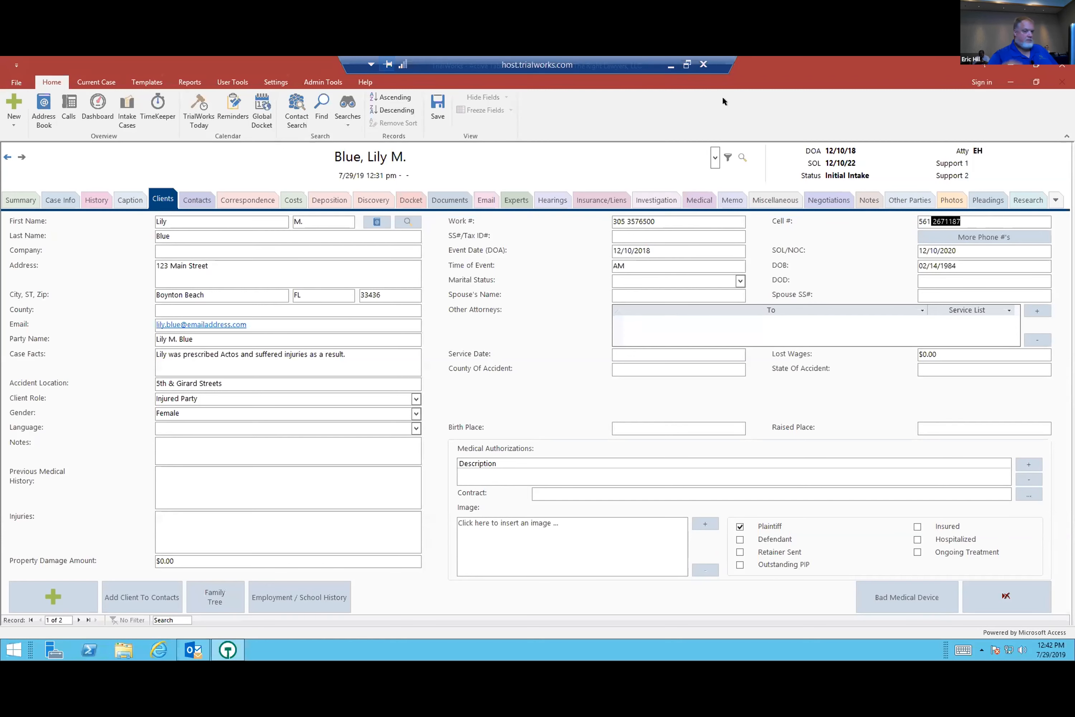
right_click(961, 218)
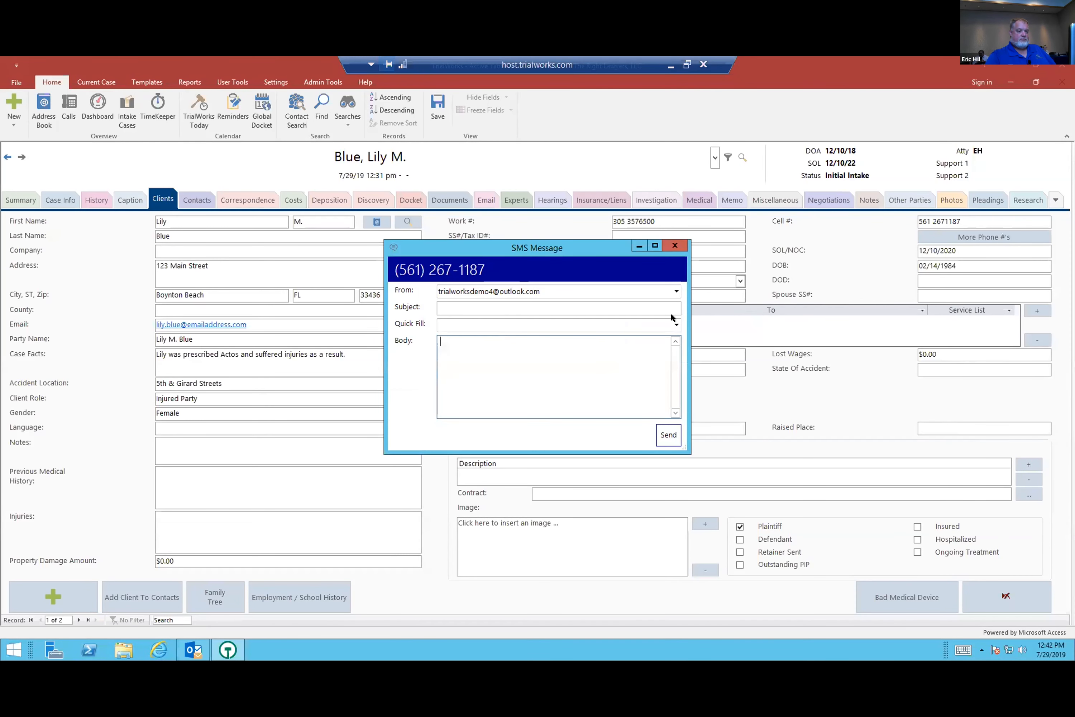
- Fill the SMS with the "Welcome Intake" quick text and send it, allowing Outlook to send on the program's behalf
left_click(672, 323)
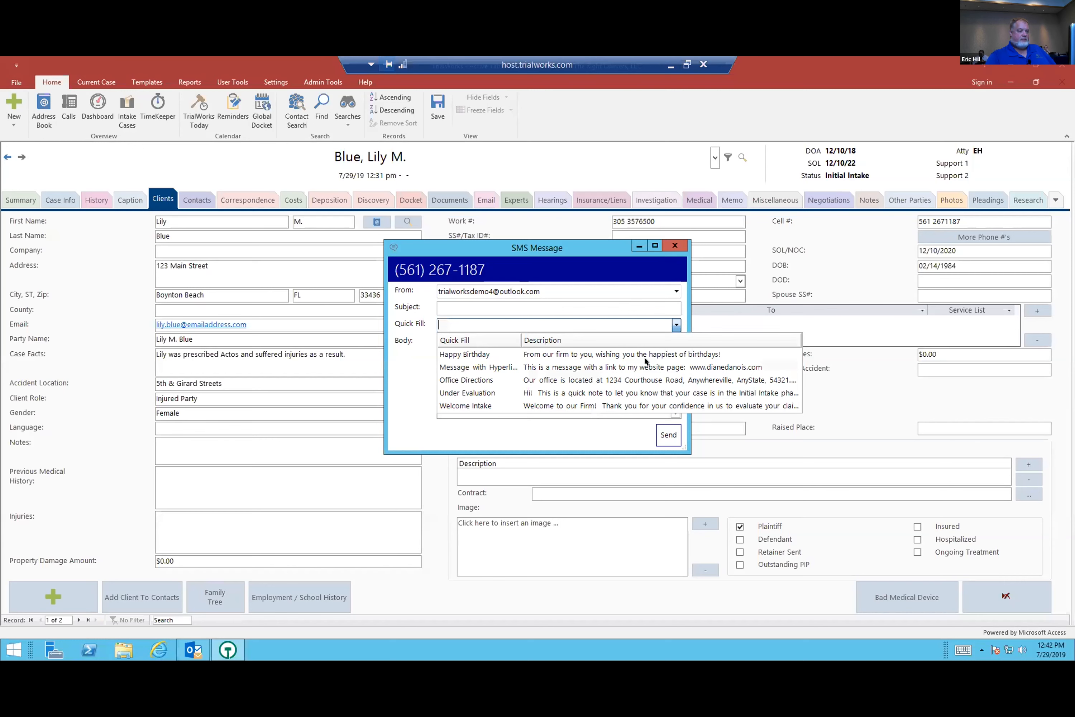
left_click(620, 403)
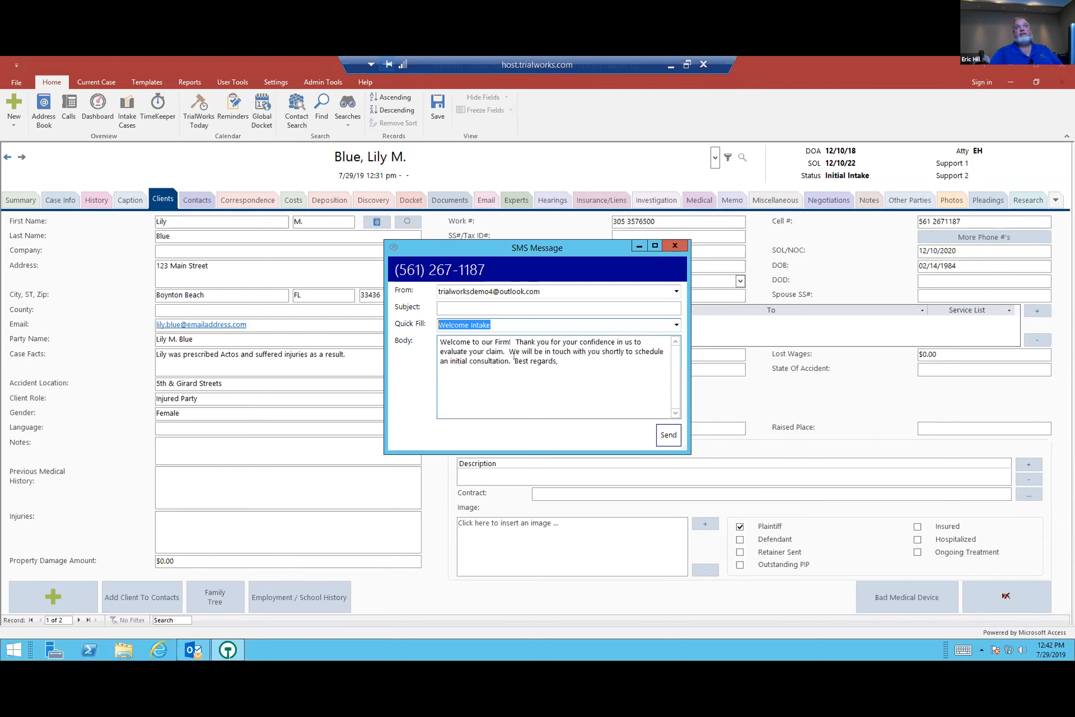
left_click(671, 434)
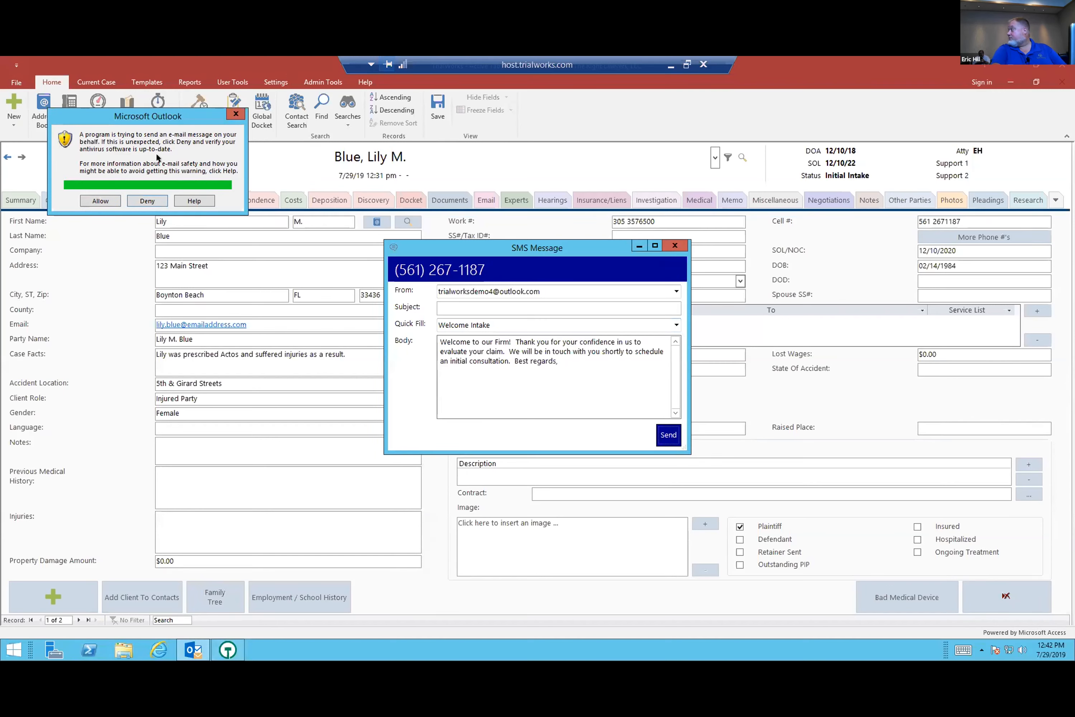
left_click(95, 200)
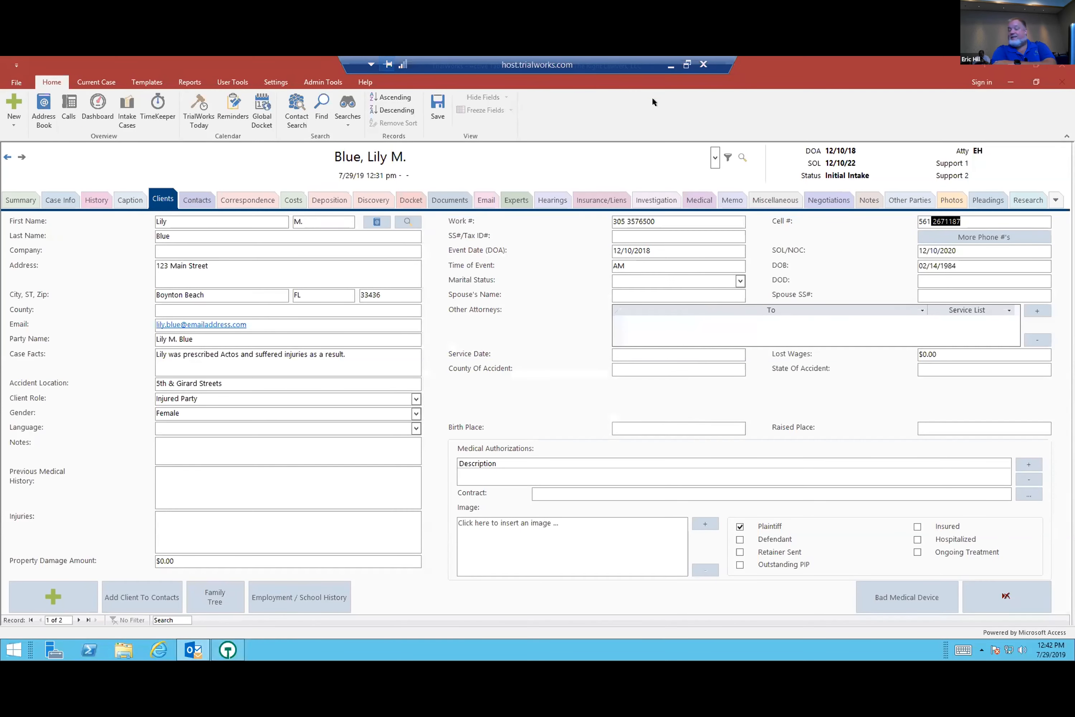
left_click(291, 269)
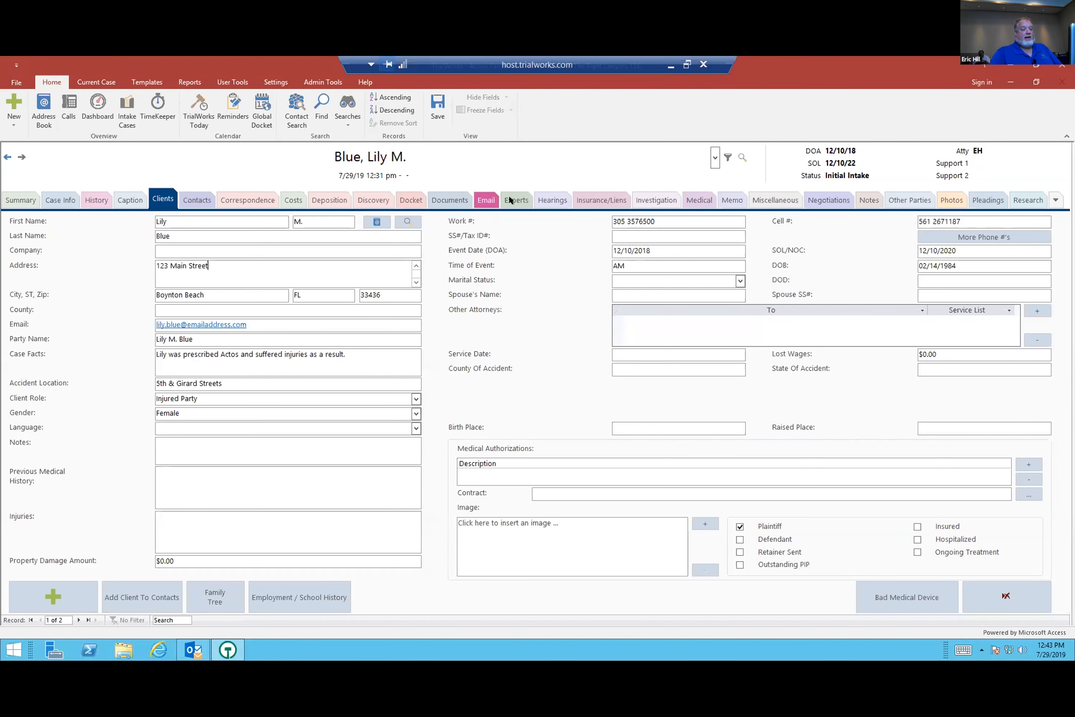
- Mark the "Send Initial Intake Status SMS" docket entry as completed and close it
left_click(419, 199)
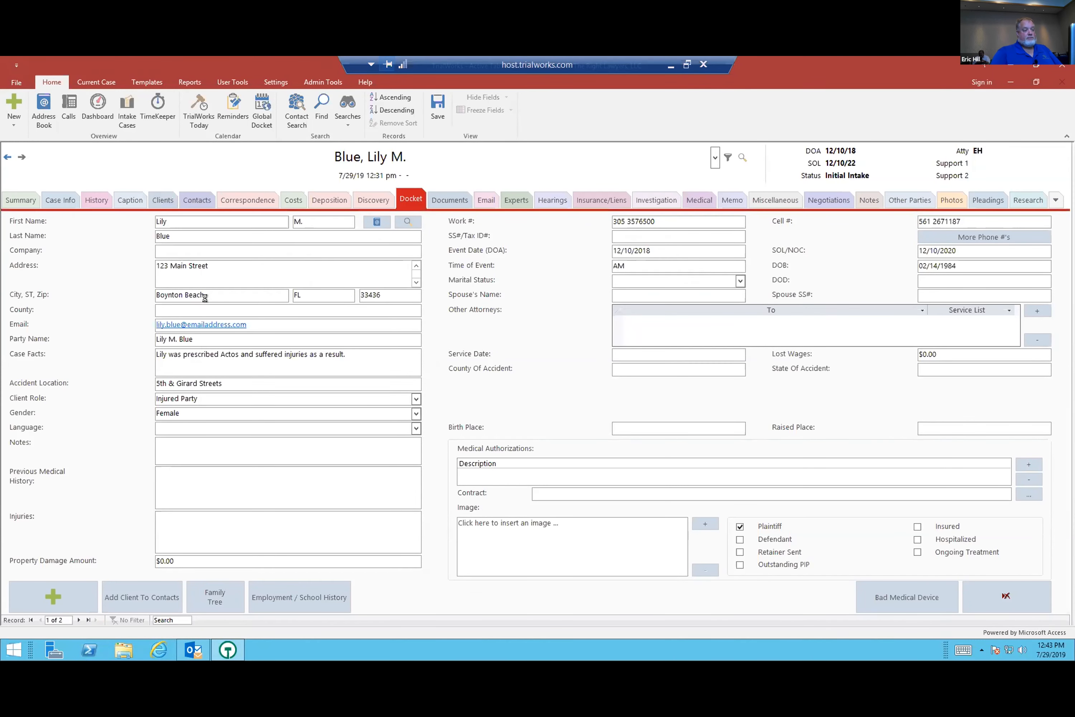
double_click(202, 260)
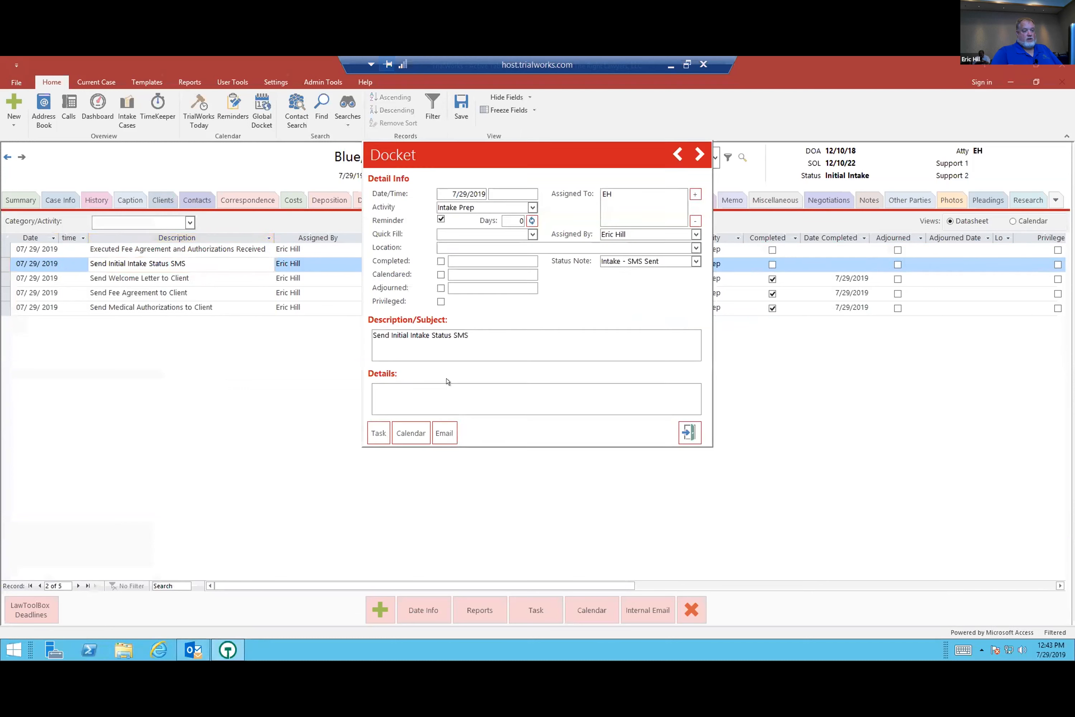
left_click(434, 257)
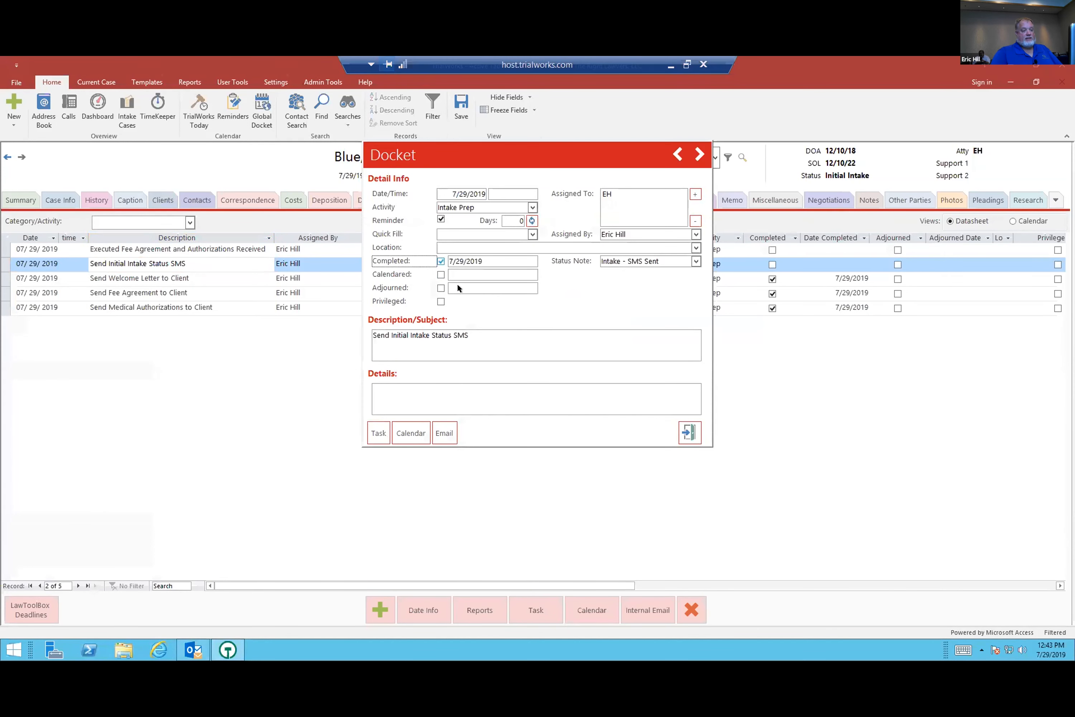
left_click(689, 432)
- Mark the "Executed Fee Agreement and Authorizations Received" docket entry as completed and close it
double_click(204, 249)
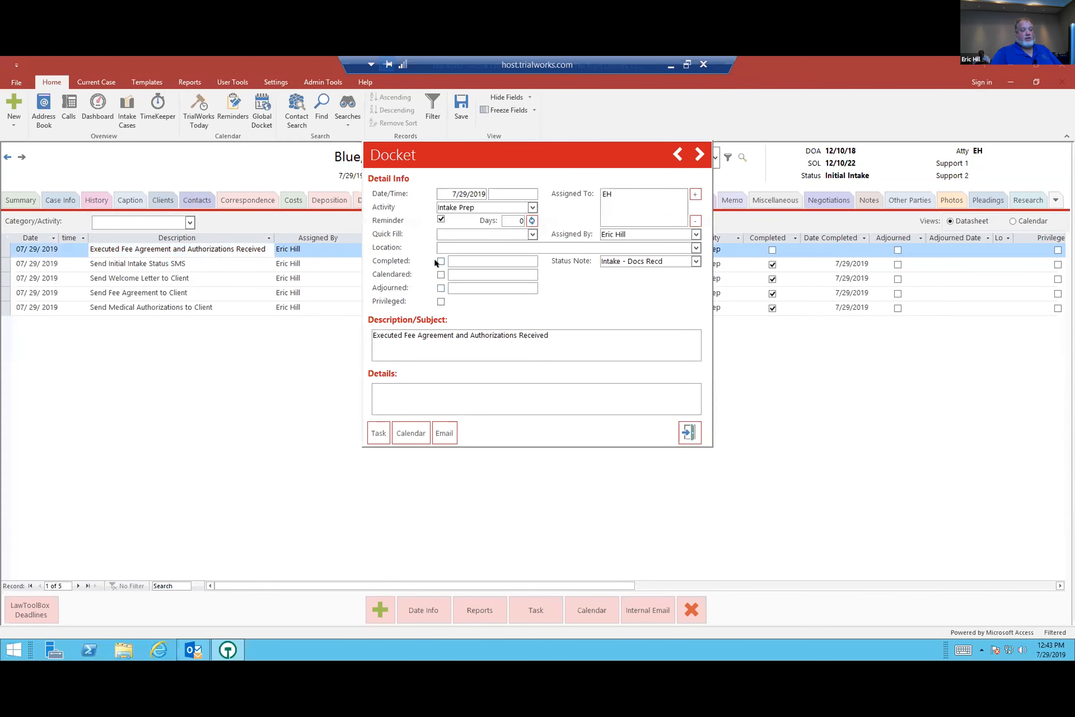
left_click(440, 261)
left_click(688, 433)
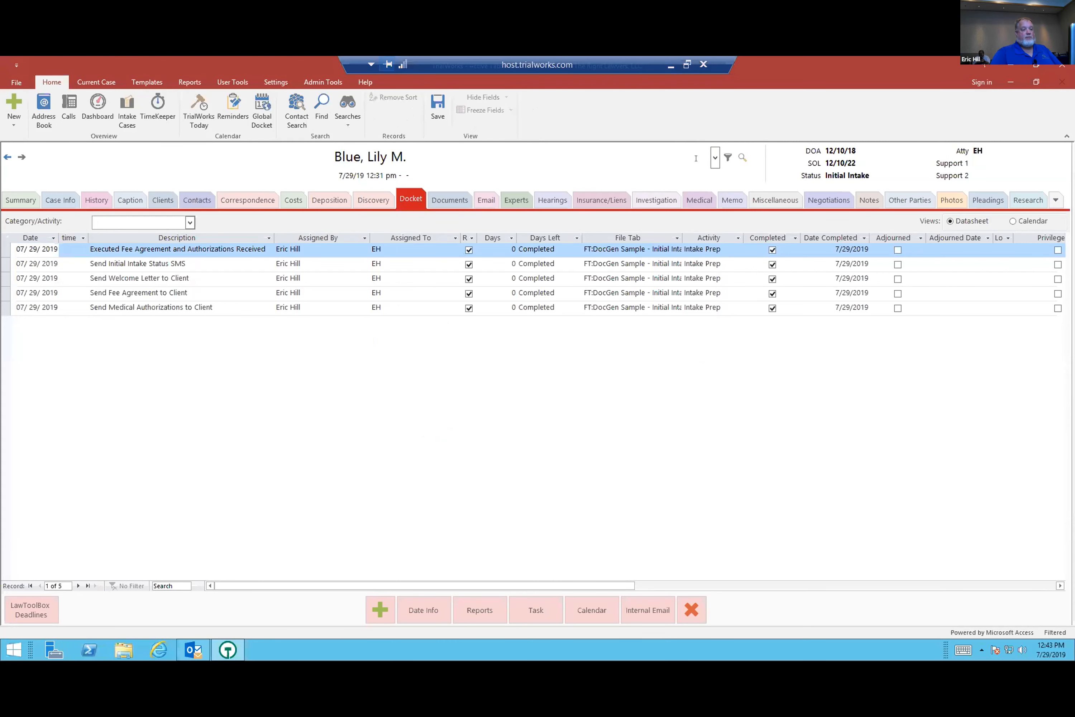
- Examine the "HIPAA Authorization Intake" and the Fee Agreement linked in the client record of the case created 7/28/2019
left_click(713, 158)
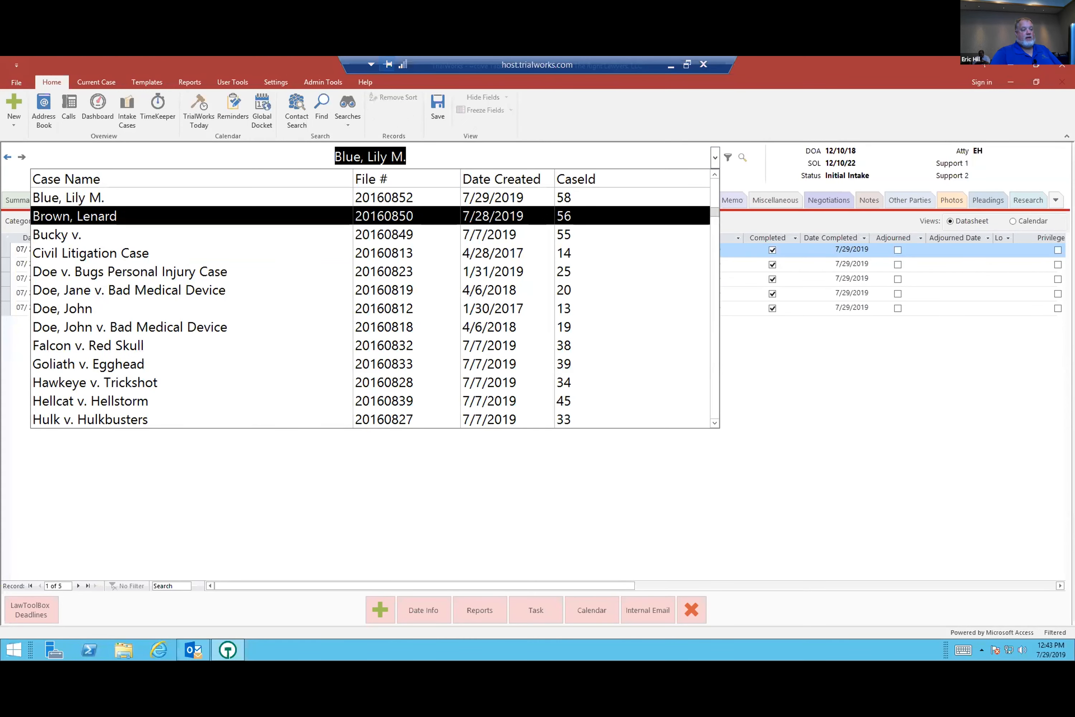
left_click(205, 216)
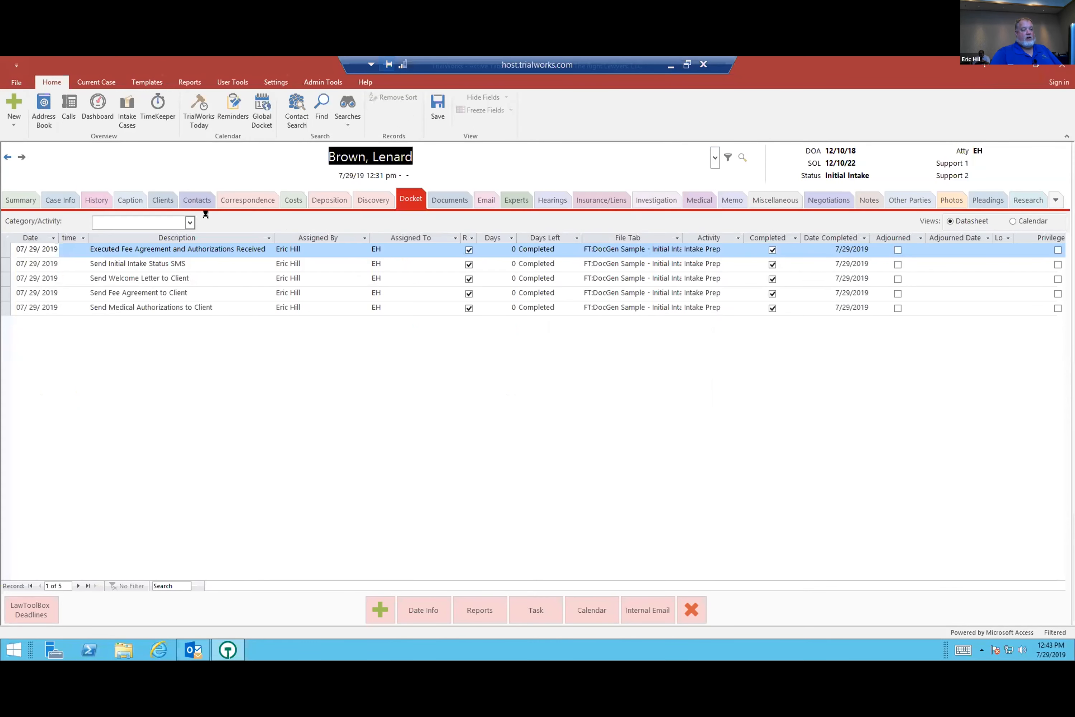
left_click(158, 192)
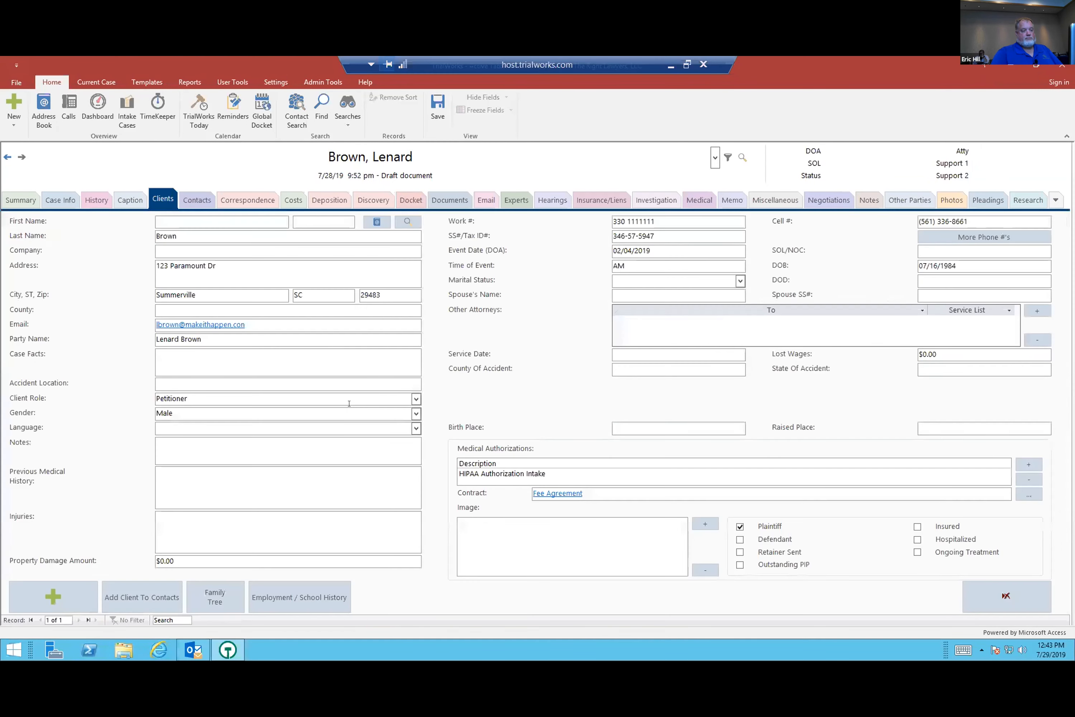
left_click(498, 473)
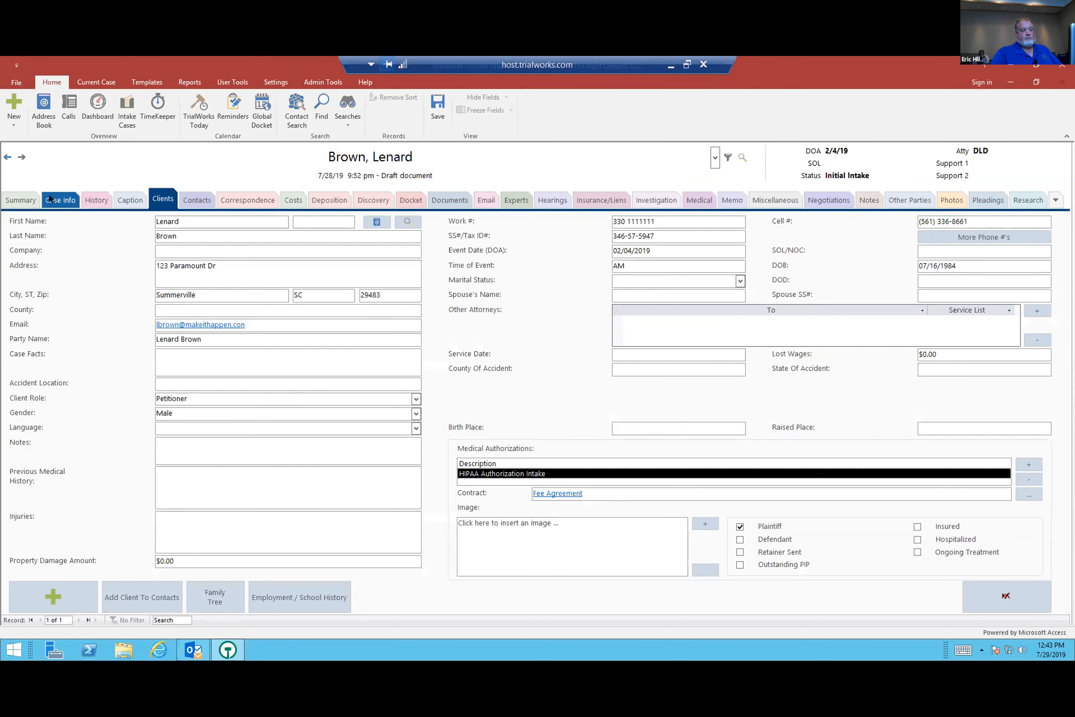
- Return to the previous case, set its sub status to "Decision to Proceed" and send the change to Notes
left_click(6, 157)
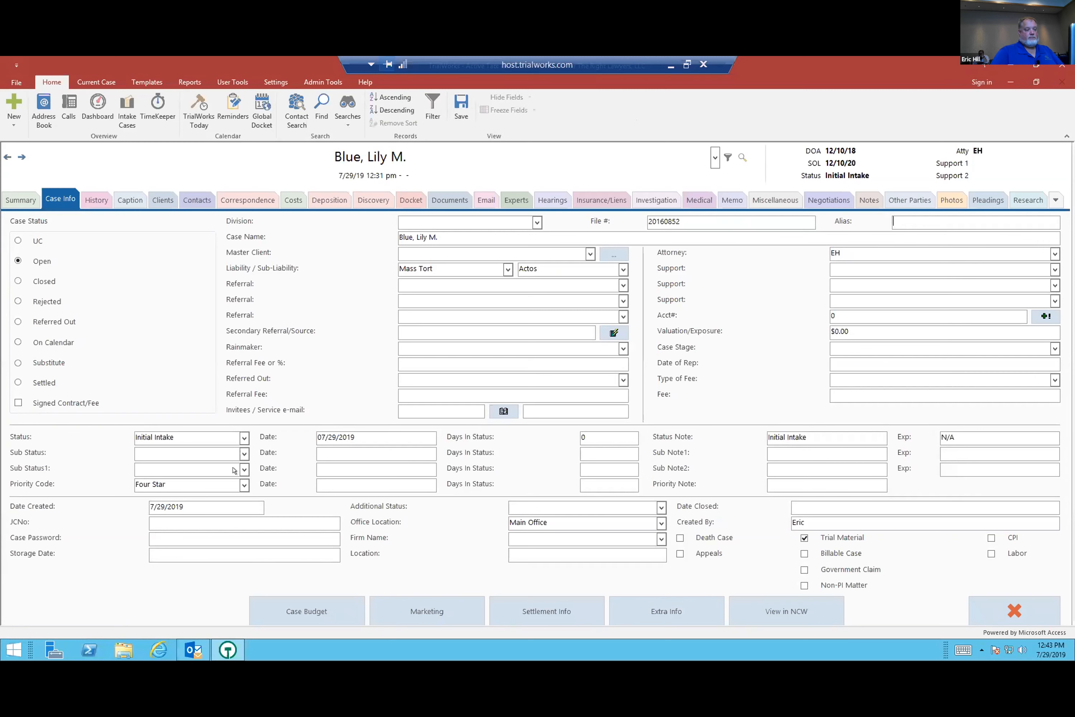
left_click(243, 452)
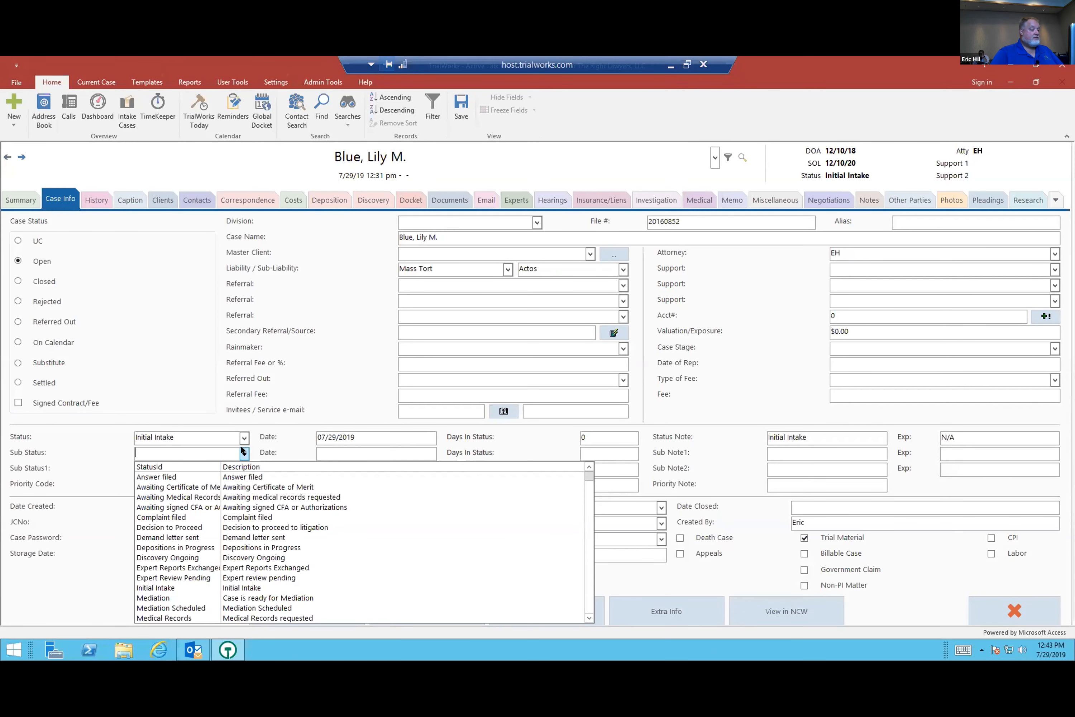
left_click(301, 526)
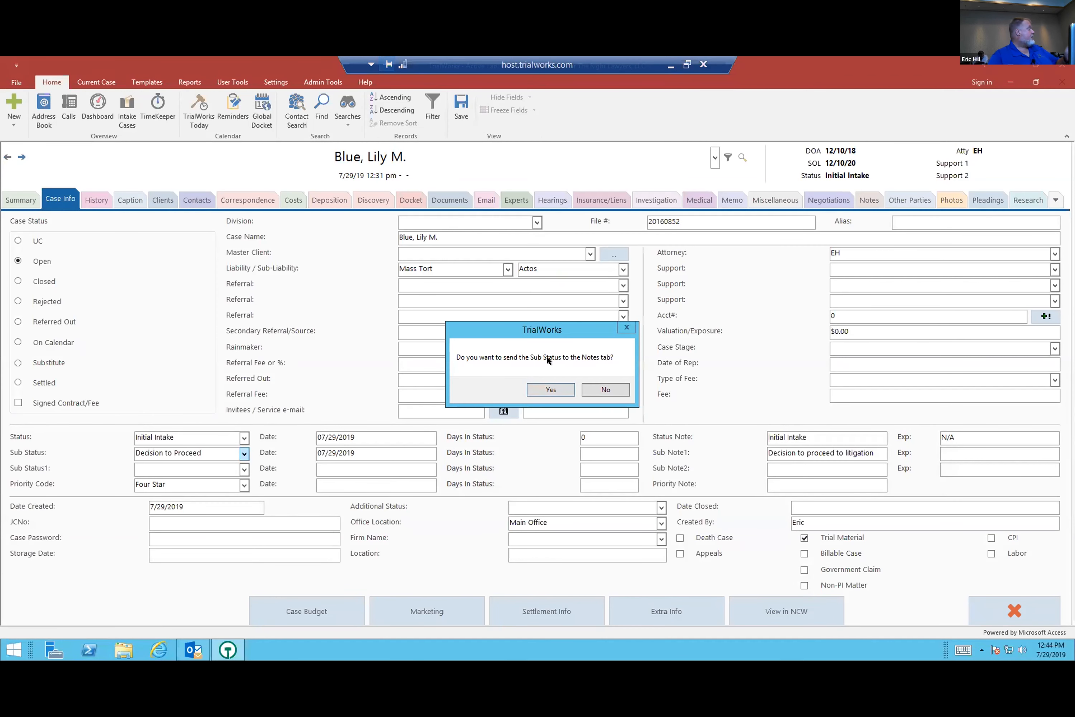
left_click(550, 390)
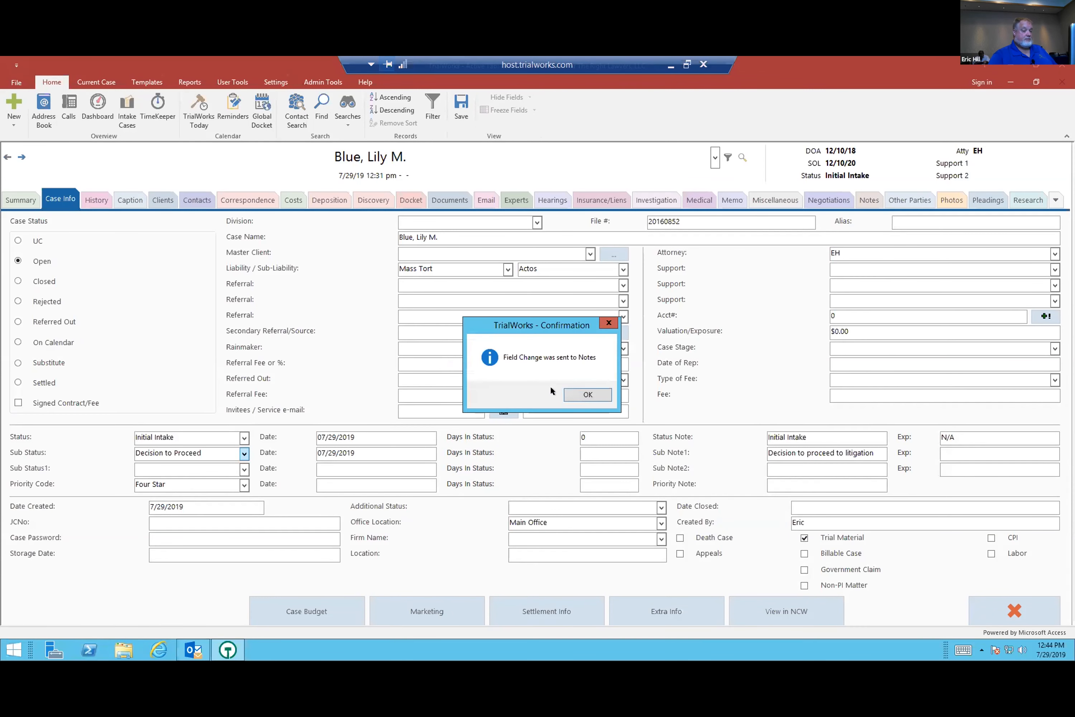
left_click(573, 391)
- Apply the "DocGen Sample - Decision to Proceed" FastTrack to the case and look through the new docket entries
left_click(403, 200)
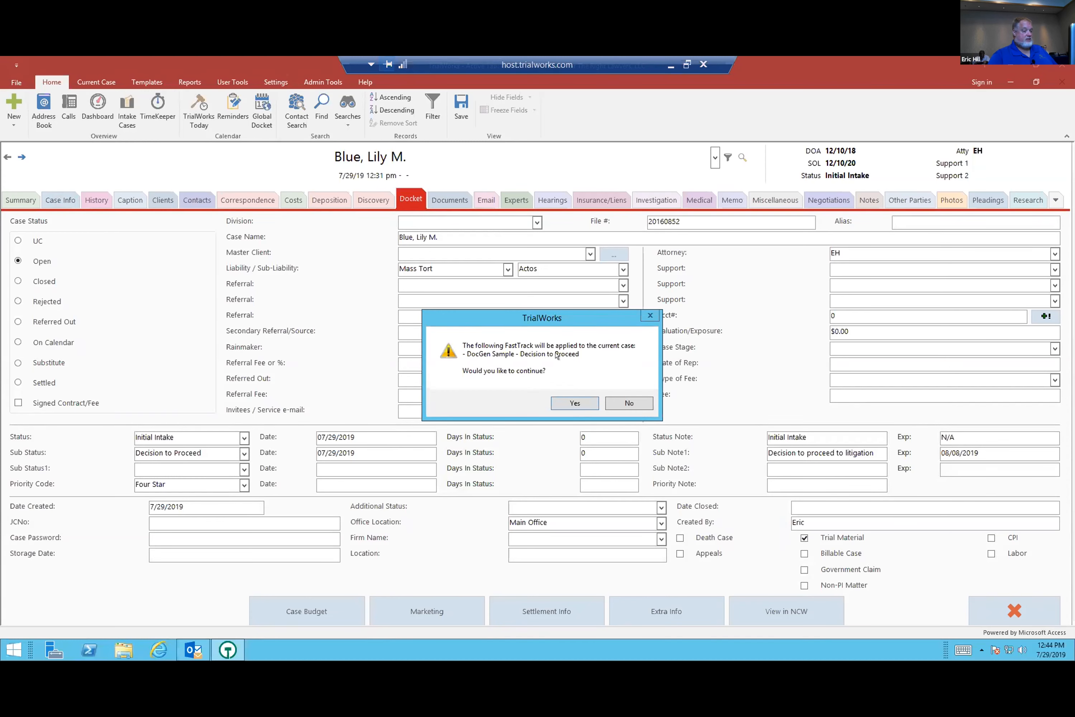
left_click(565, 400)
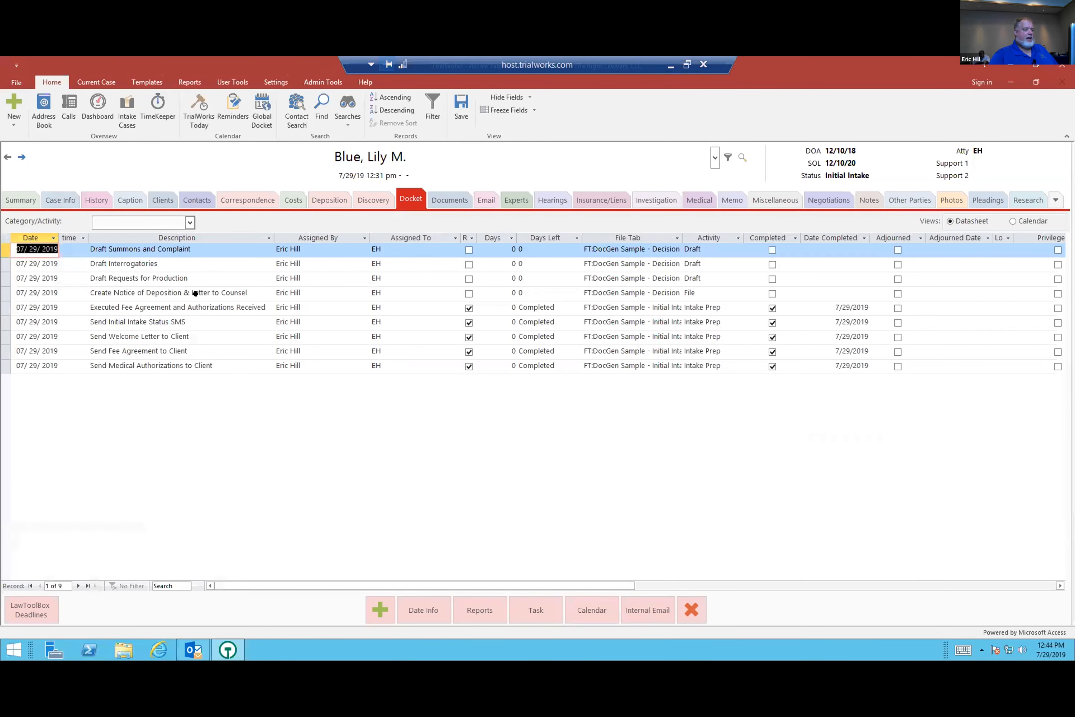
left_click(196, 293)
key("Up")
key("Up")
key("Up")
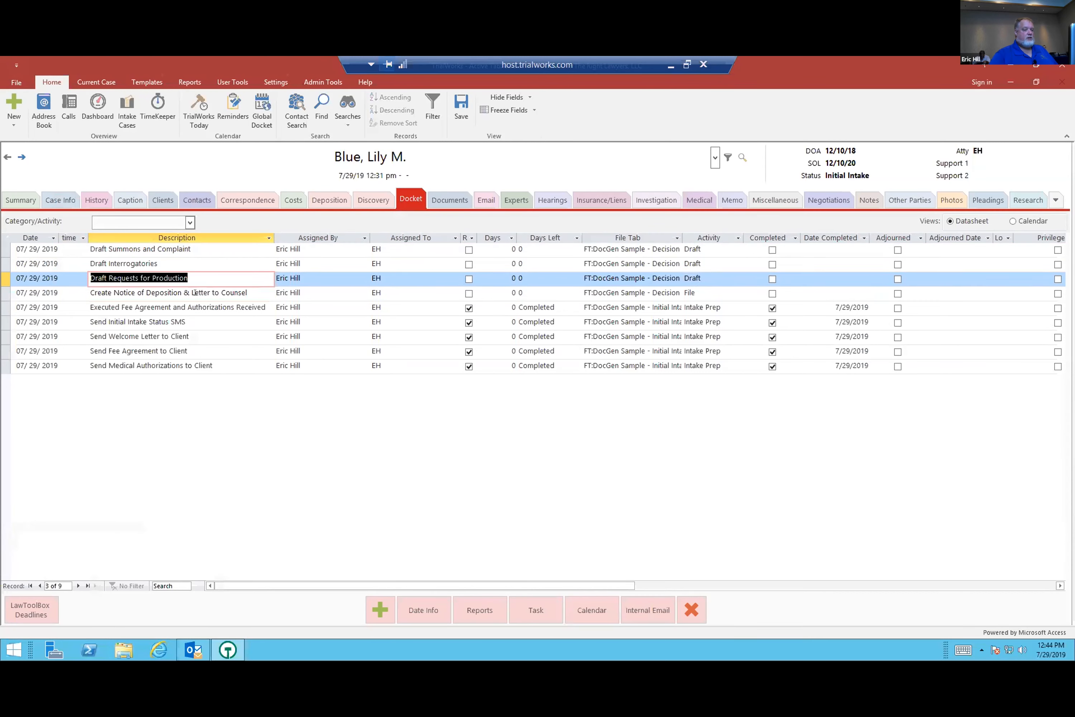
key("Down")
key("Down")
key("Down")
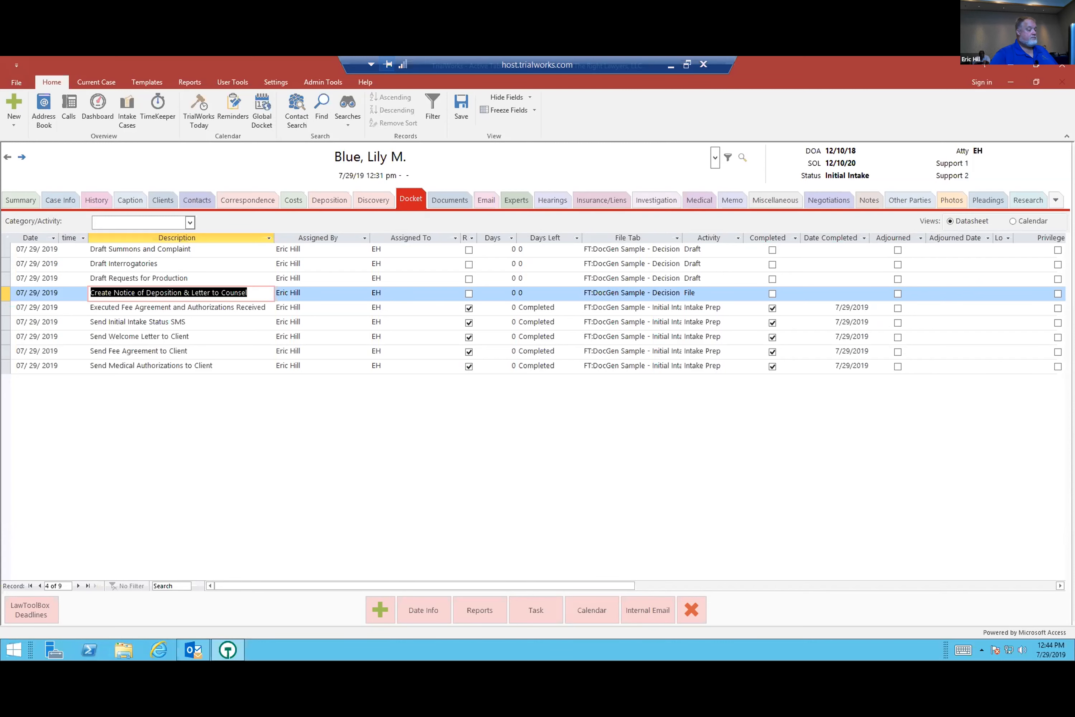
- Start a deposition record from the "Create Notice of Deposition & Letter to Counsel" docket entry, scheduled for 8/16/2019 at 10:00 AM
double_click(230, 292)
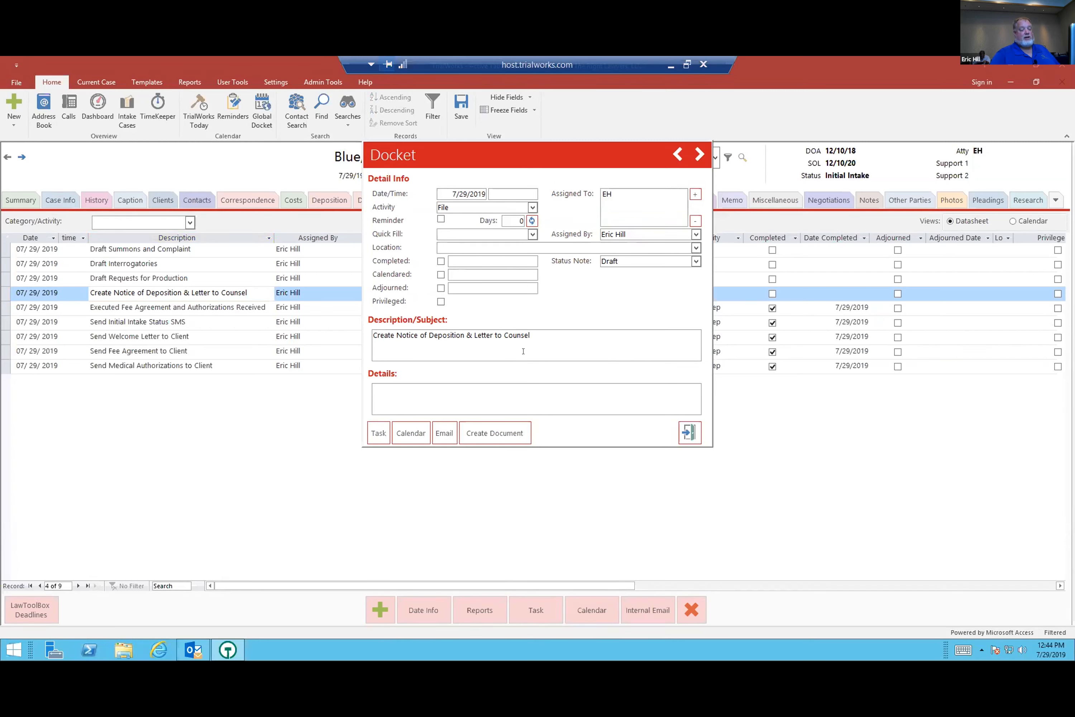
left_click(498, 433)
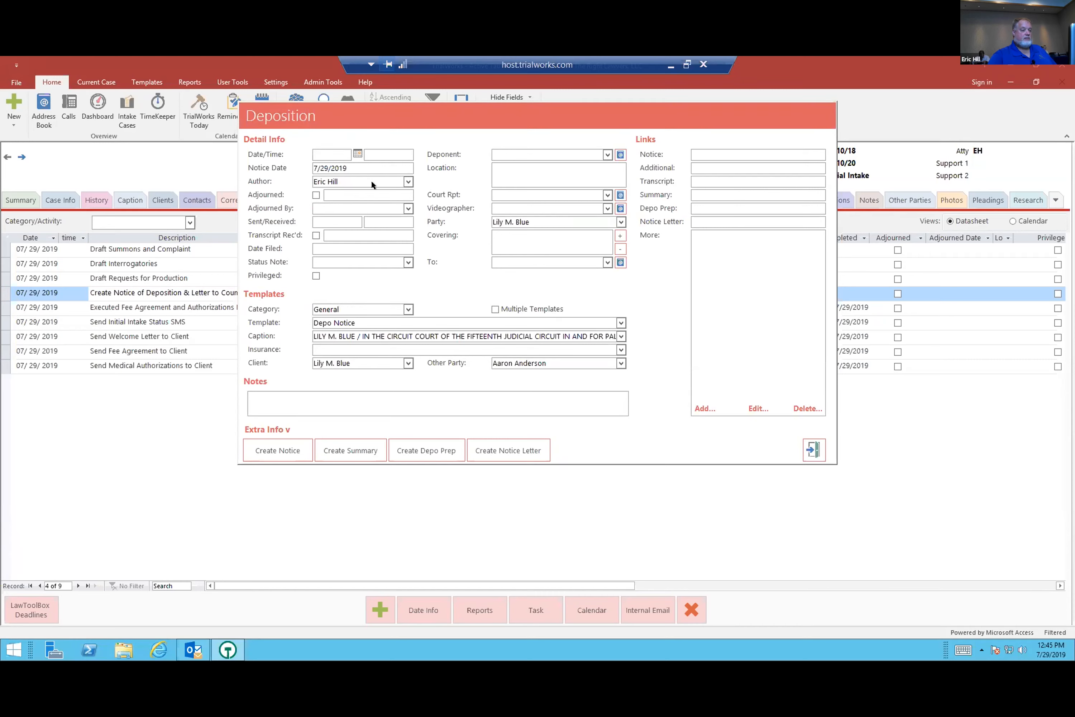
left_click(358, 153)
left_click(355, 164)
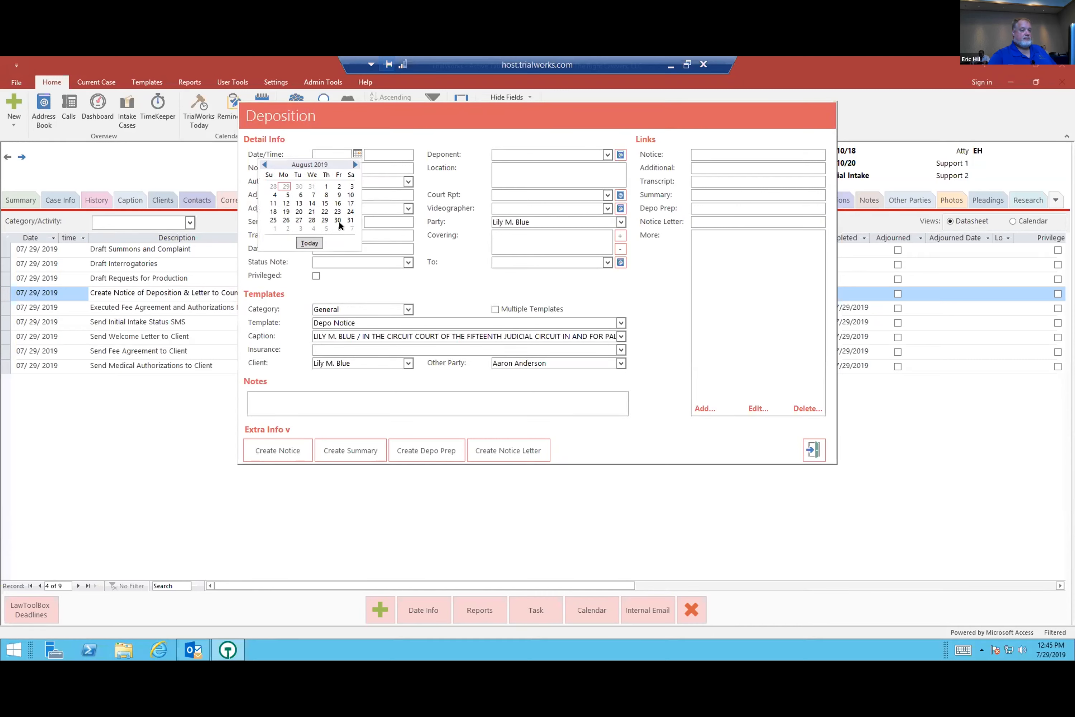
left_click(338, 203)
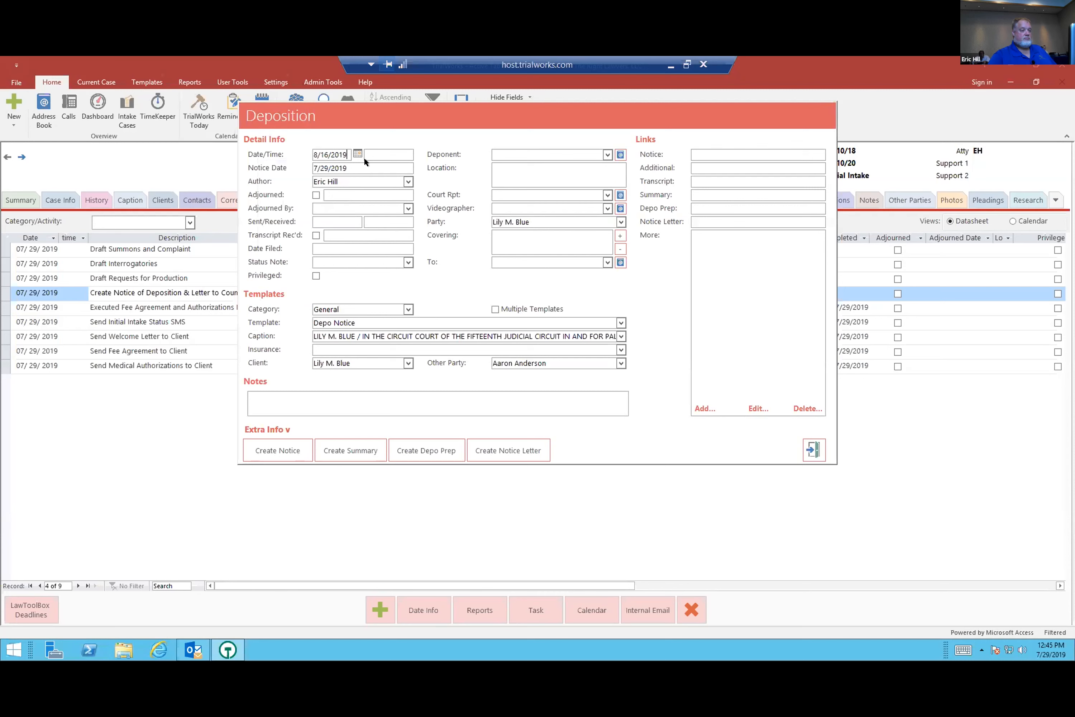
type("10:00 AM")
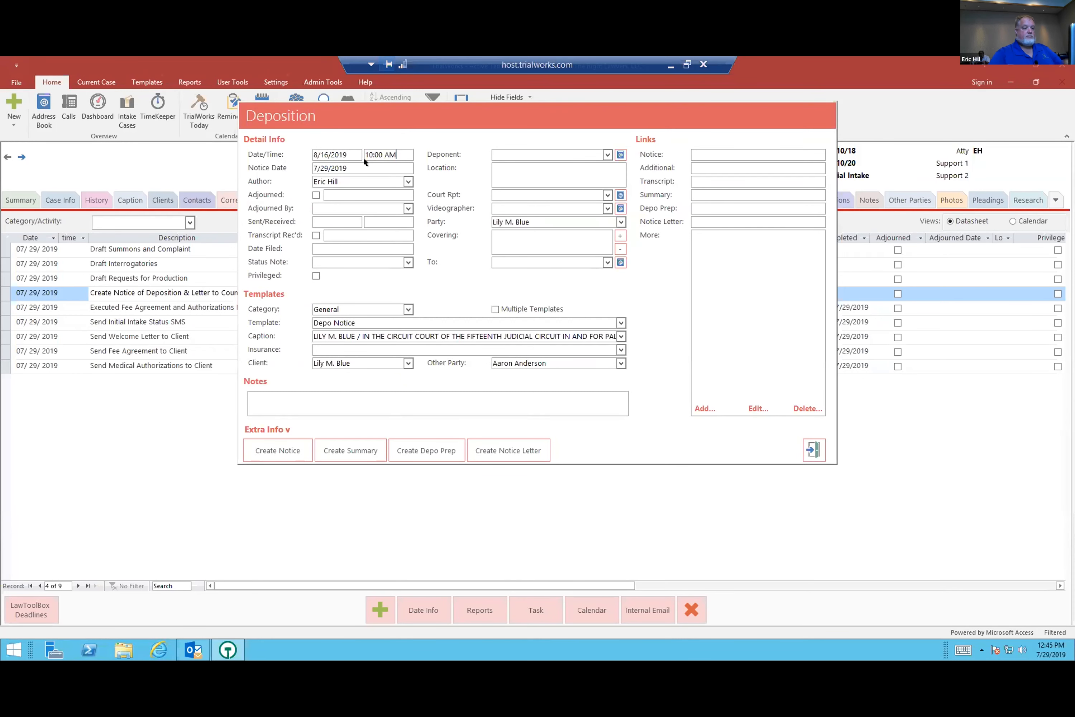
- Choose the client as the deponent and enter "Our Office" with its street address as the deposition location
left_click(605, 154)
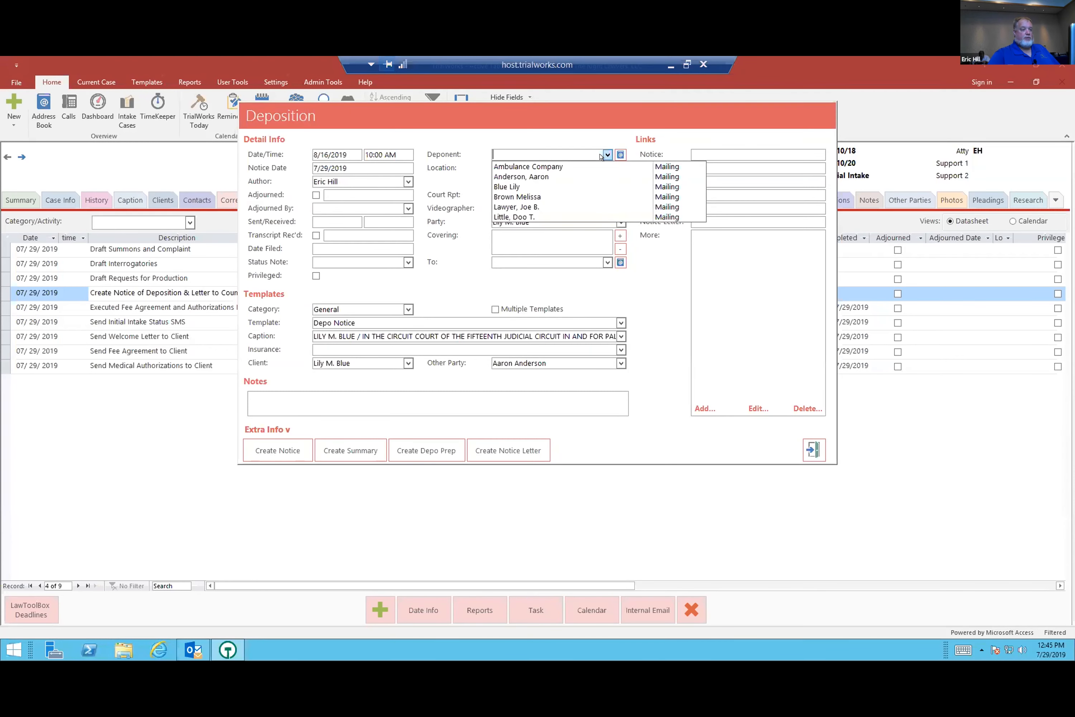
left_click(564, 185)
left_click(527, 172)
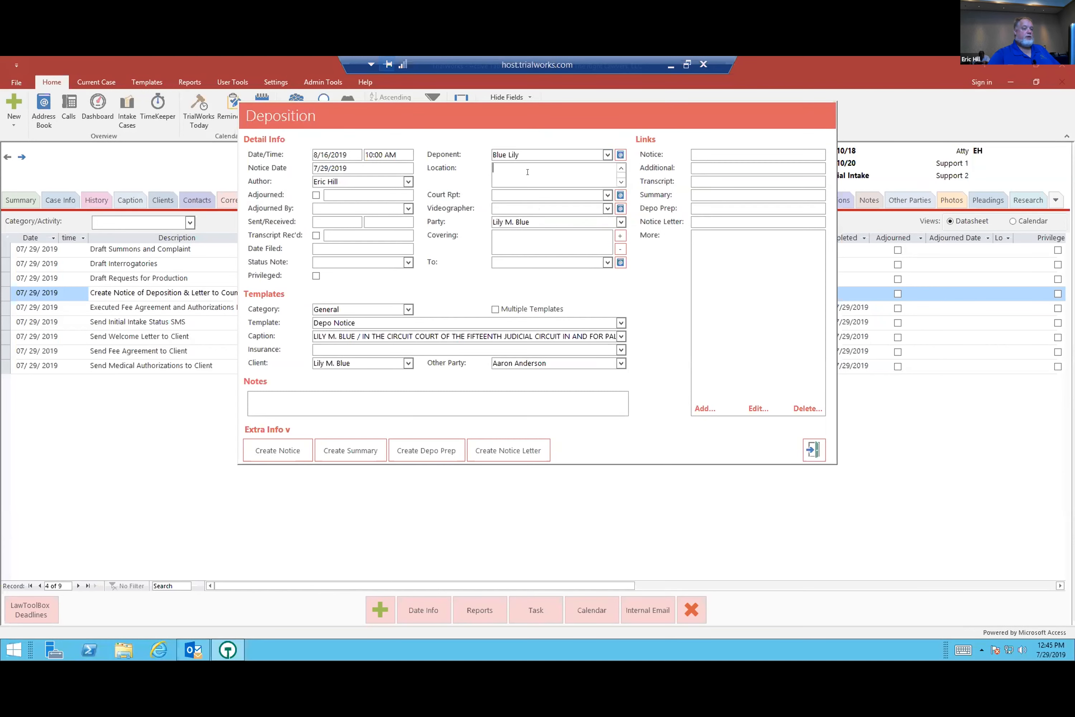
type("our o")
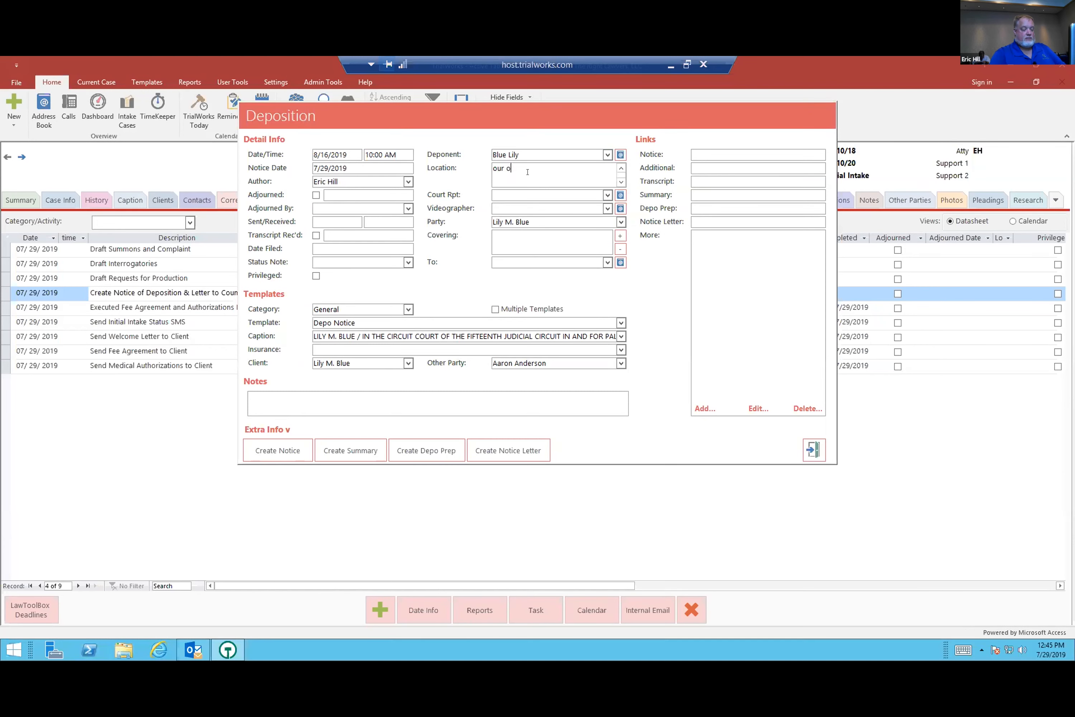
type("ffice")
key("BackSpace")
key("BackSpace")
key("BackSpace")
key("BackSpace")
key("BackSpace")
key("BackSpace")
key("BackSpace")
key("BackSpace")
key("BackSpace")
key("BackSpace")
type("Our Office")
key("Return")
type("123 Main Street")
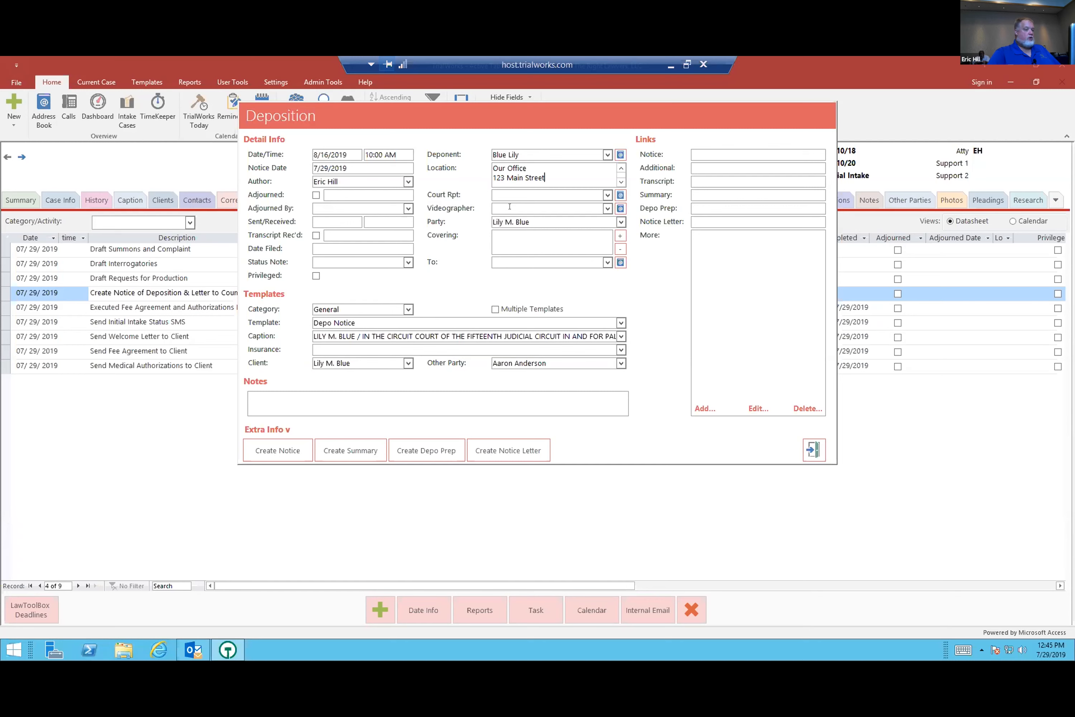
- Generate the deposition notice from the "Depo Notice" template, review the document in Word and close it
left_click(371, 322)
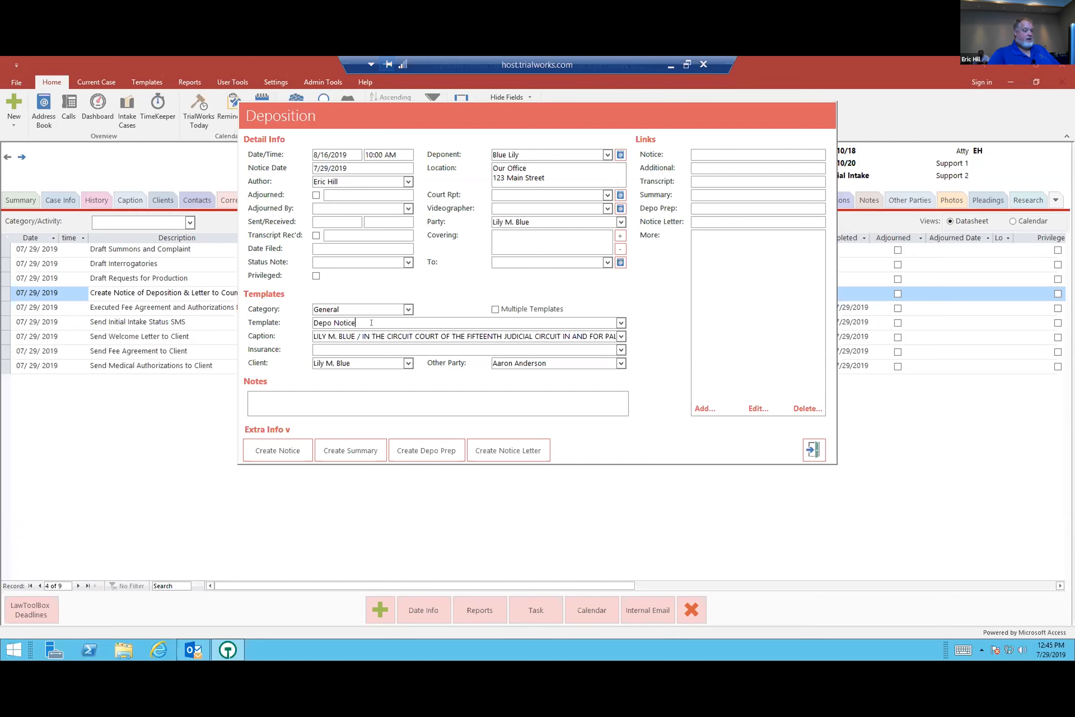
left_click(277, 448)
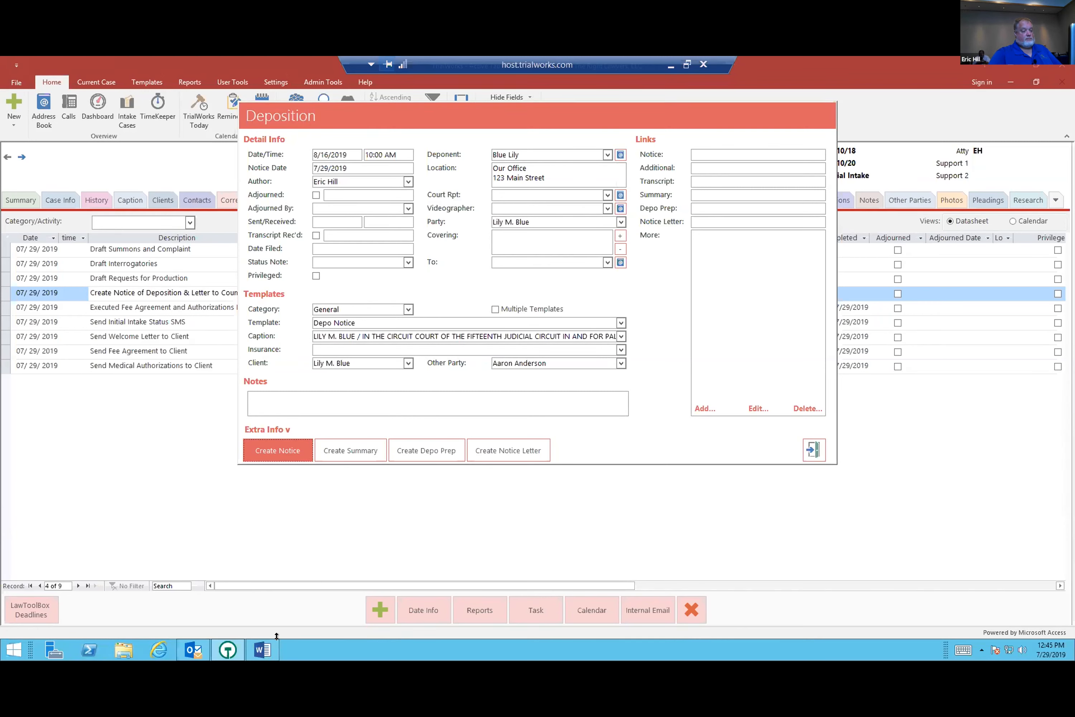
left_click(262, 649)
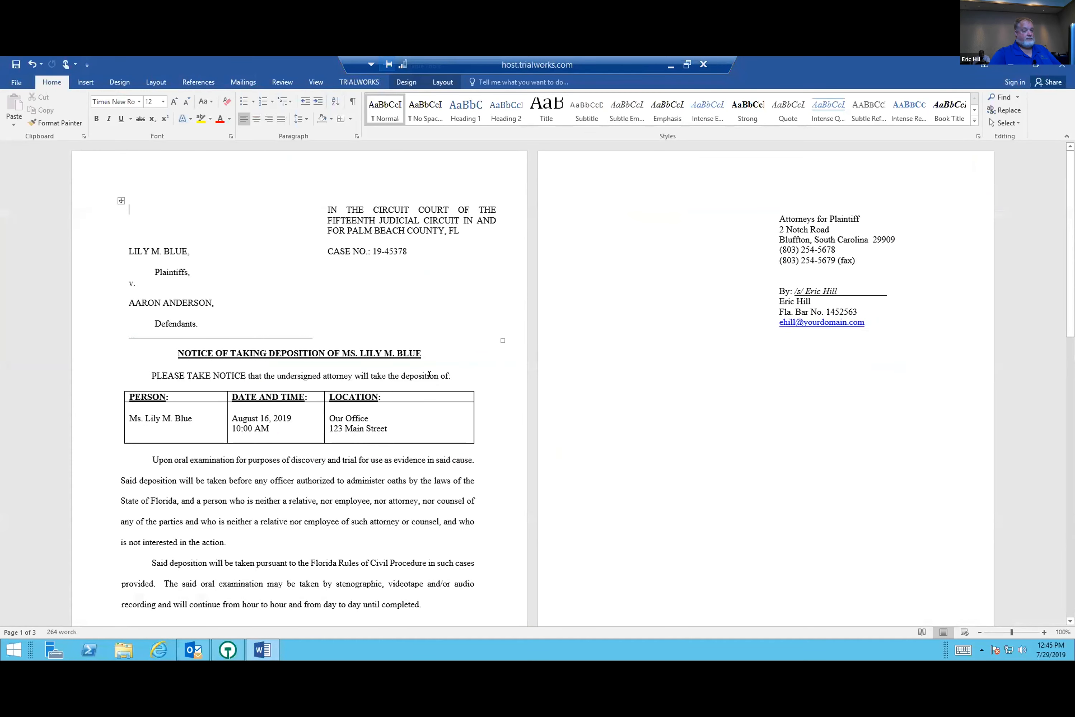
scroll(428, 373, "down", 3)
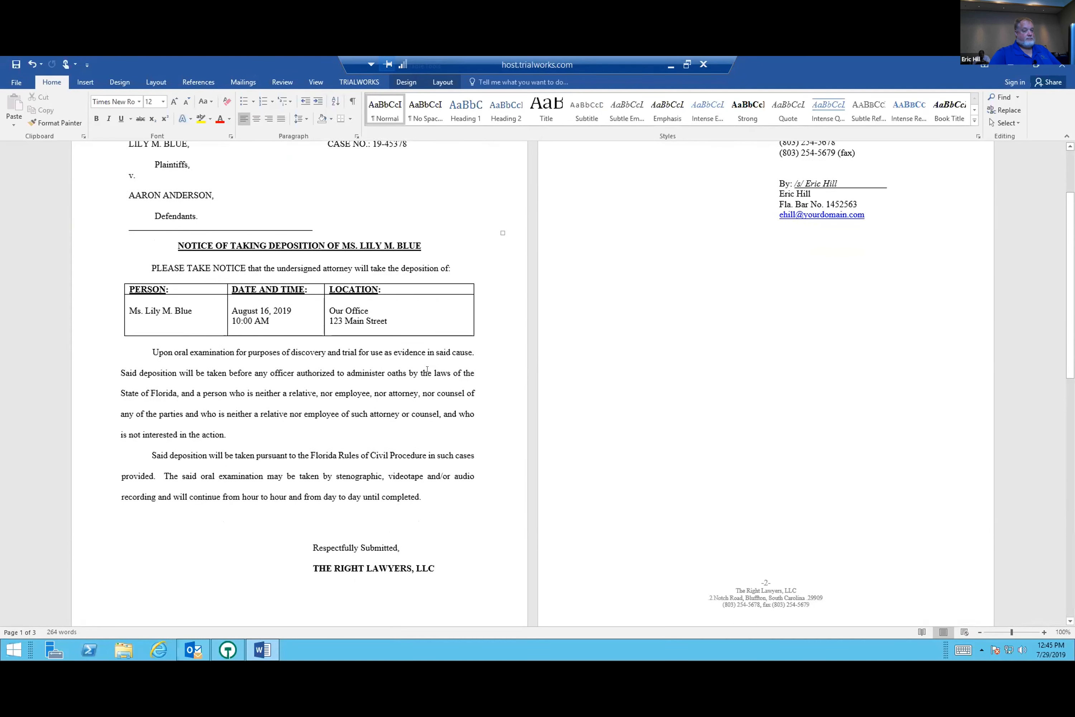
scroll(427, 368, "up", 3)
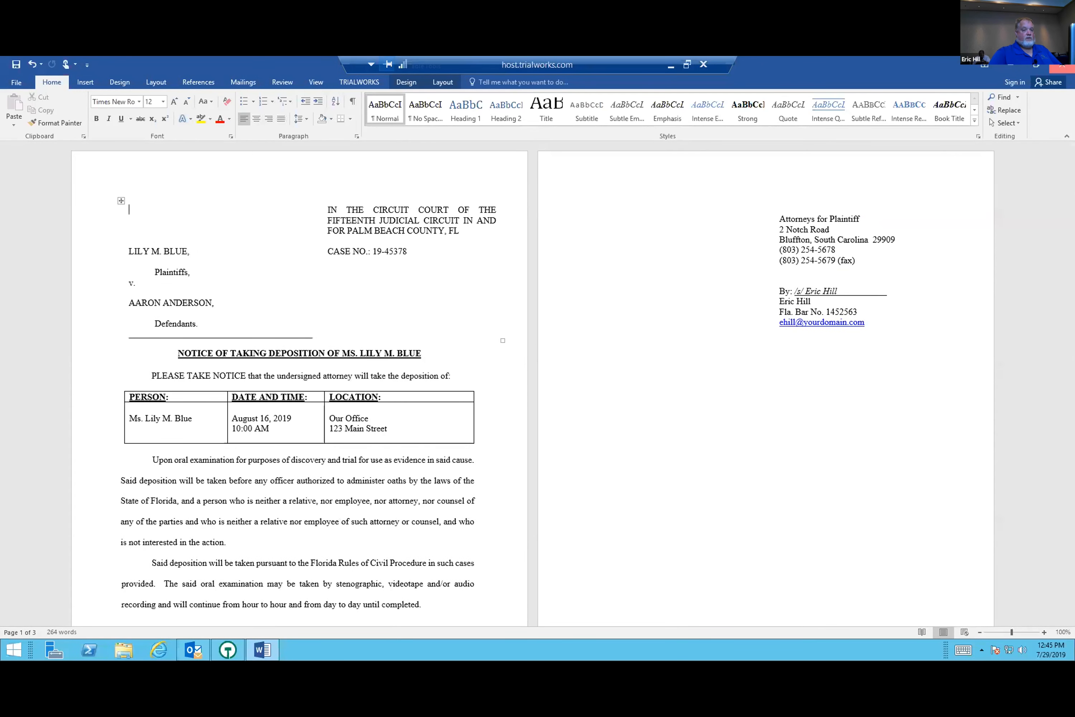
left_click(1062, 67)
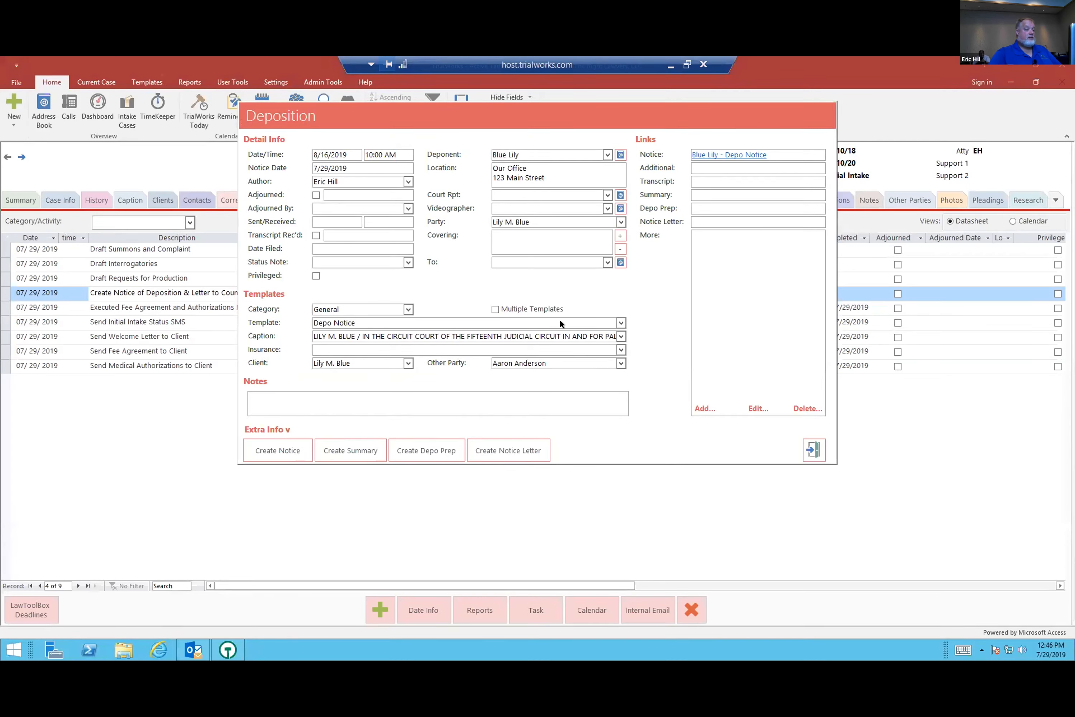
- Generate the notice letter from the "Notice of Deposition Letter" template, then close the letter and the deposition record
left_click(620, 322)
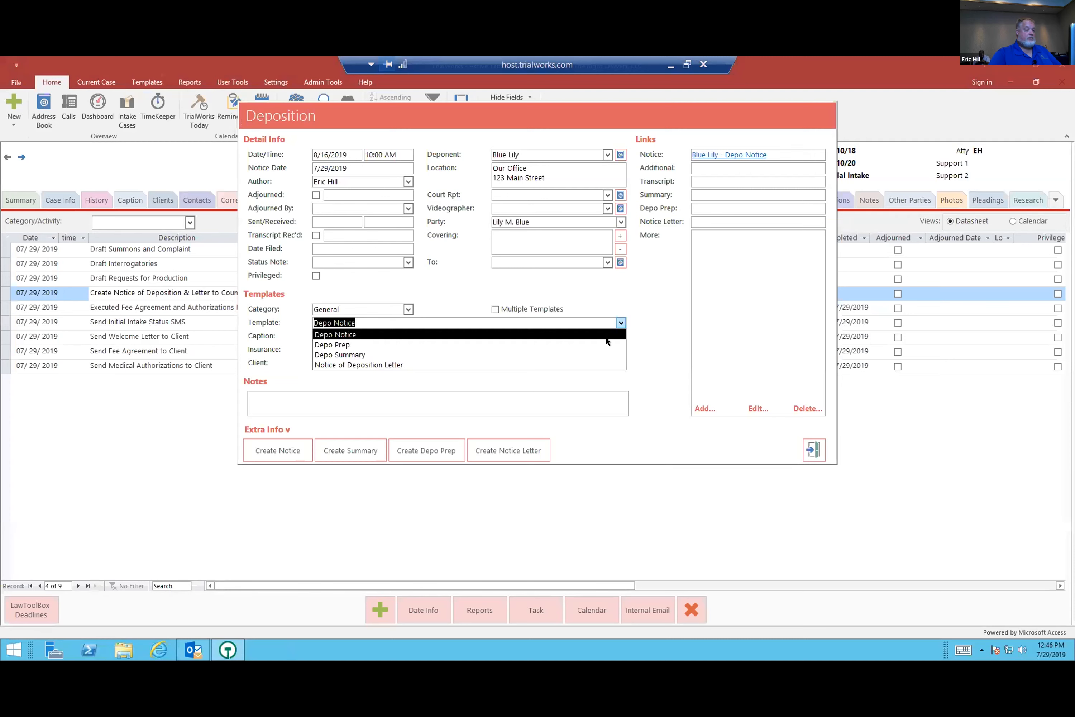
left_click(377, 364)
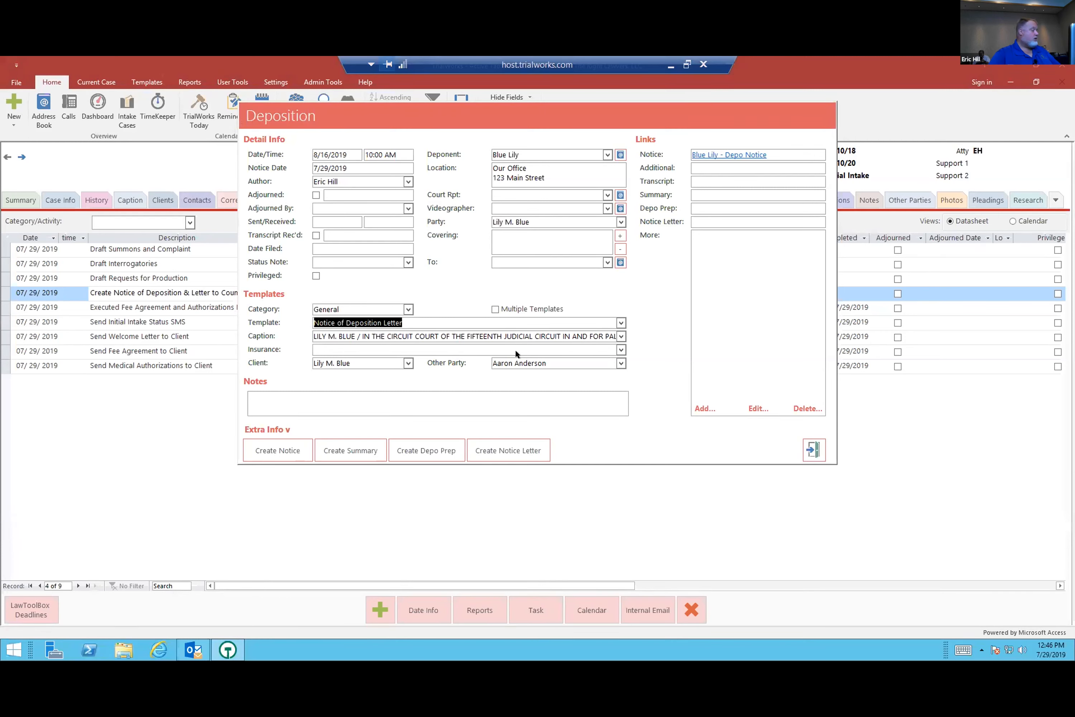
left_click(498, 446)
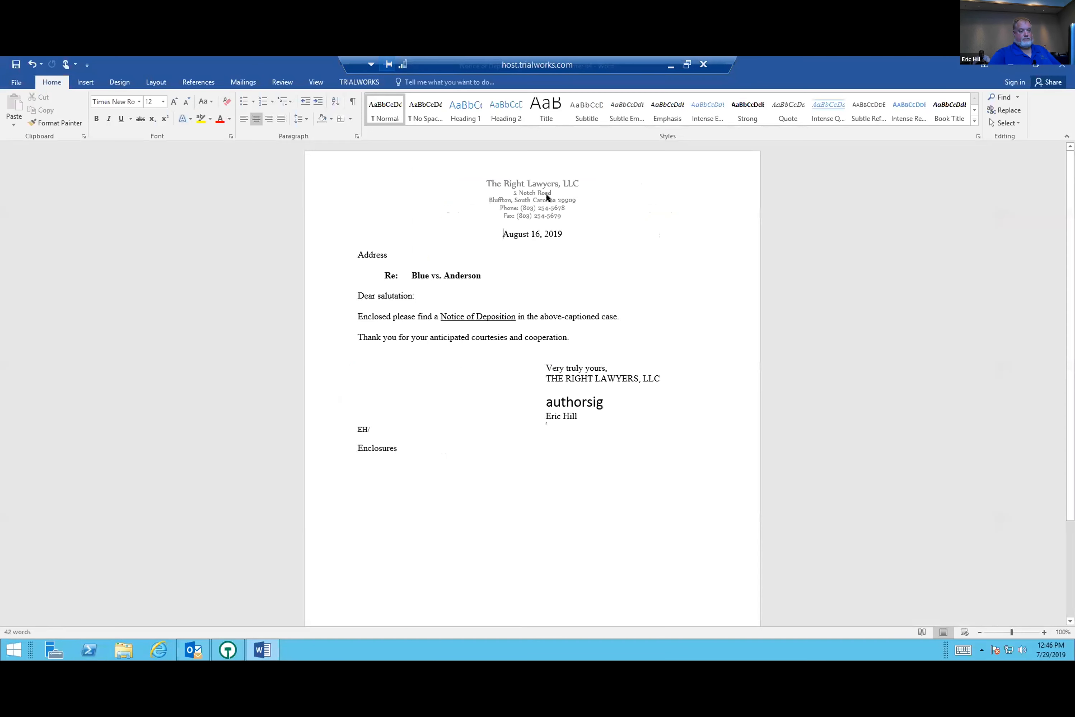
left_click(1060, 65)
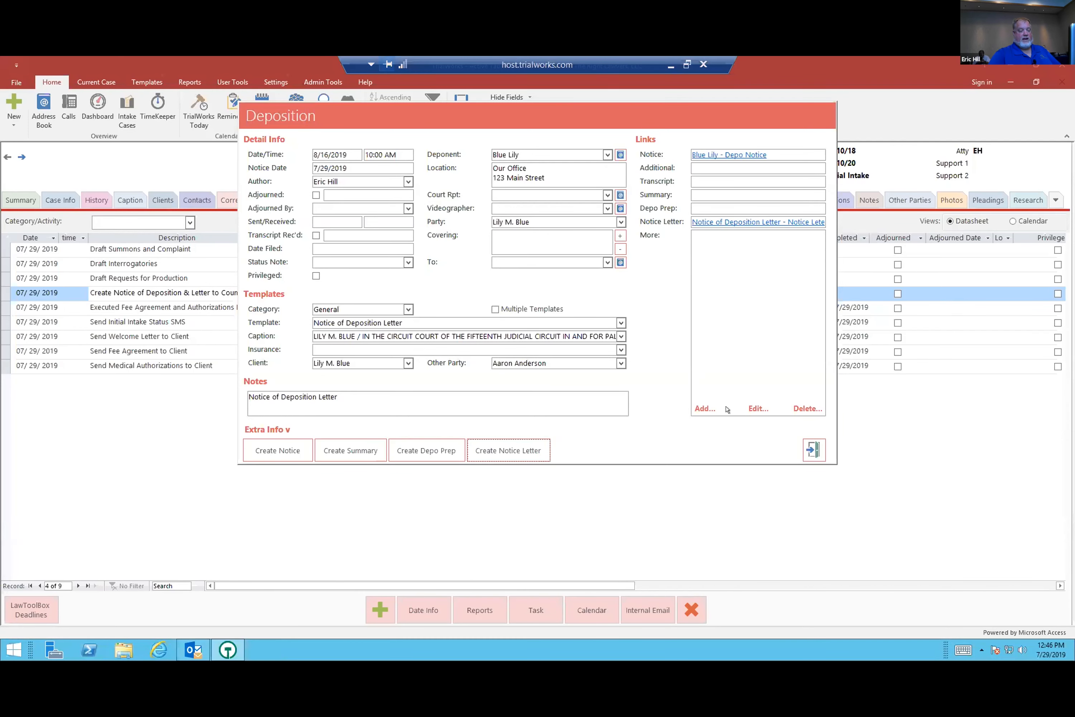
left_click(806, 448)
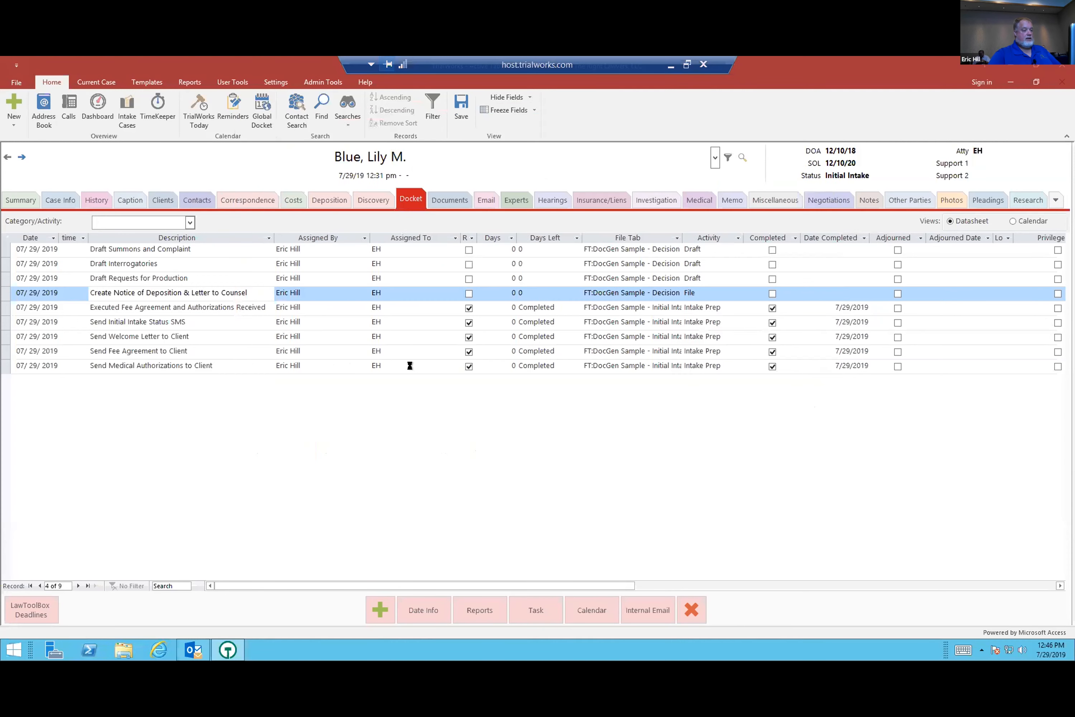
left_click(223, 293)
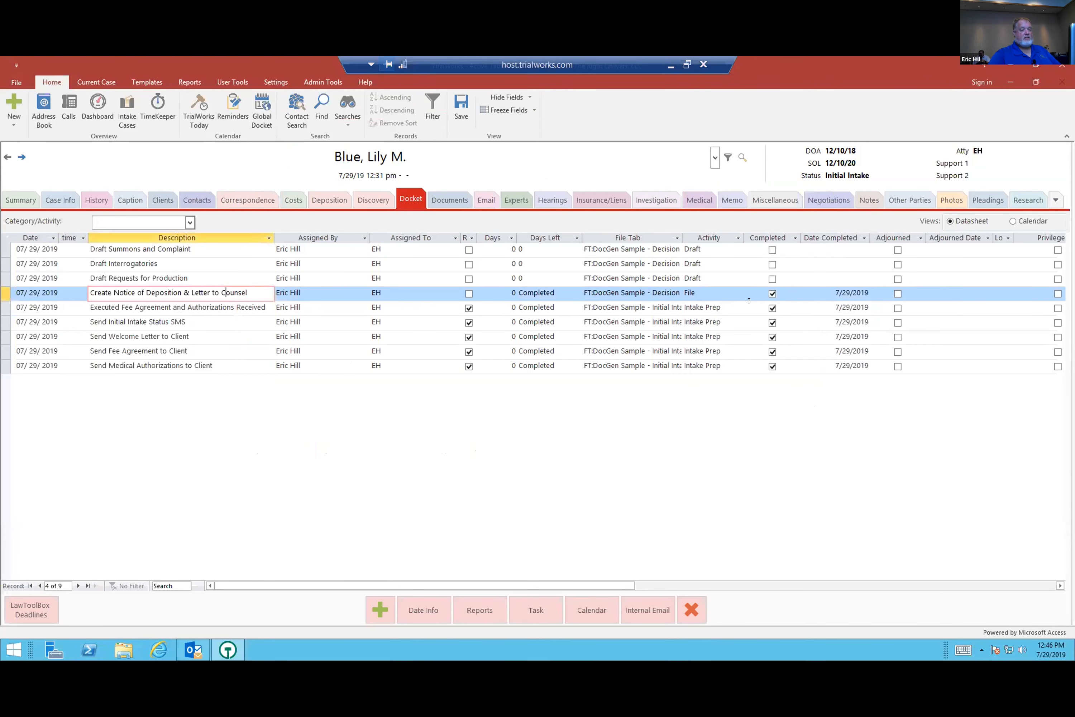
- Generate the Request for Production from the "Draft Requests for Production" docket entry, review it, and close the document and discovery record
left_click(151, 277)
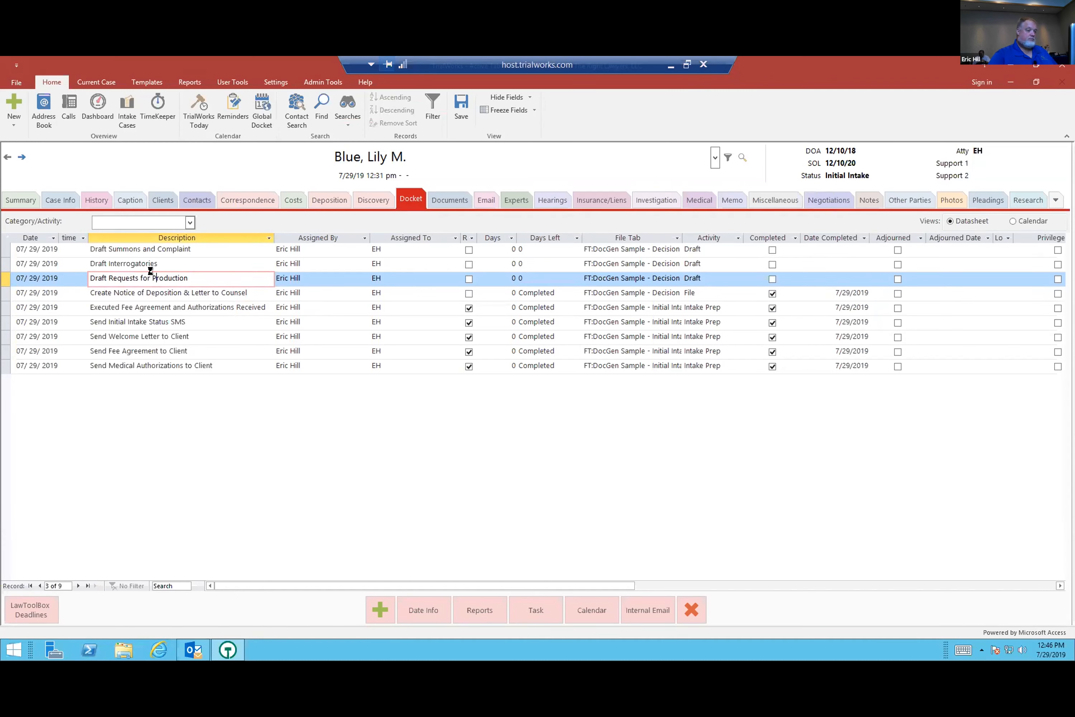
double_click(151, 276)
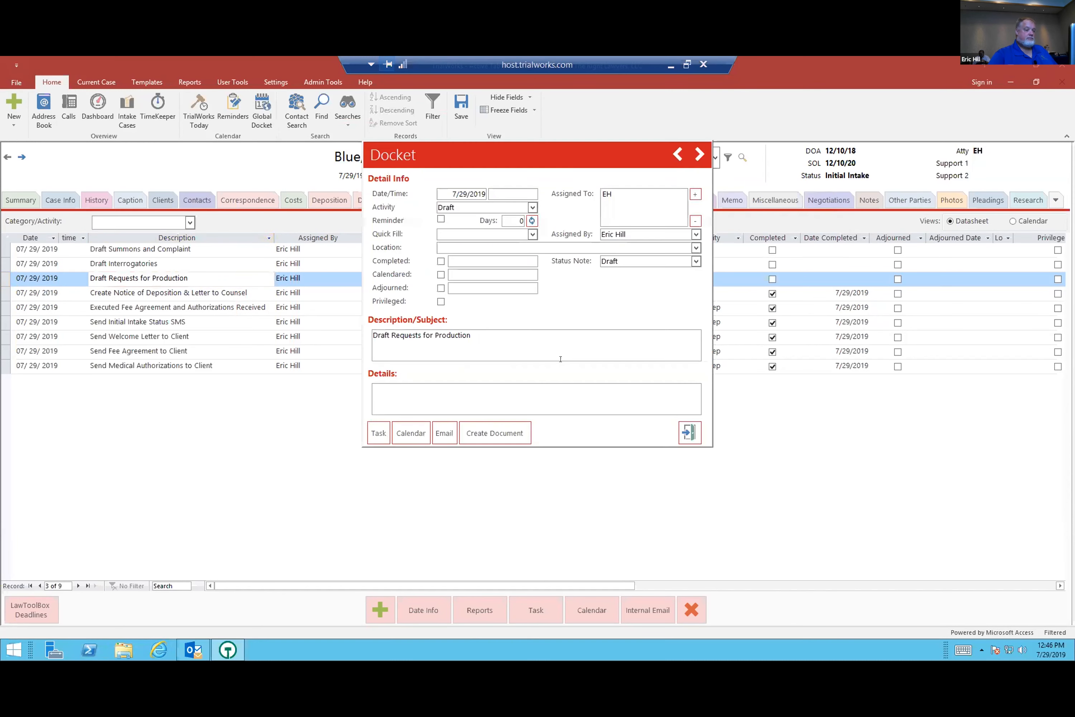
left_click(508, 427)
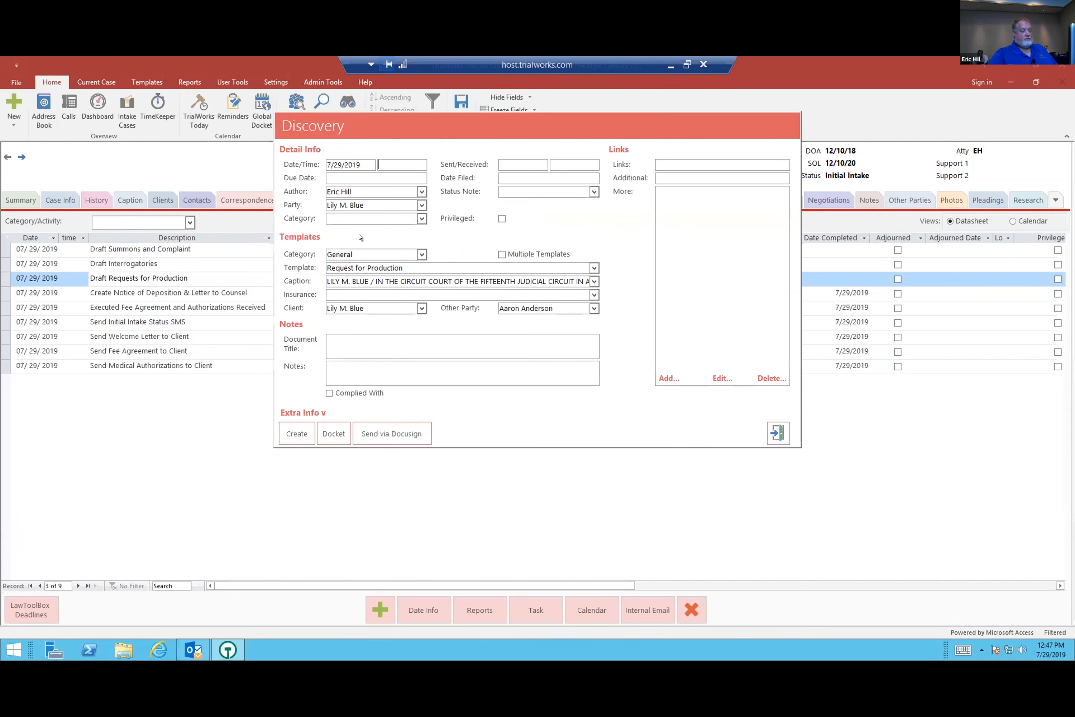
left_click(301, 433)
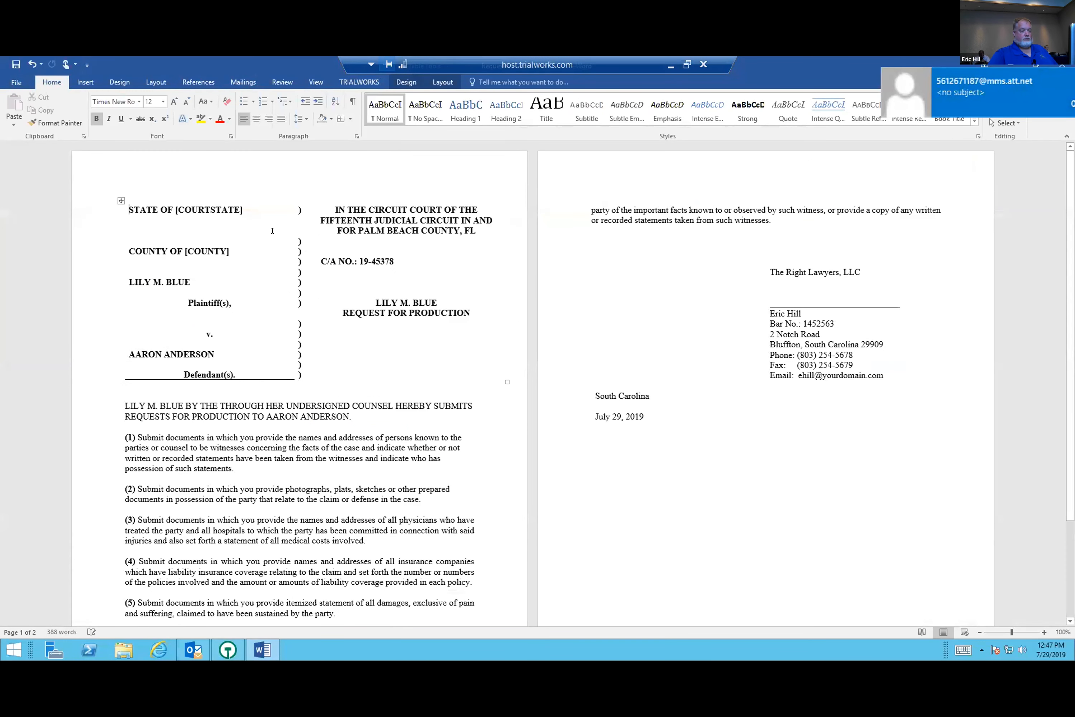
left_click(363, 411)
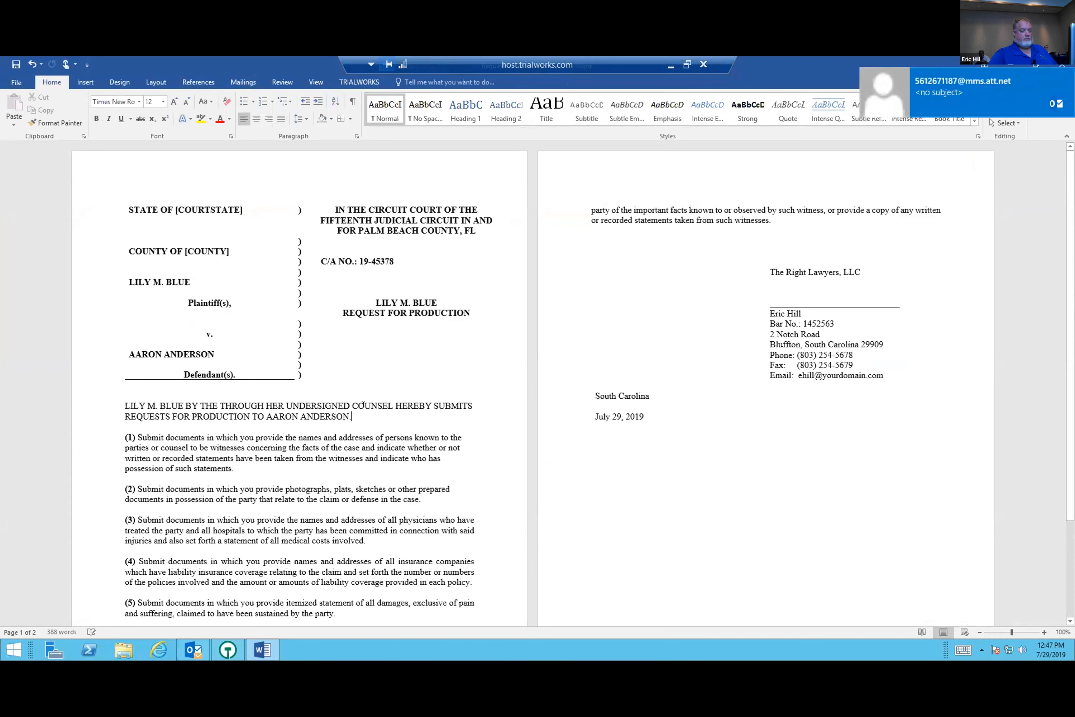
scroll(363, 405, "down", 3)
scroll(363, 405, "up", 2)
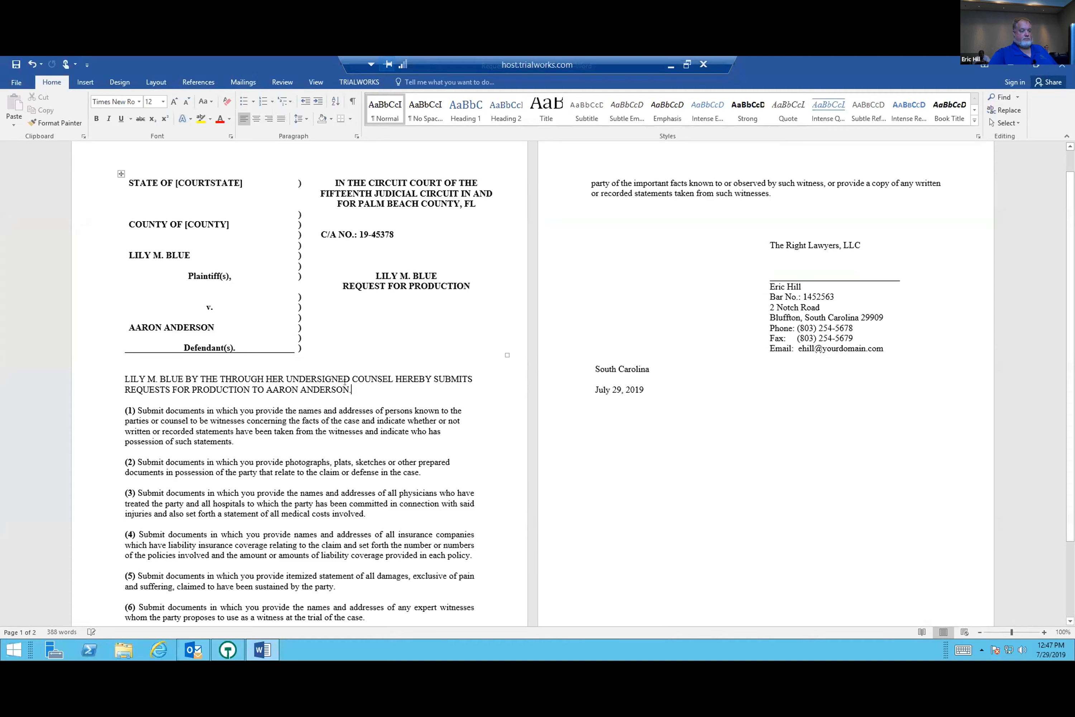
scroll(348, 428, "down", 3)
scroll(348, 427, "up", 4)
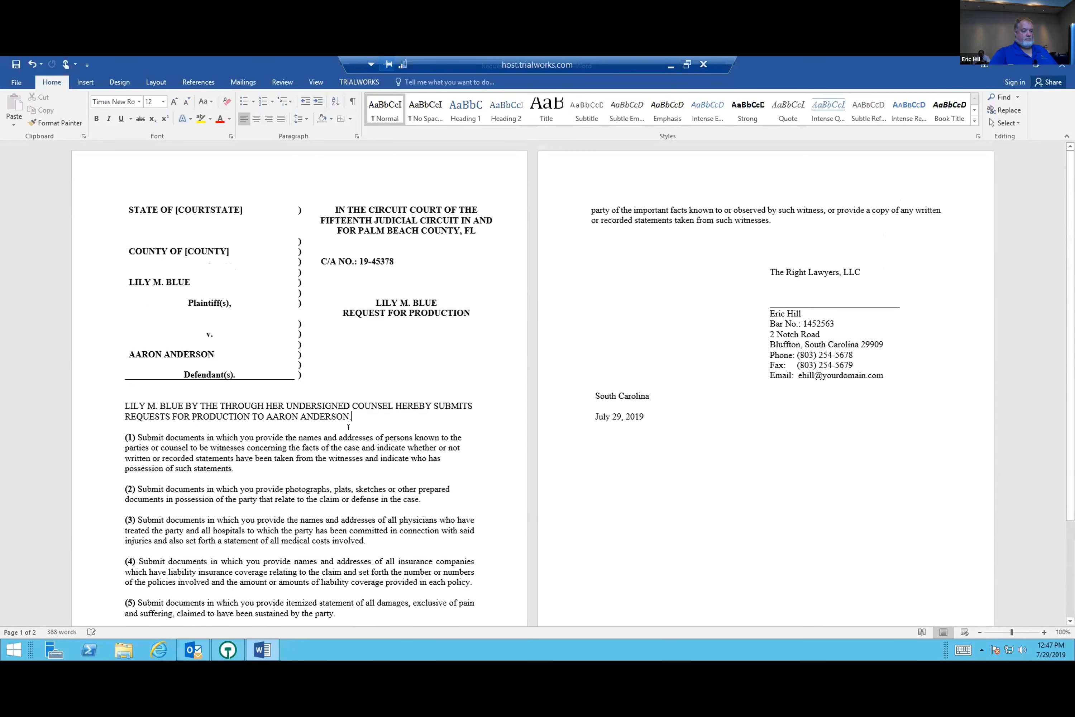
left_click(1061, 67)
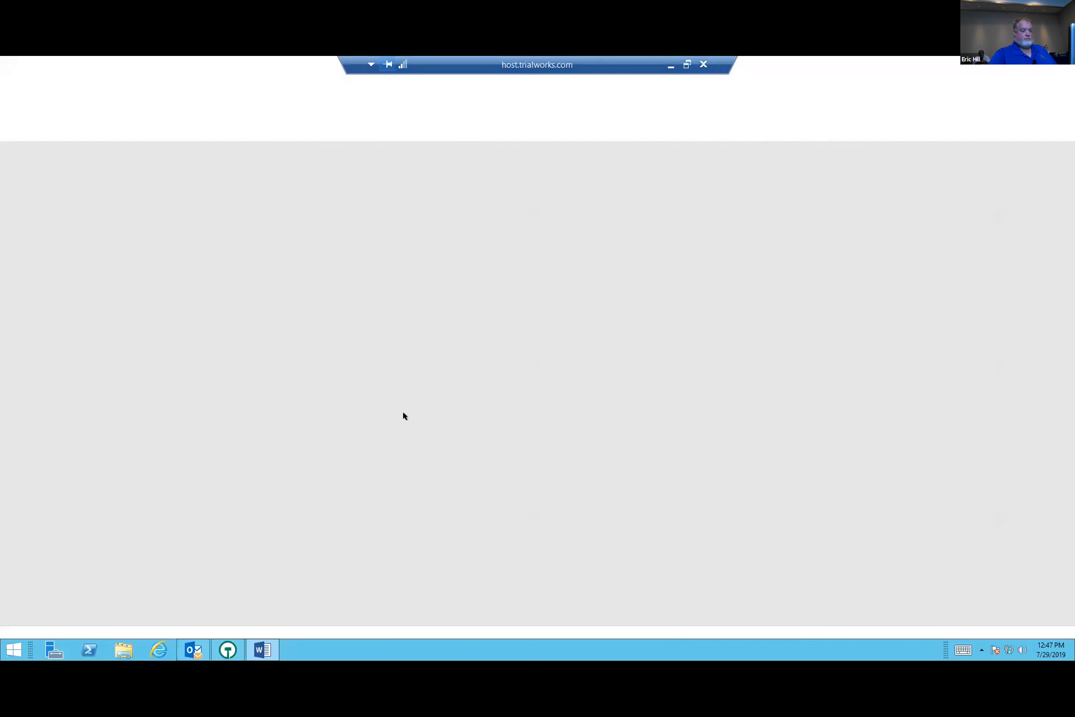
left_click(772, 432)
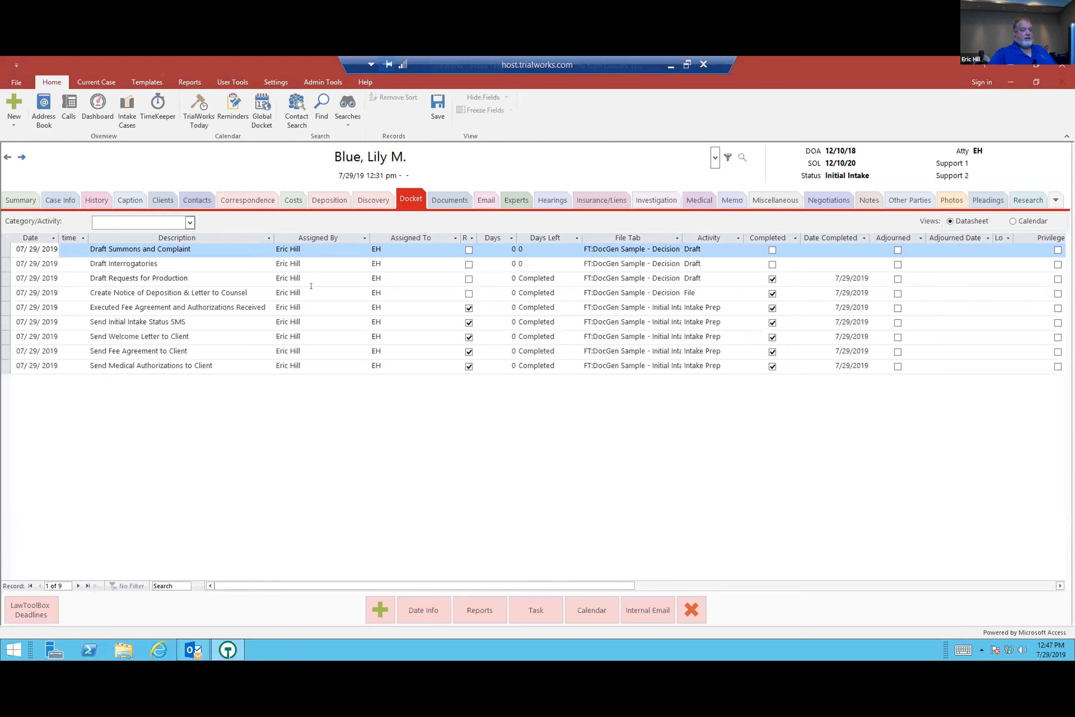
- Generate the Interrogatories from the "Draft Interrogatories" docket entry, review them, and close the document and discovery record
left_click(206, 266)
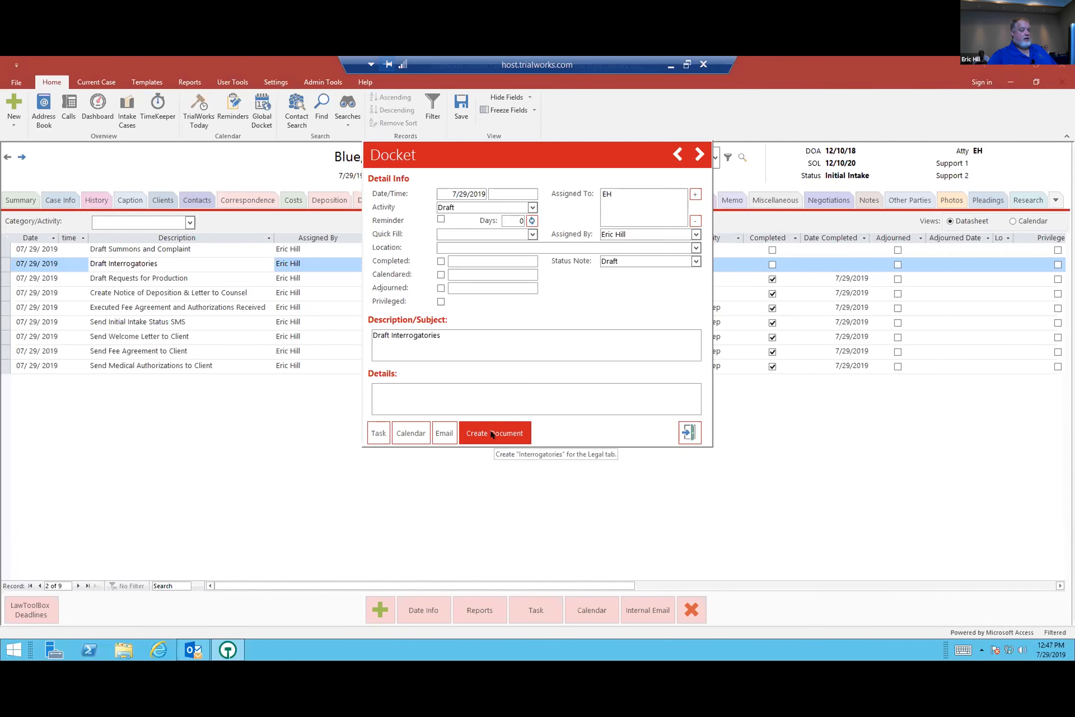
left_click(492, 433)
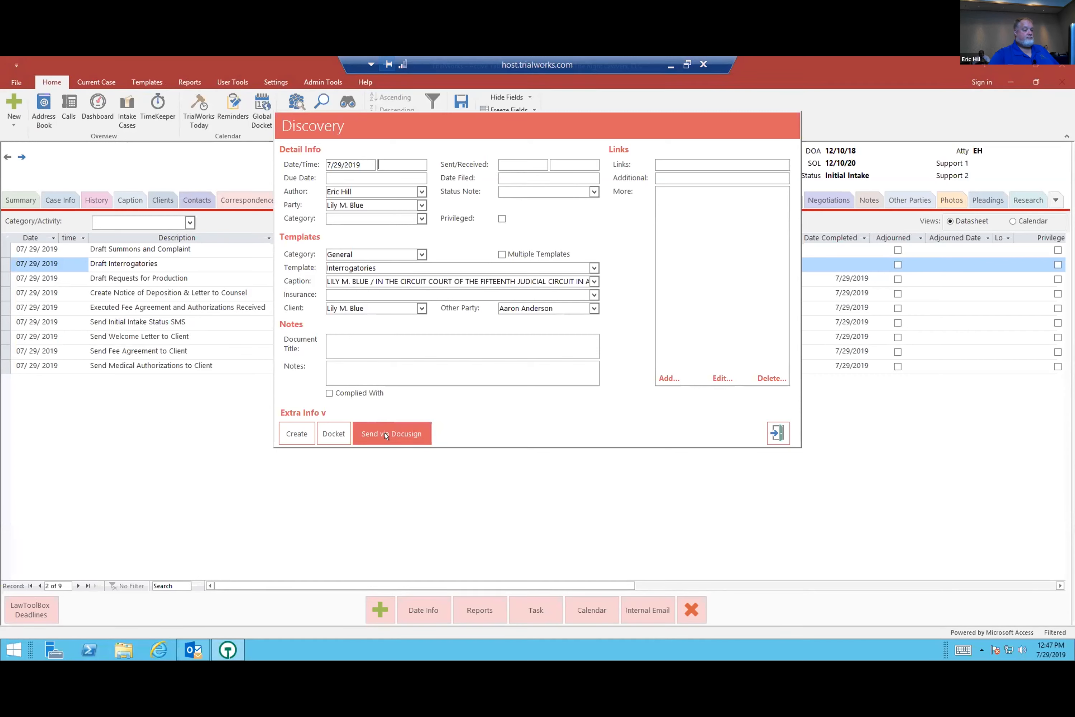
left_click(294, 437)
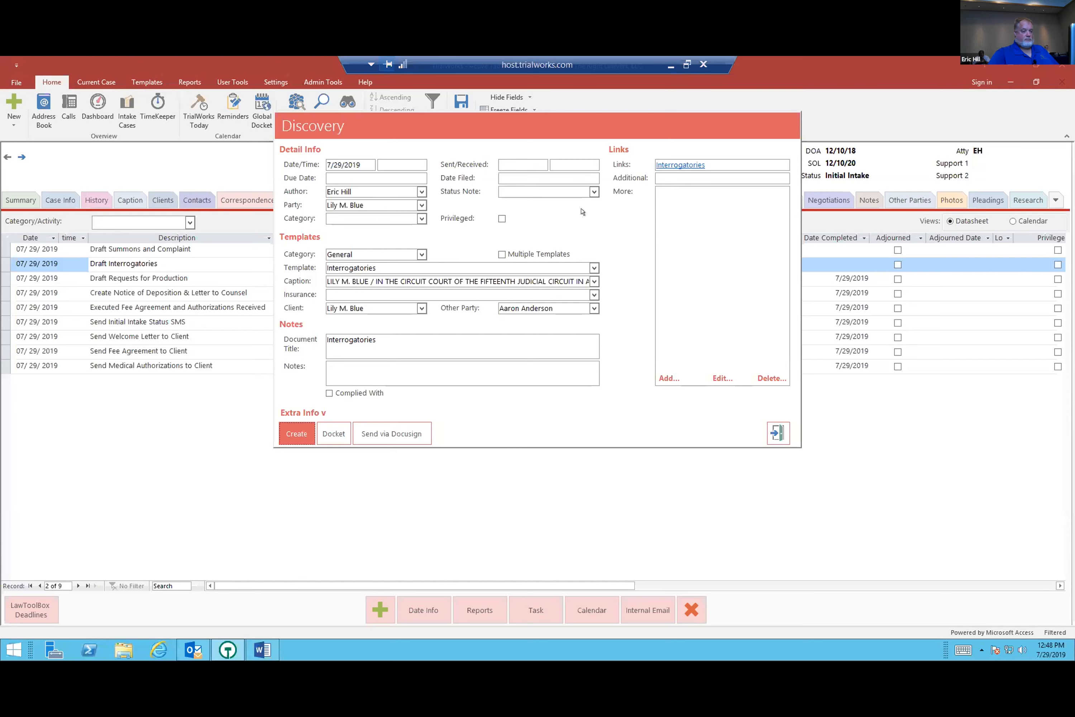
left_click(261, 650)
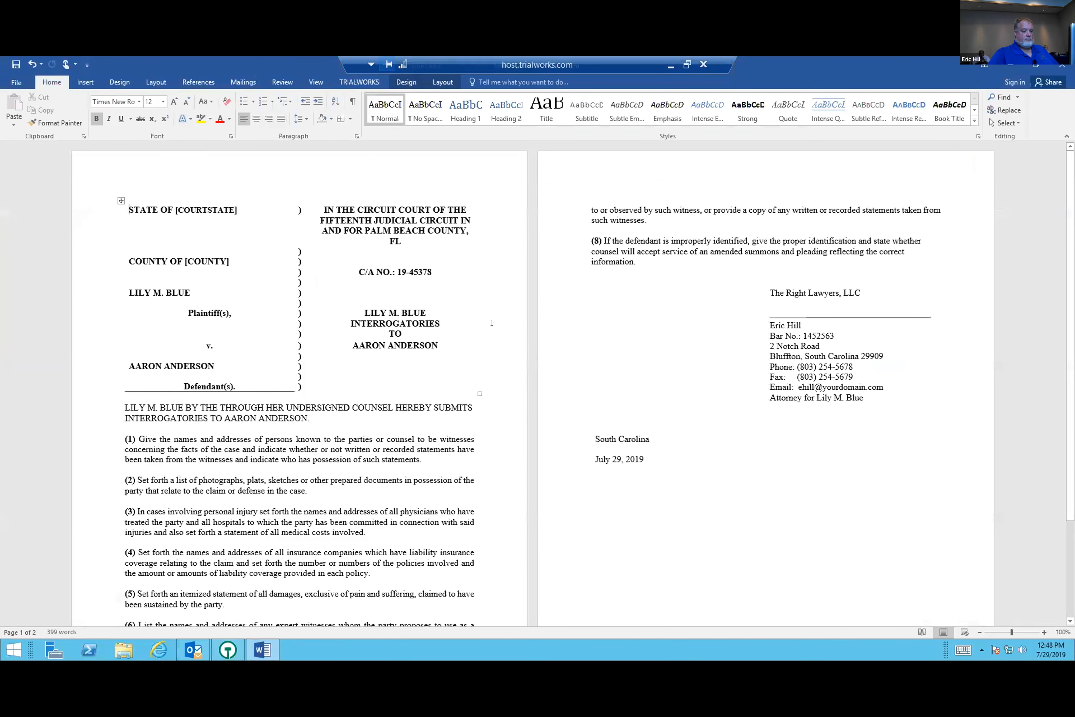
scroll(480, 329, "down", 3)
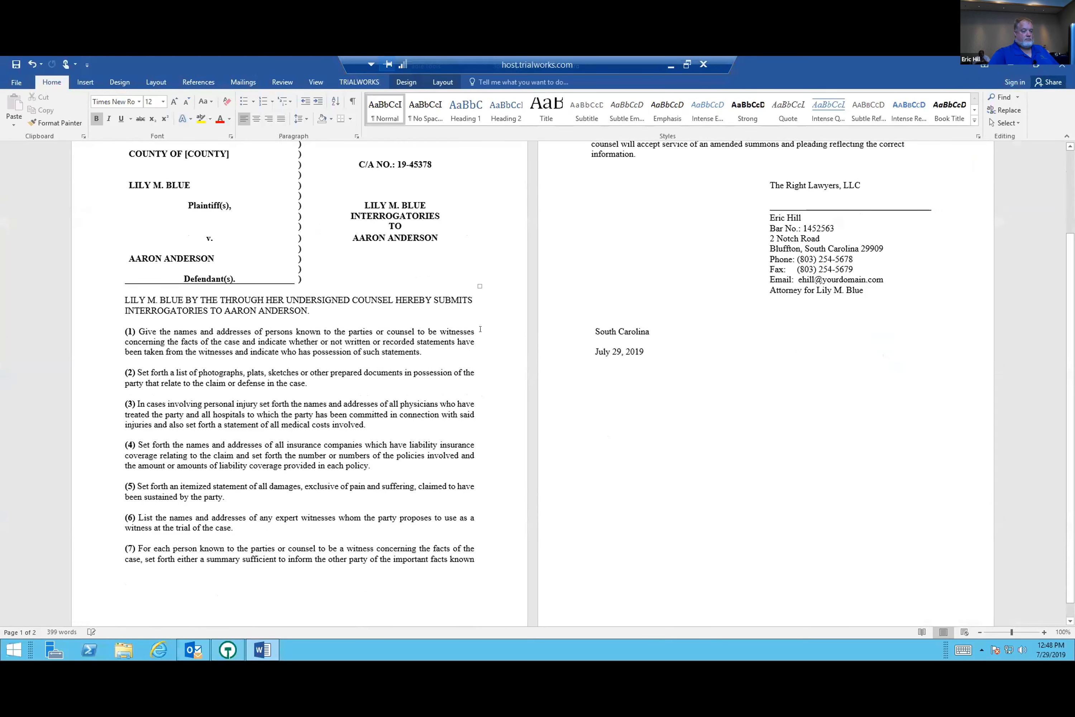
scroll(480, 329, "up", 3)
left_click(1057, 66)
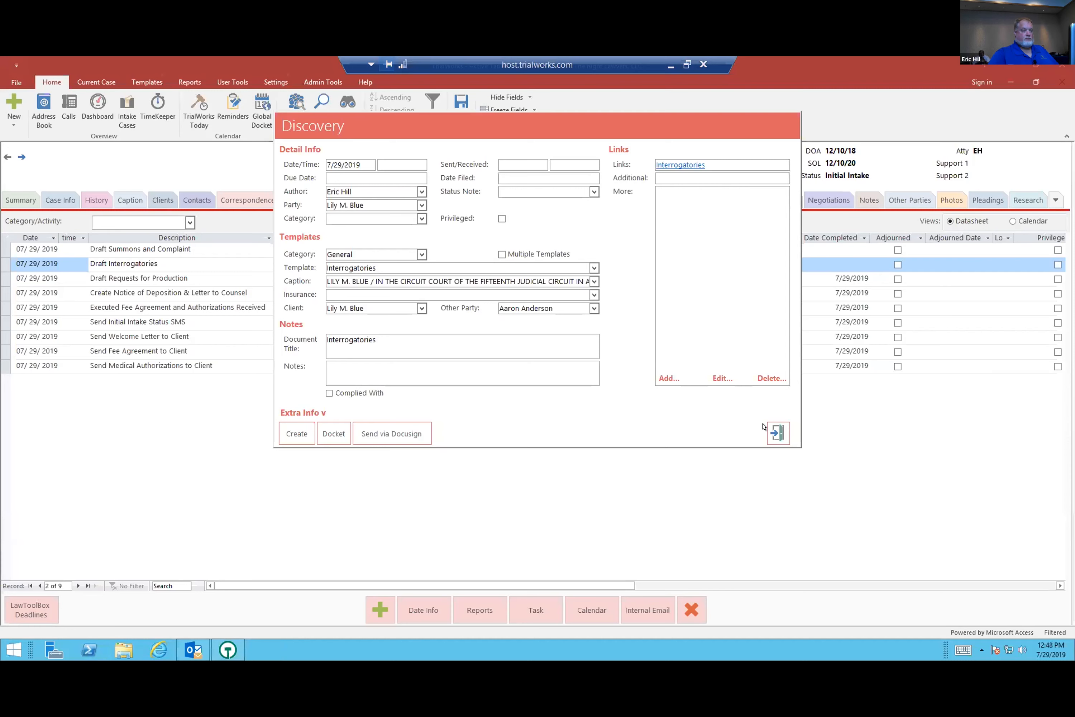
left_click(769, 428)
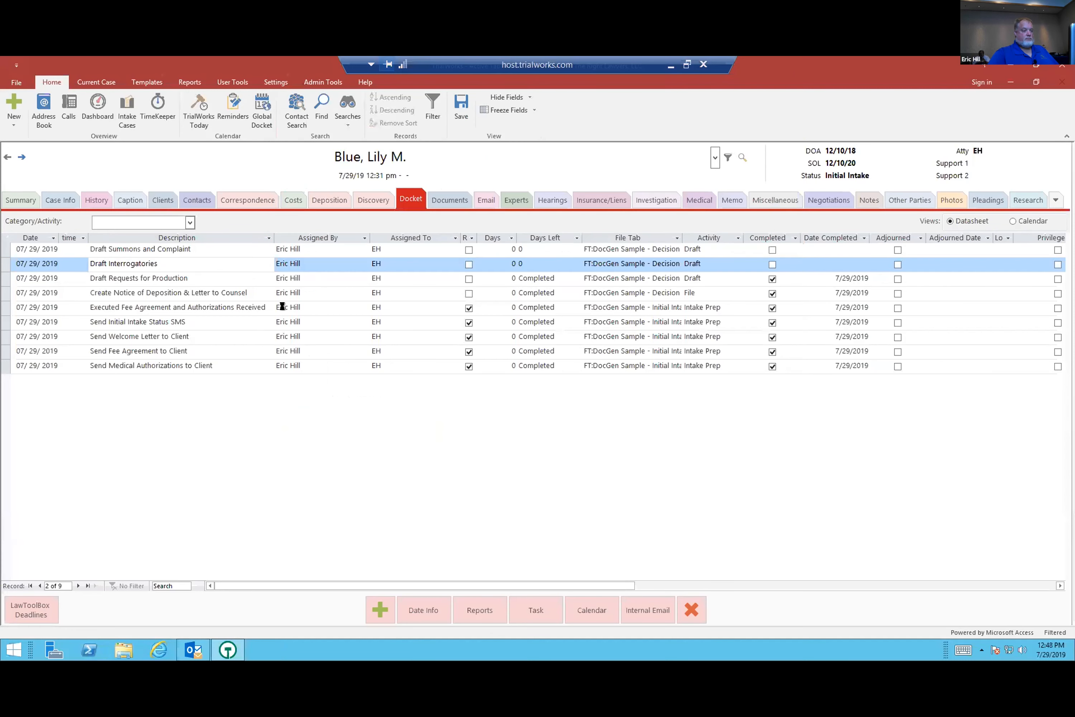
- Generate the Summons and Complaint from its draft docket entry, close the pleading, and add "File Summons and Complaint" to the docket
left_click(230, 246)
double_click(230, 245)
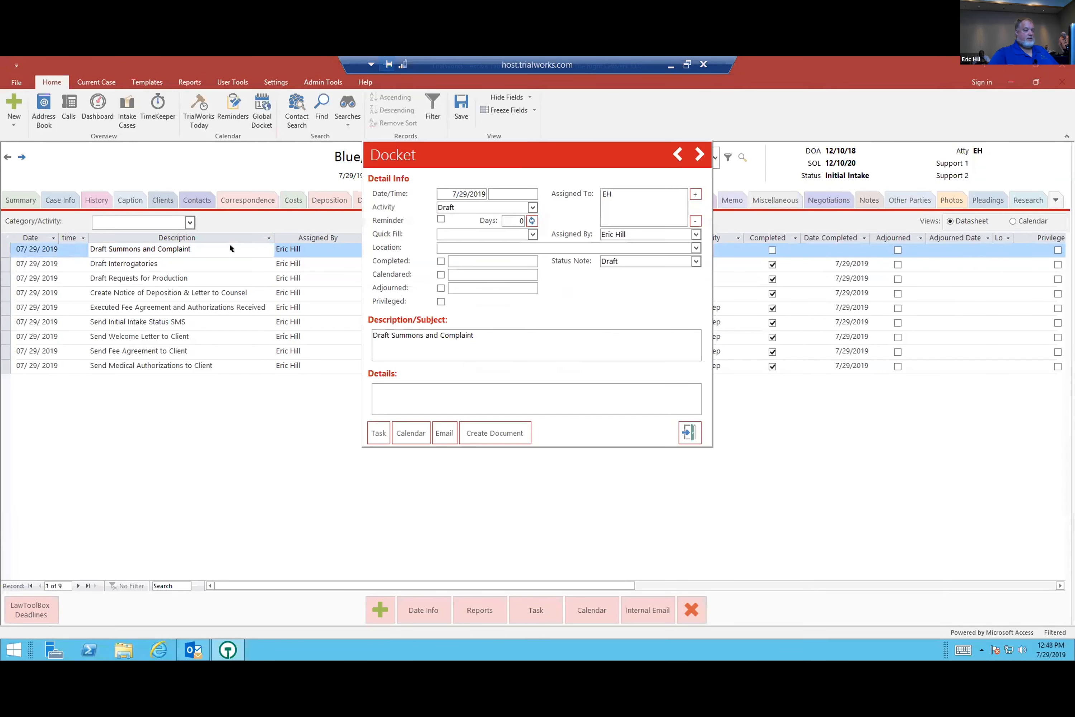
left_click(482, 434)
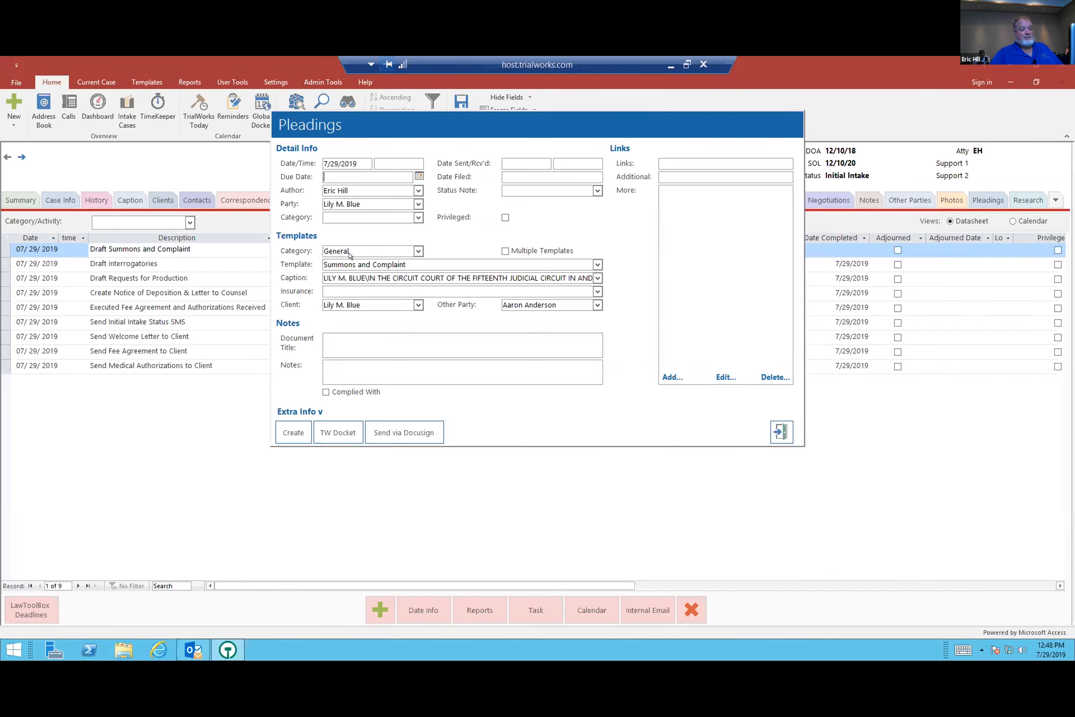
left_click(293, 431)
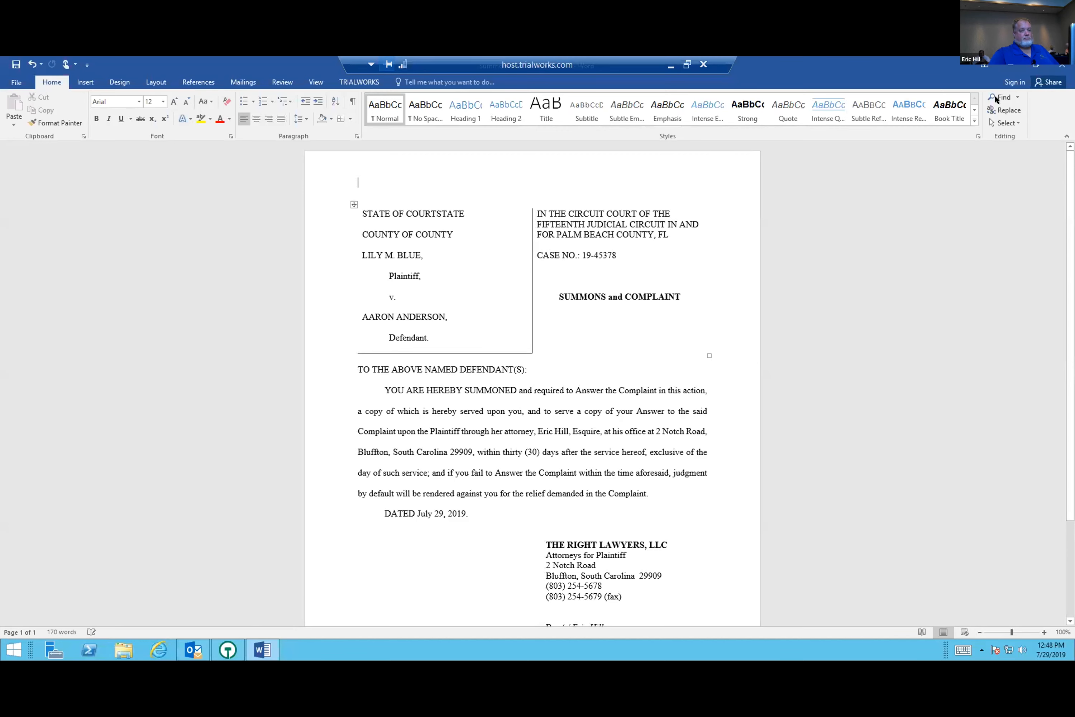
left_click(1056, 67)
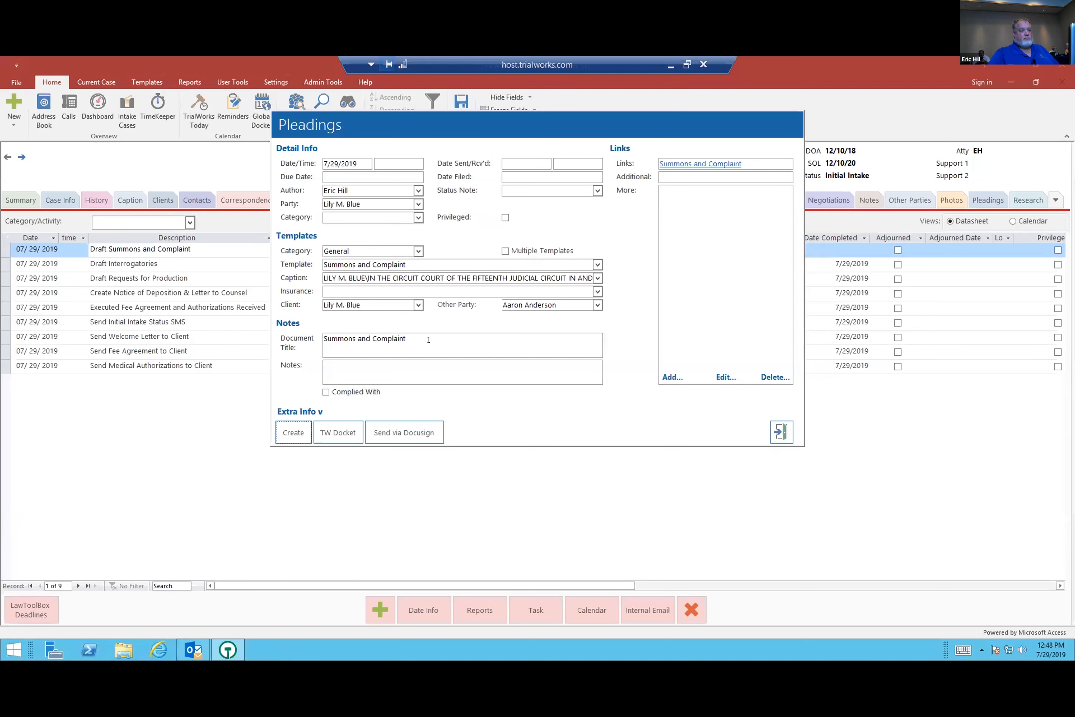
left_click(778, 431)
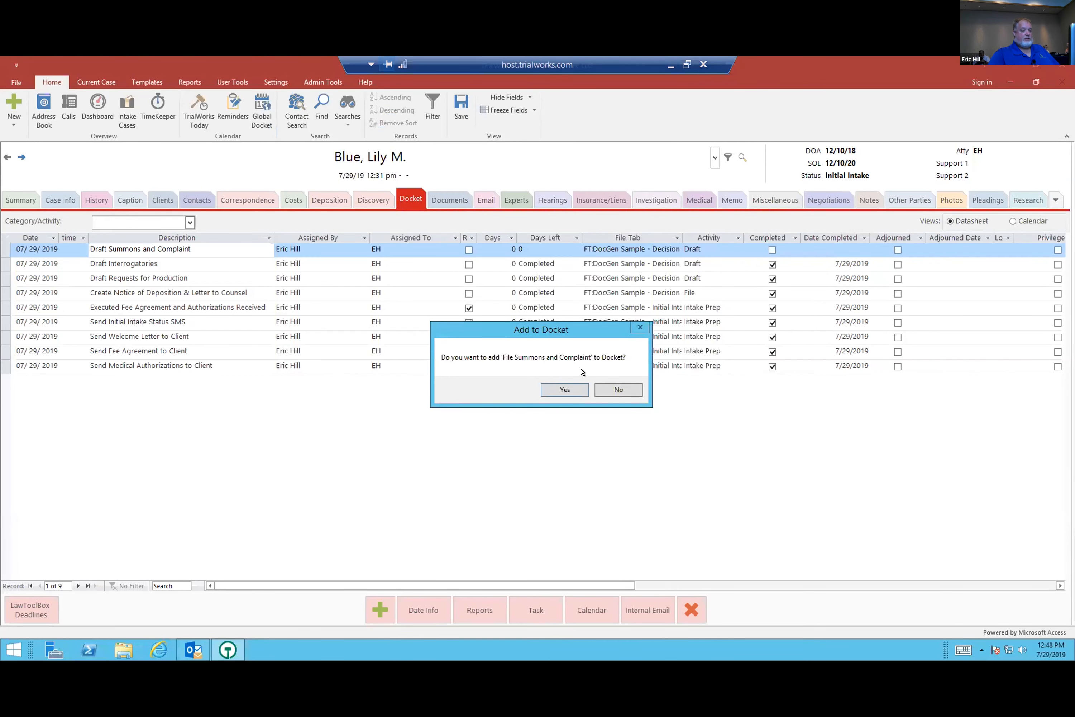
left_click(551, 388)
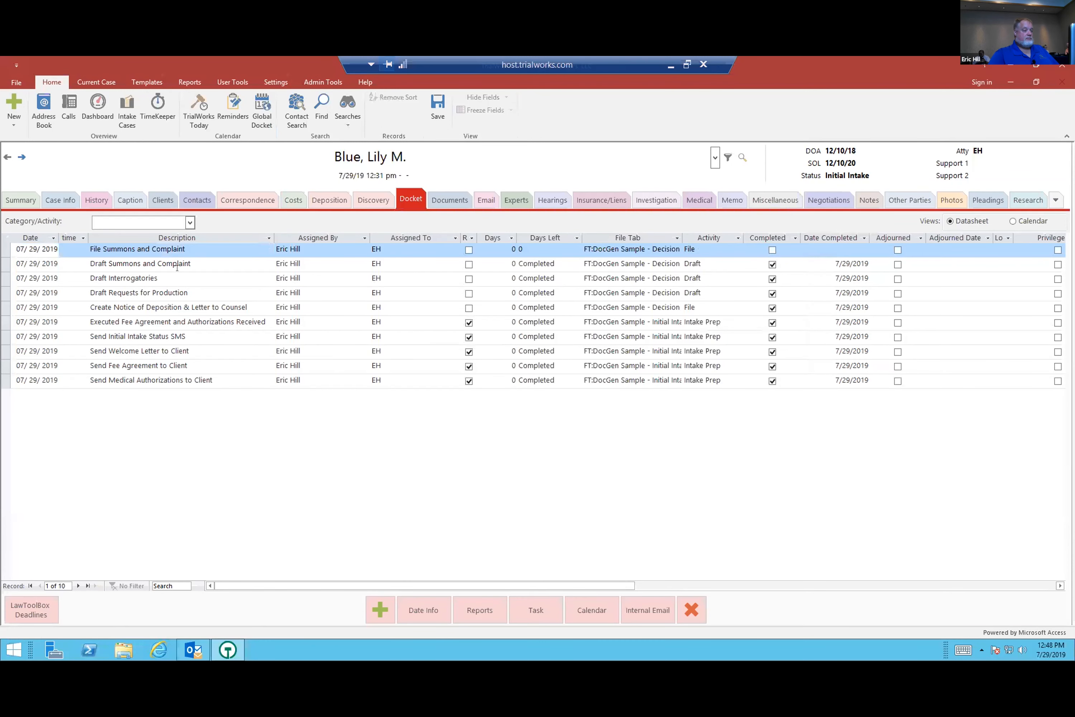
left_click(195, 250)
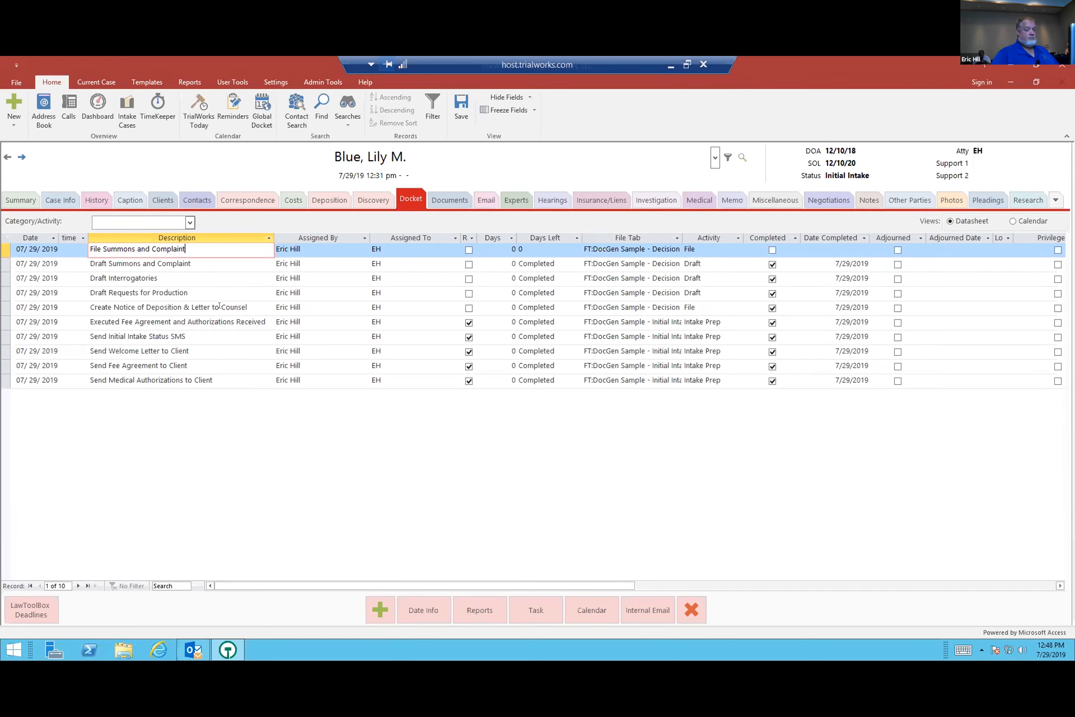
- Open the case notes and examine the status changes and the entries for authorizations, fee agreement and welcome letter
left_click(863, 202)
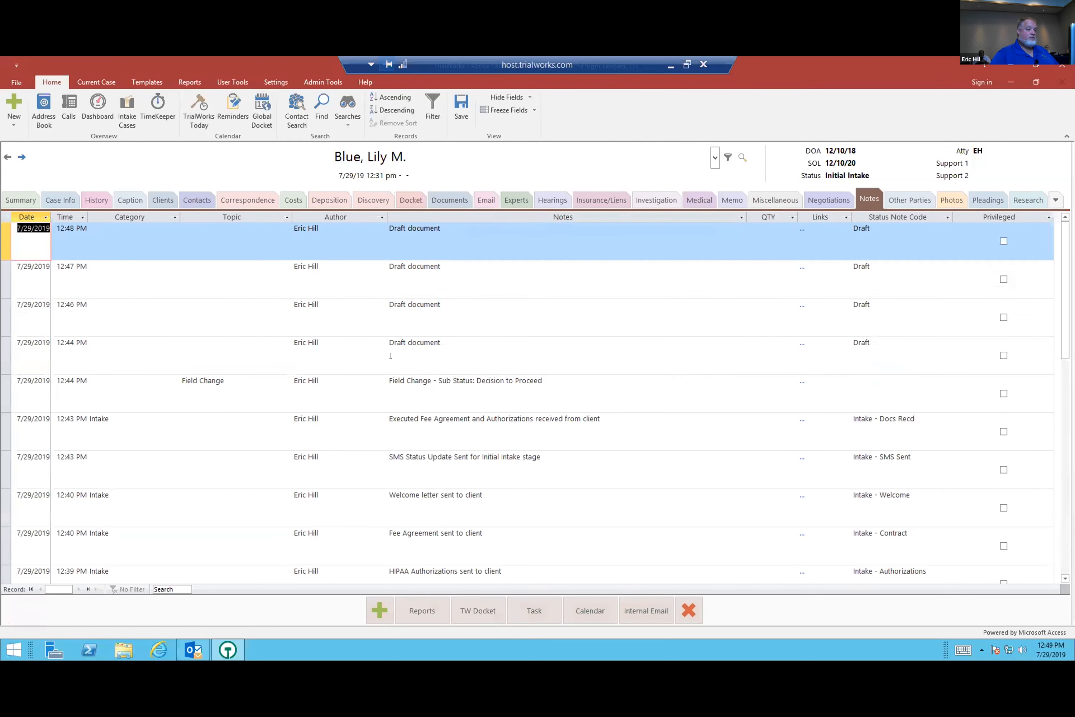
left_click(544, 381)
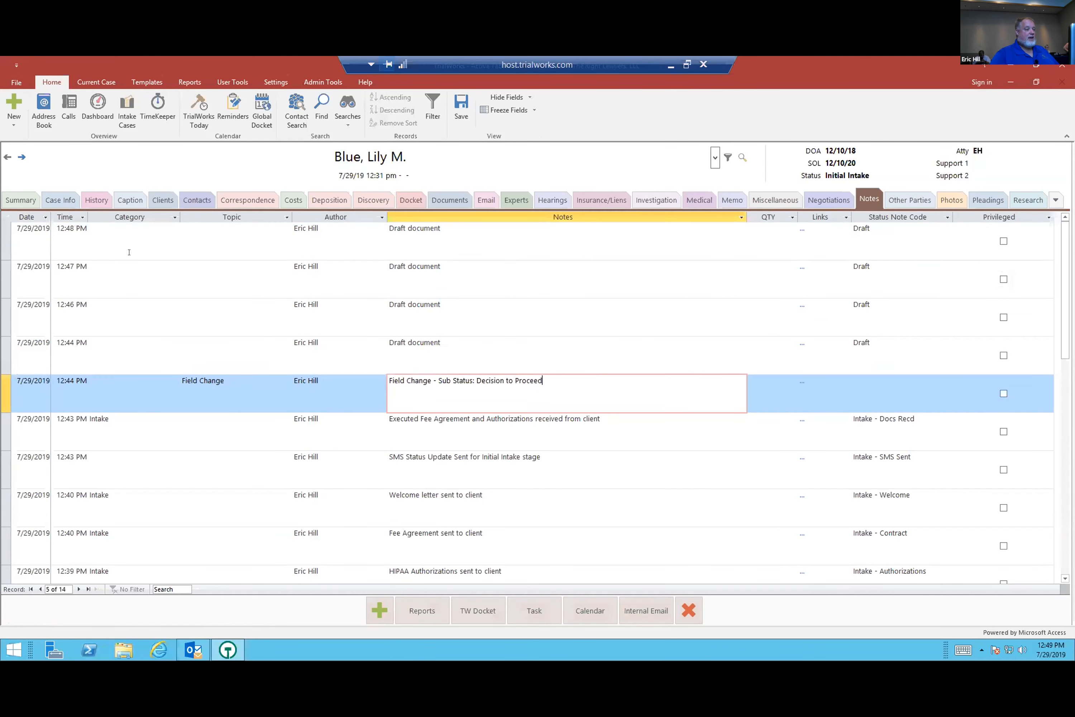
scroll(129, 258, "down", 1)
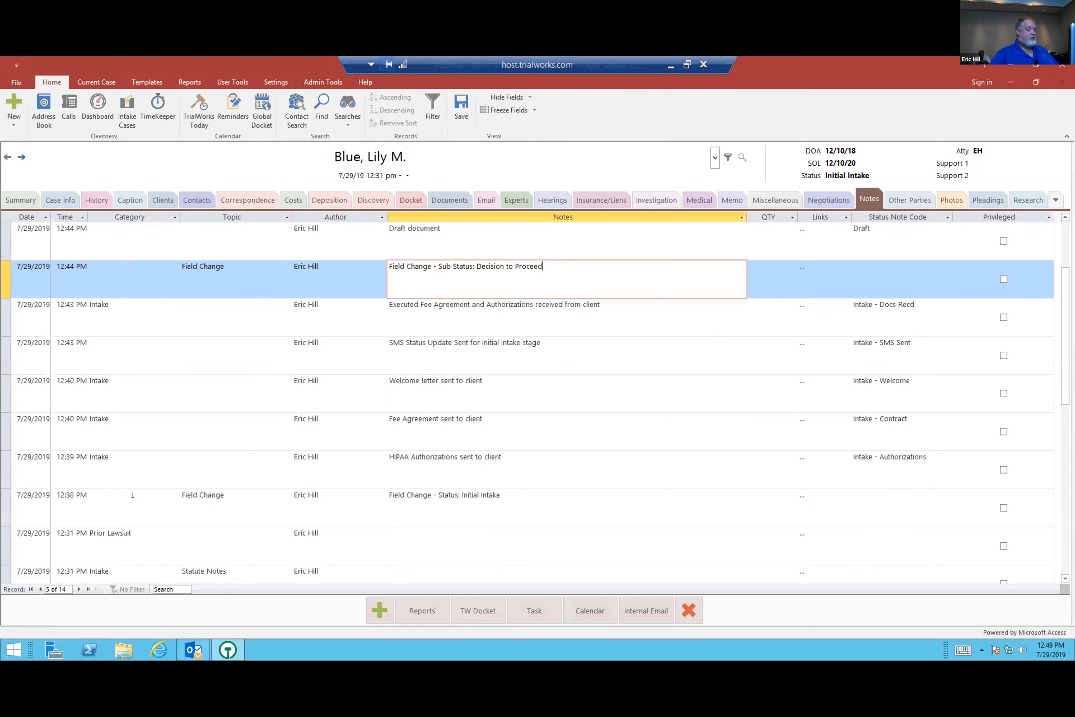
left_click(475, 517)
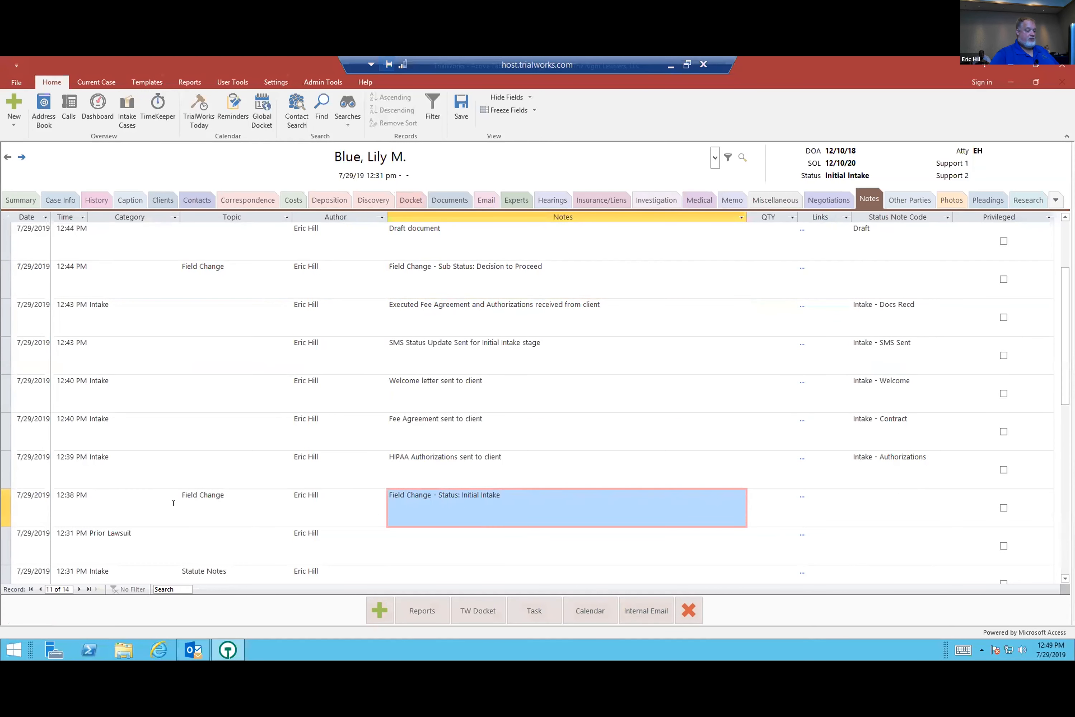
left_click(403, 467)
left_click(481, 419)
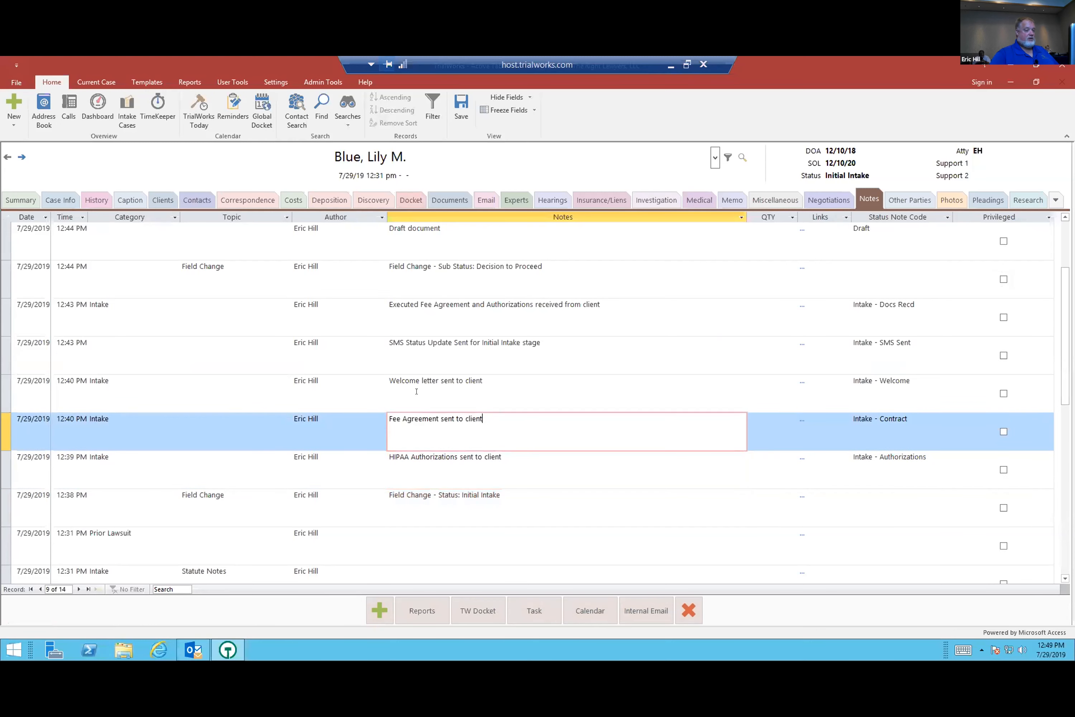
left_click(416, 391)
- Examine the notes for the status SMS, the executed fee agreement, the Decision to Proceed change and the drafted documents
scroll(417, 393, "up", 1)
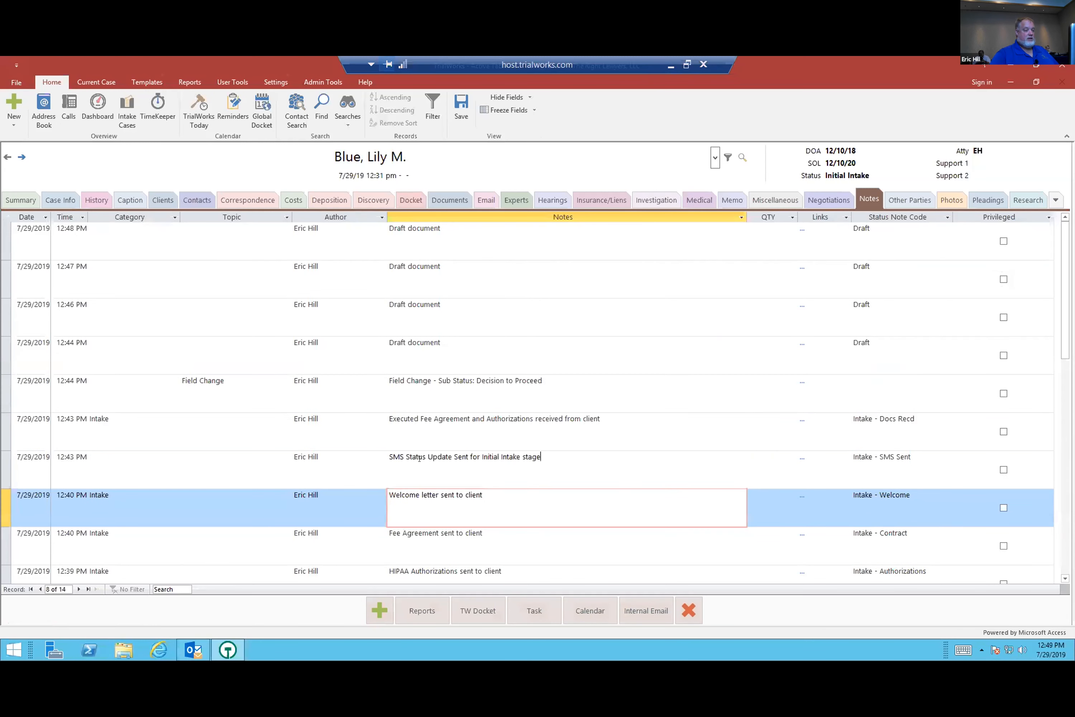
left_click(419, 457)
left_click(419, 430)
left_click(457, 384)
left_click(434, 350)
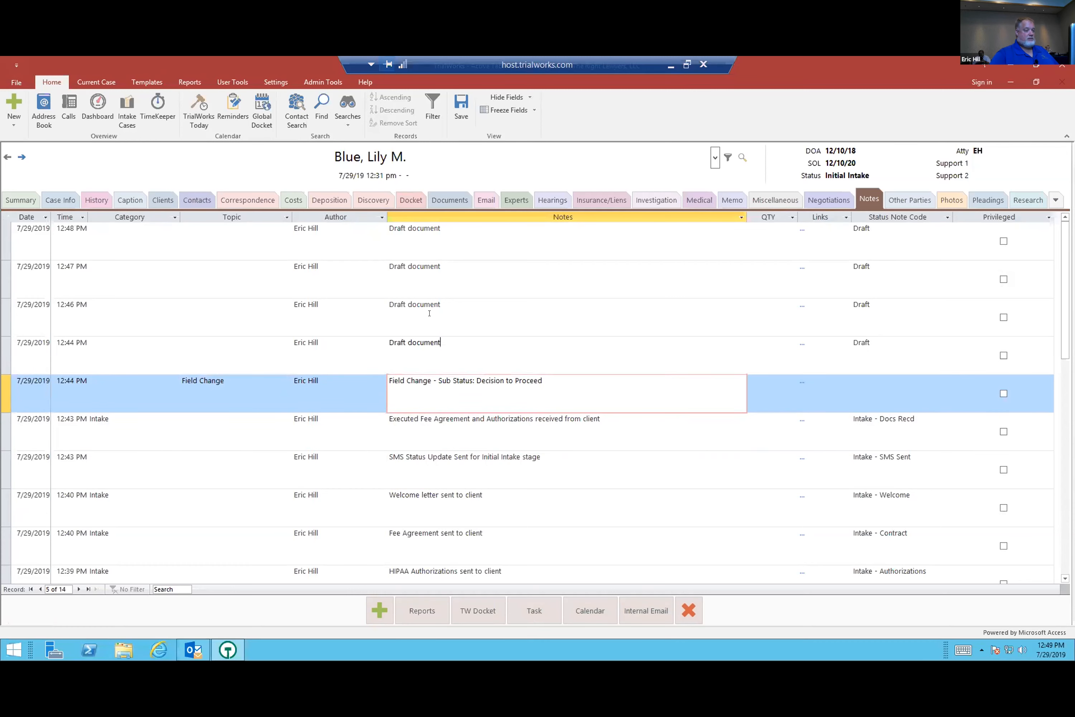
left_click(436, 312)
left_click(435, 275)
left_click(436, 242)
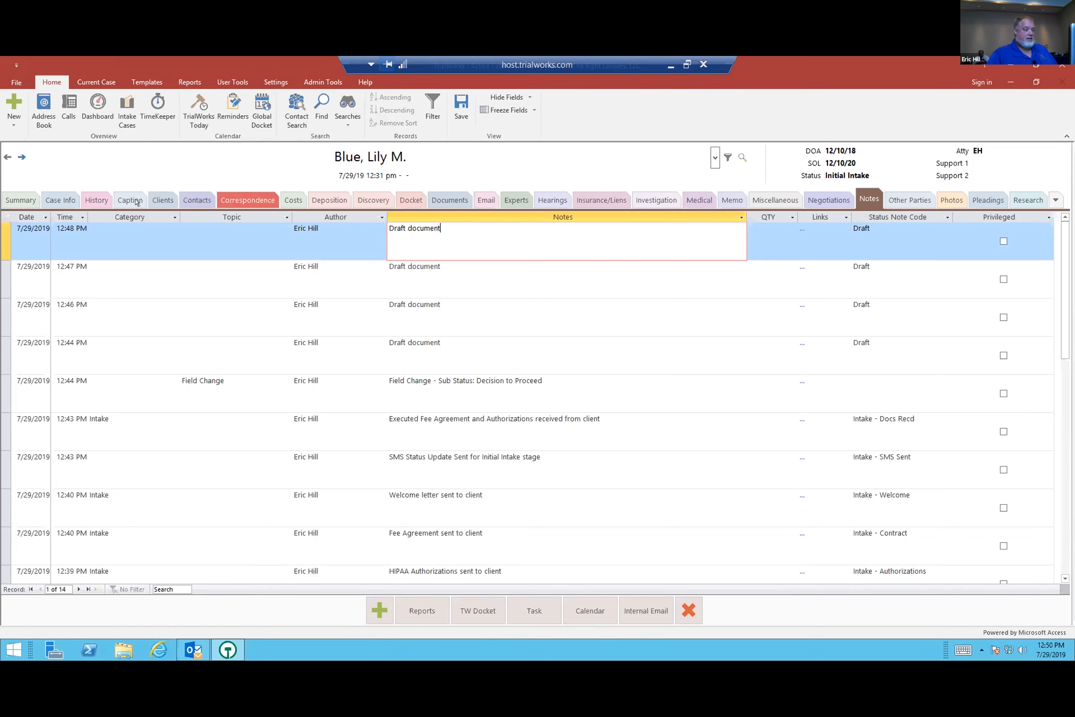
- Return to the docket, display the "DocGen Sample - Initial Intake" FastTrack in the FastTrack settings, and view its template selection list
left_click(410, 199)
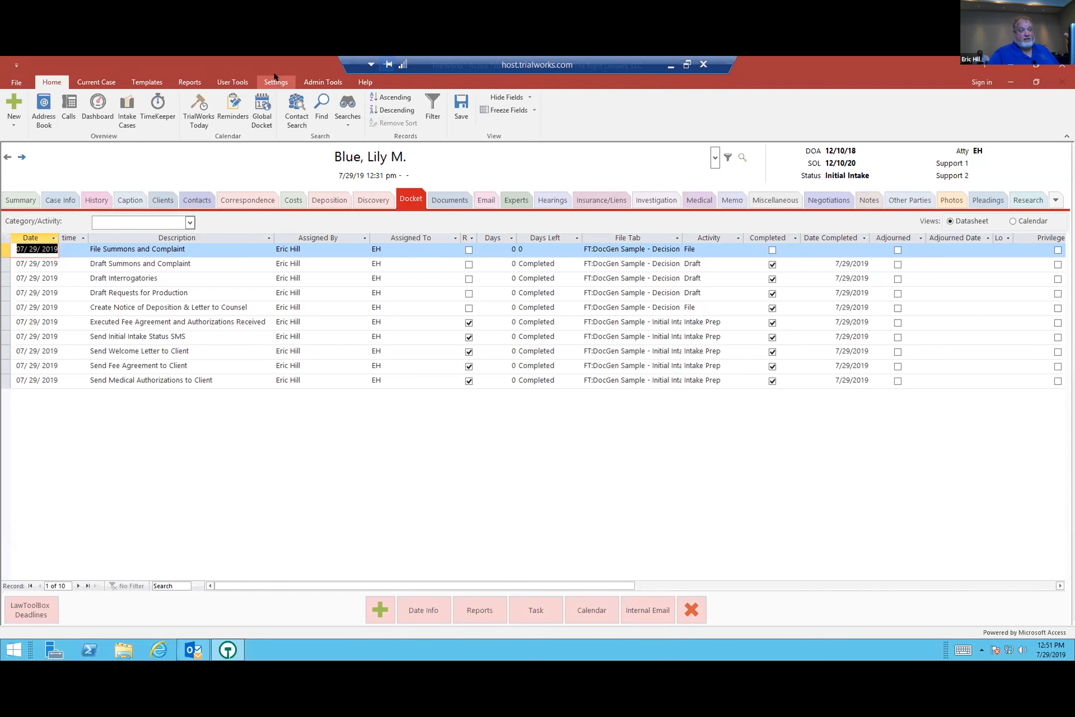
left_click(274, 75)
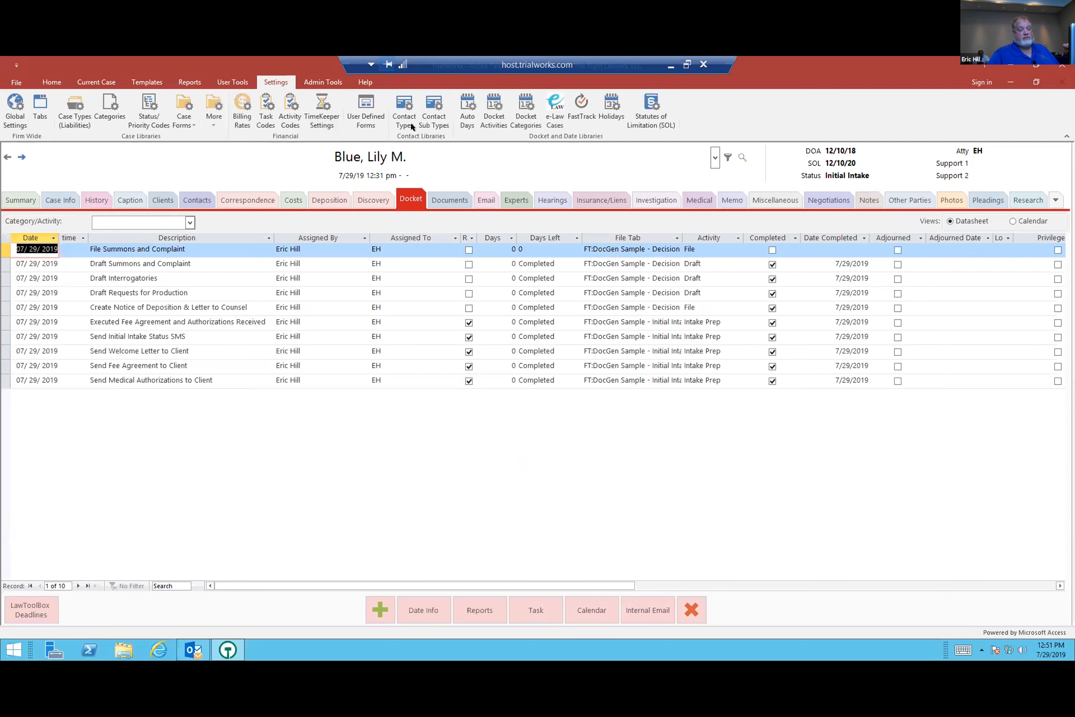
left_click(580, 108)
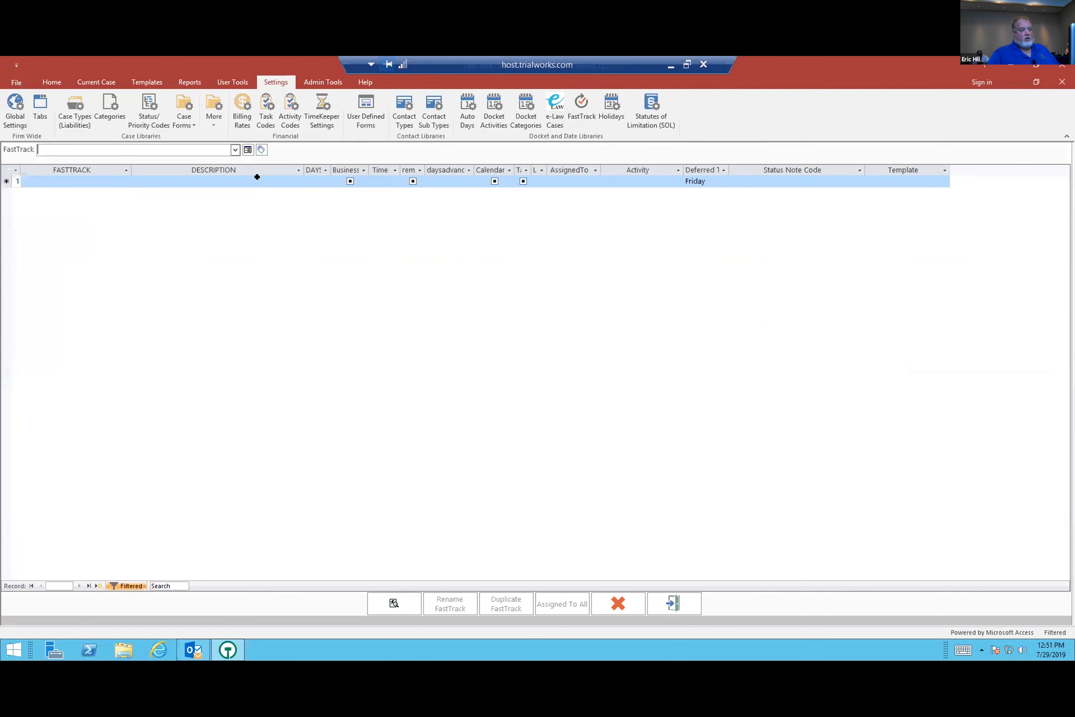
left_click(235, 150)
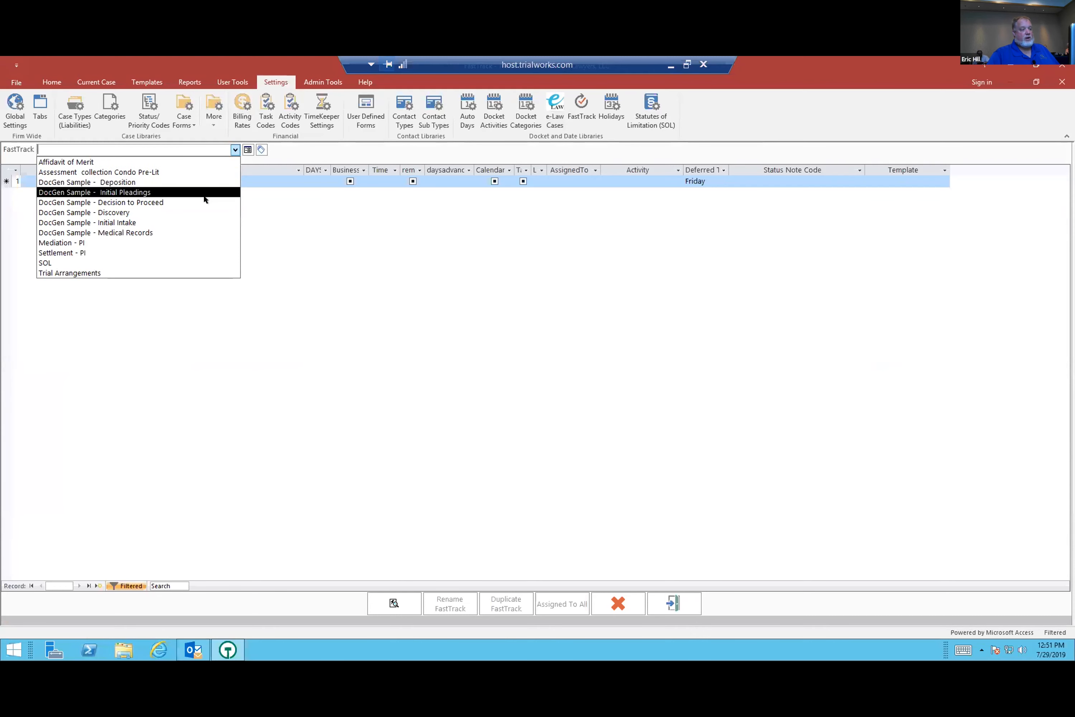
left_click(204, 223)
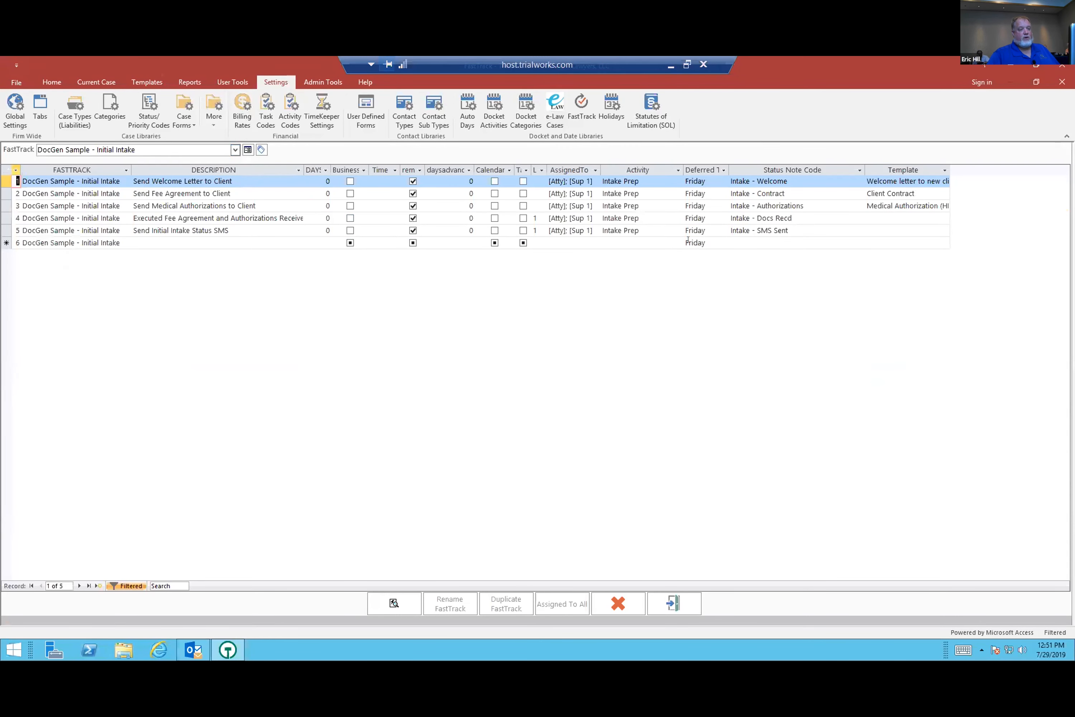
left_click(894, 164)
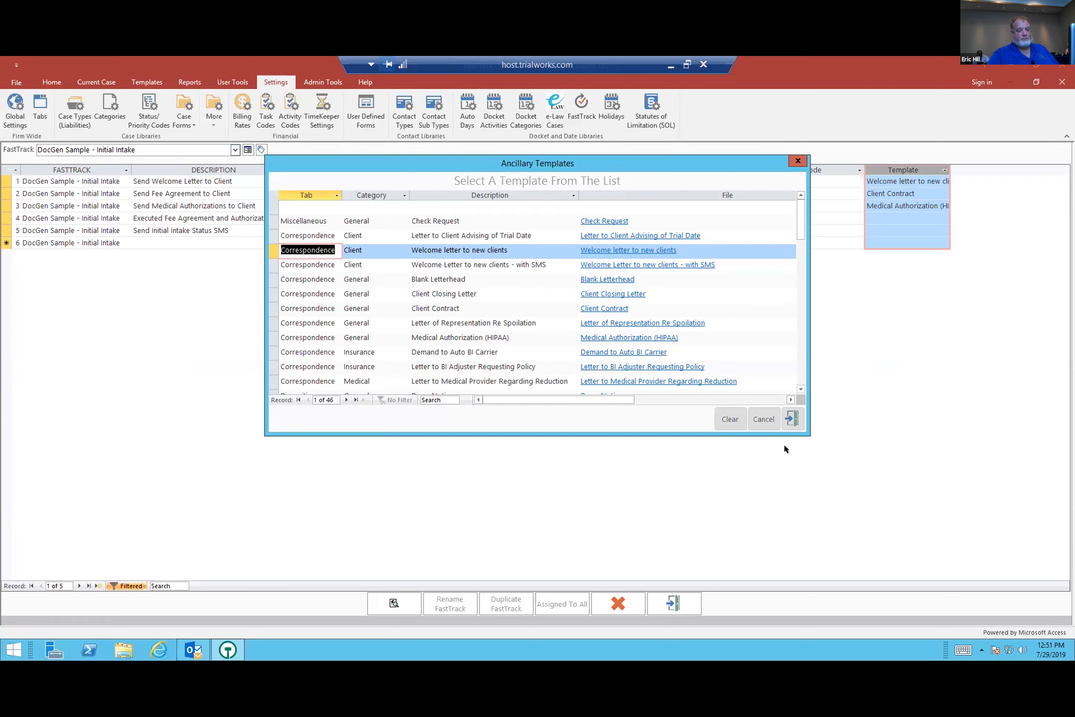
left_click(791, 418)
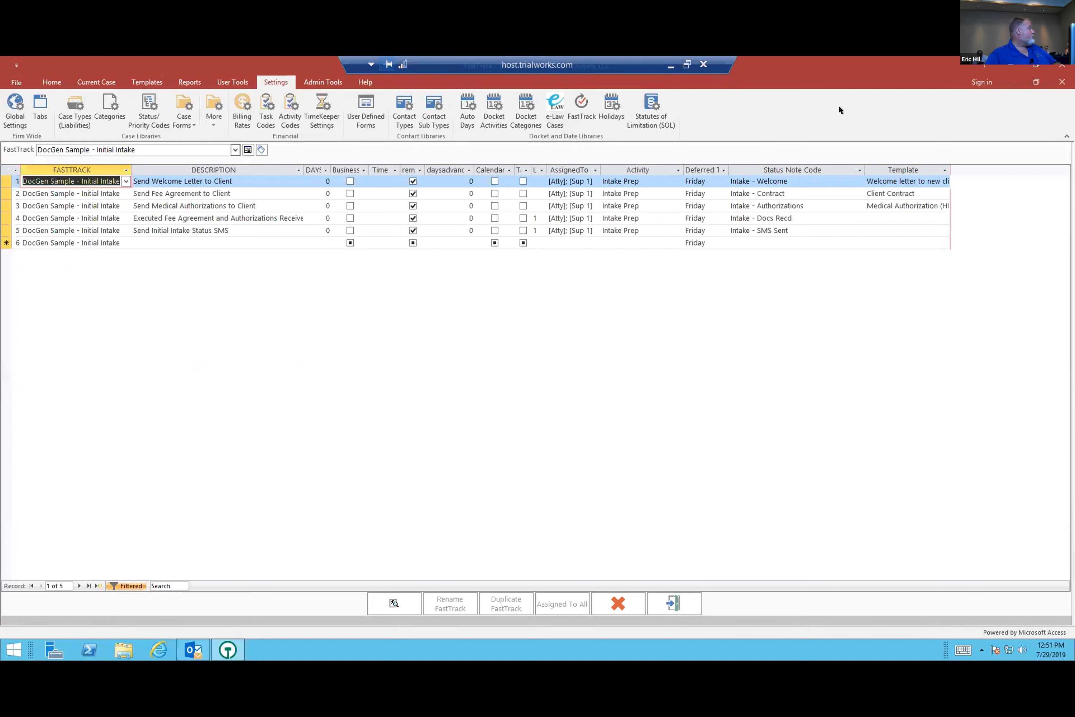
- Check the installed program version, then view the FastTrack's template selection list again and close it
left_click(359, 82)
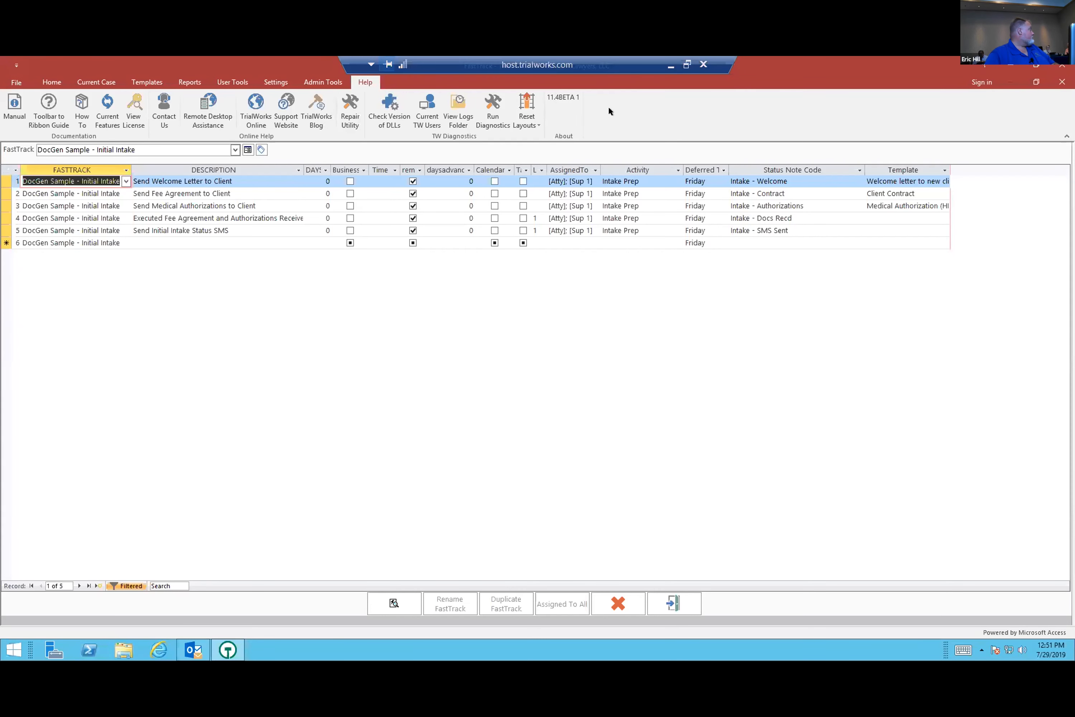
left_click(259, 81)
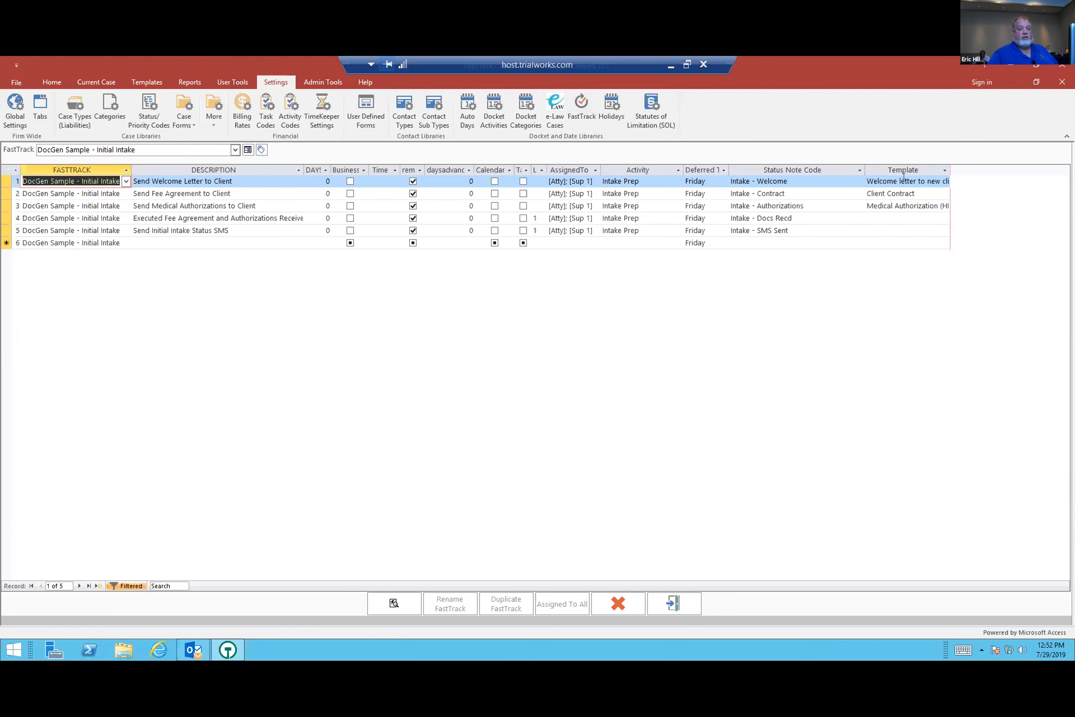
left_click(903, 163)
left_click(801, 161)
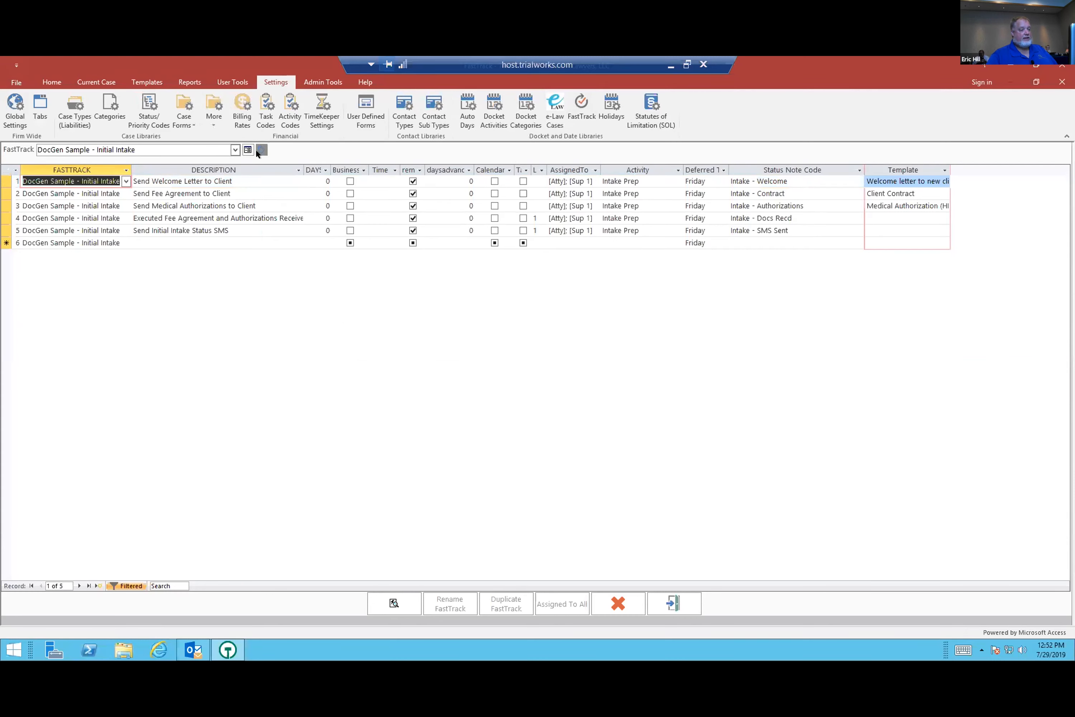
- Review which FastTracks are linked to the Initial Intake and Decision to Proceed case statuses, then close the linked list
left_click(257, 150)
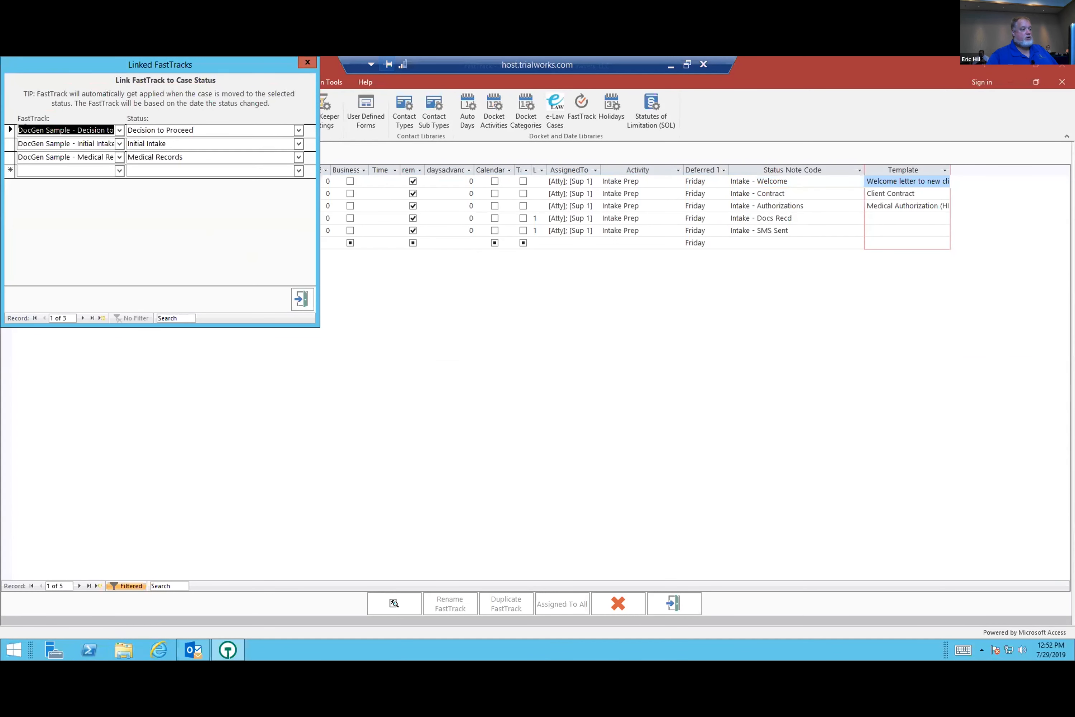
left_click_drag(195, 130, 112, 144)
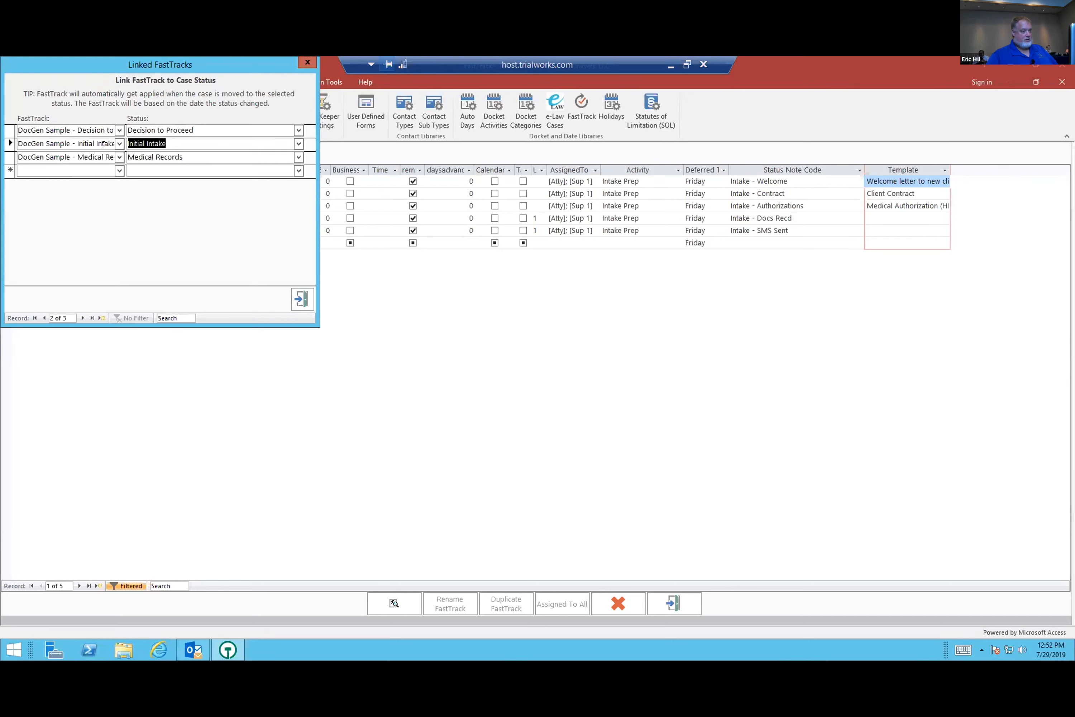
left_click(10, 143)
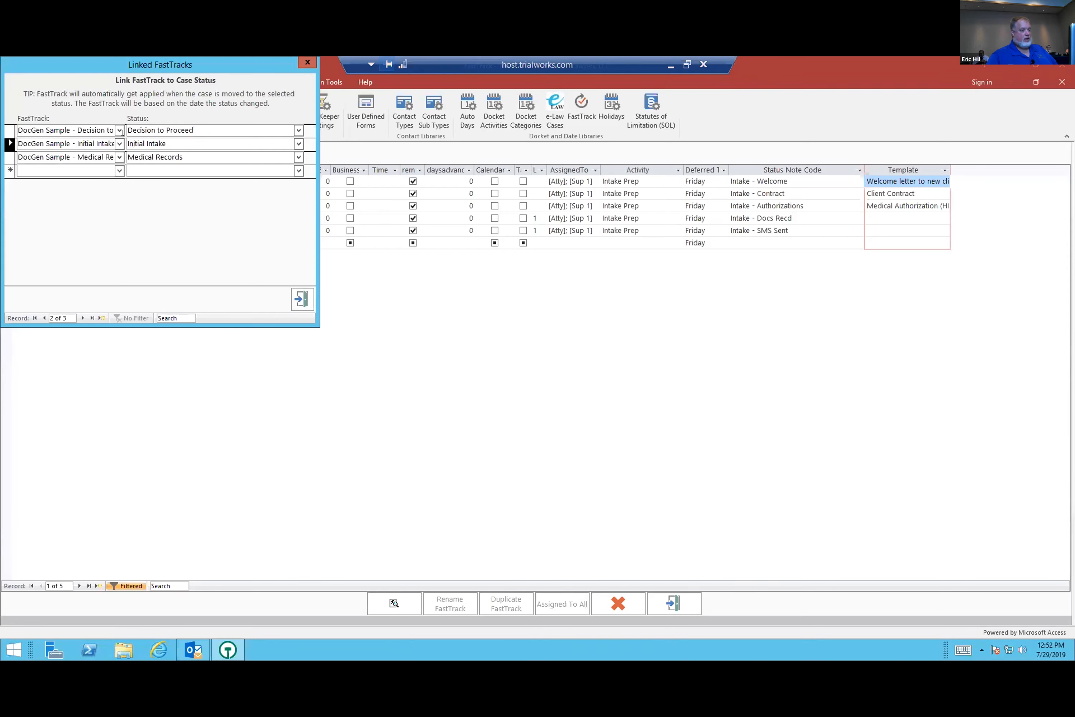
left_click(10, 130)
left_click(296, 299)
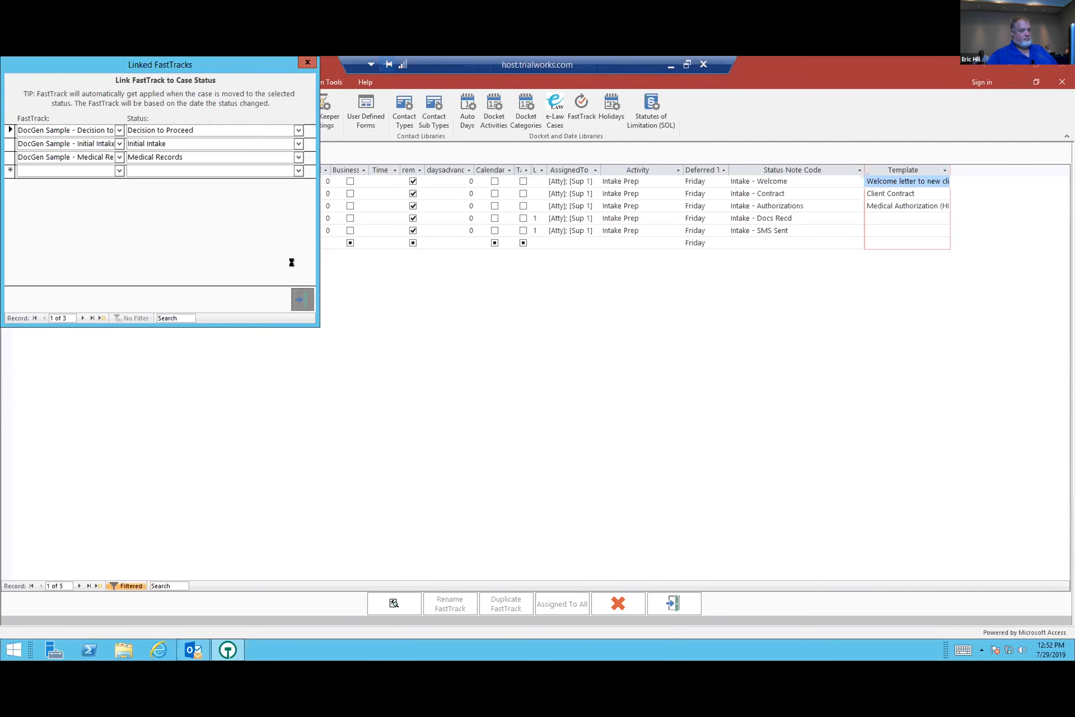
- Display the "DocGen Sample - Decision to Proceed" FastTrack to review its tasks and templates, then close the FastTrack settings
left_click(230, 149)
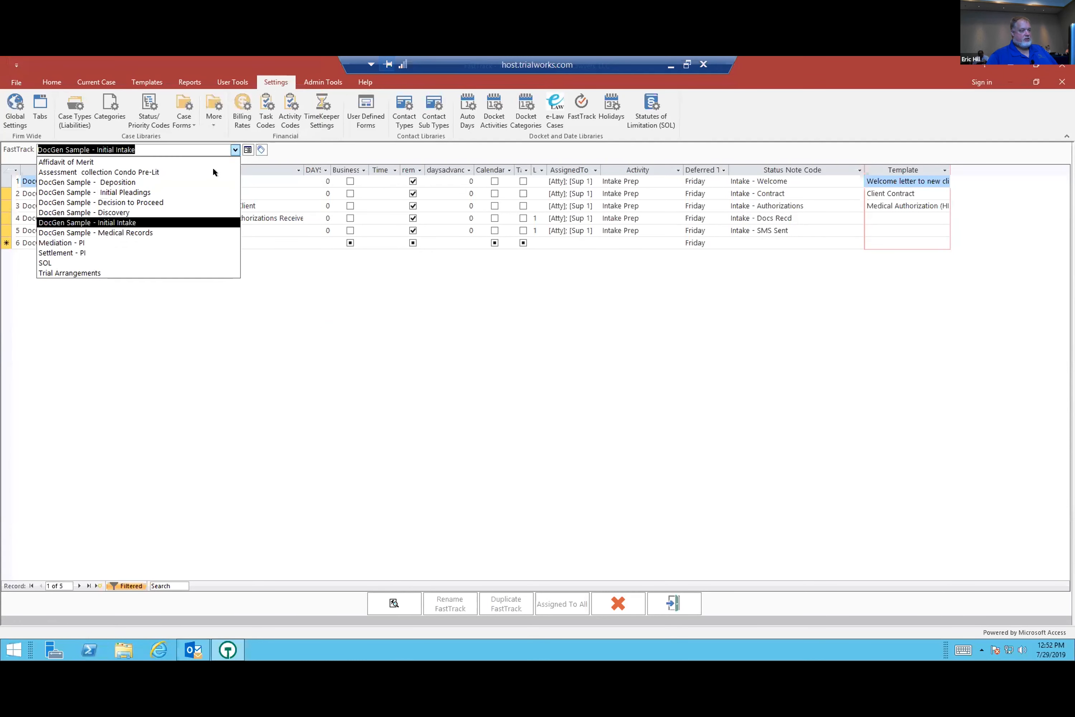
left_click(203, 202)
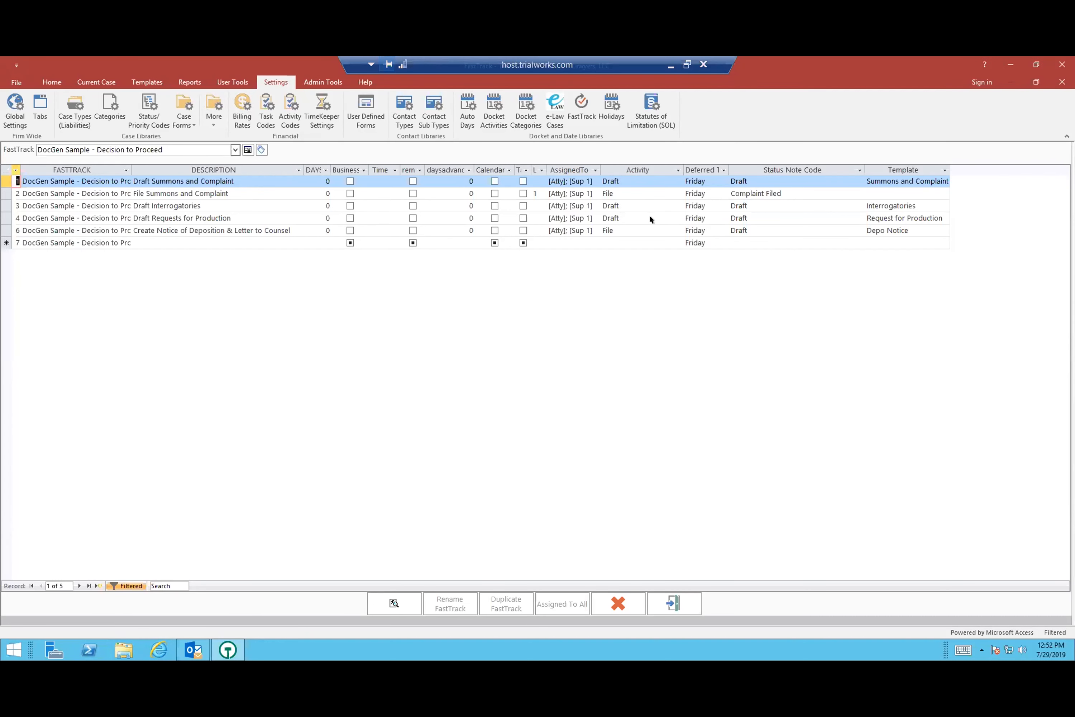
left_click(669, 599)
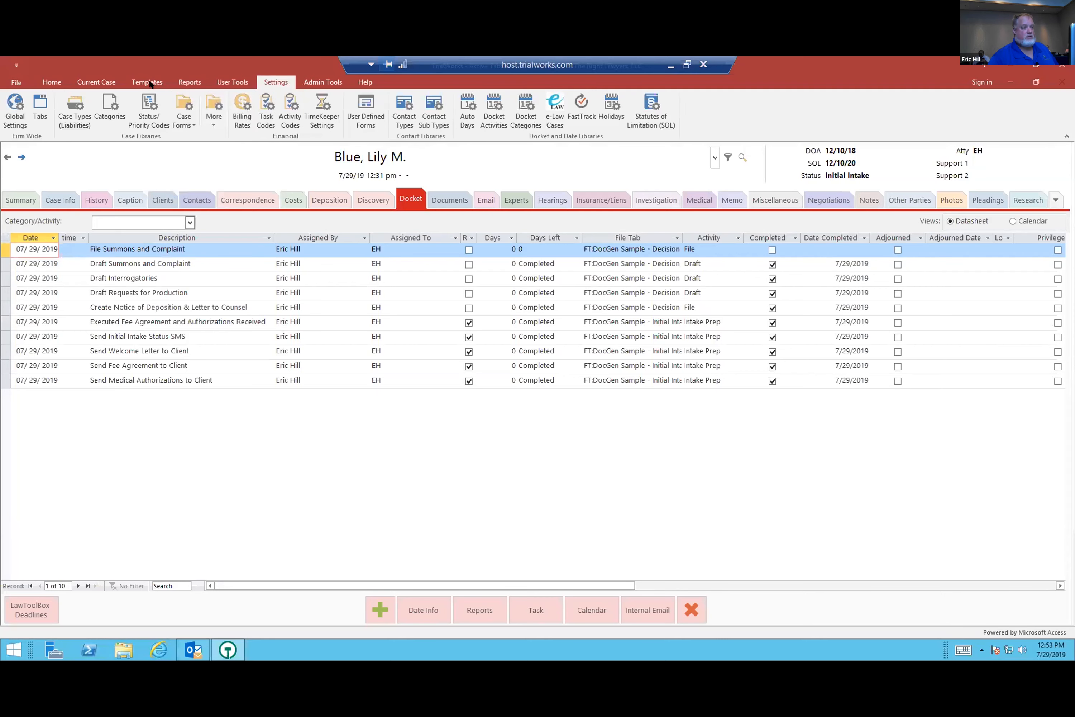
- Open the HIPAA Compliant Authorization document from the desktop in Word and start saving it in TrialWorks as a template
left_click(1010, 66)
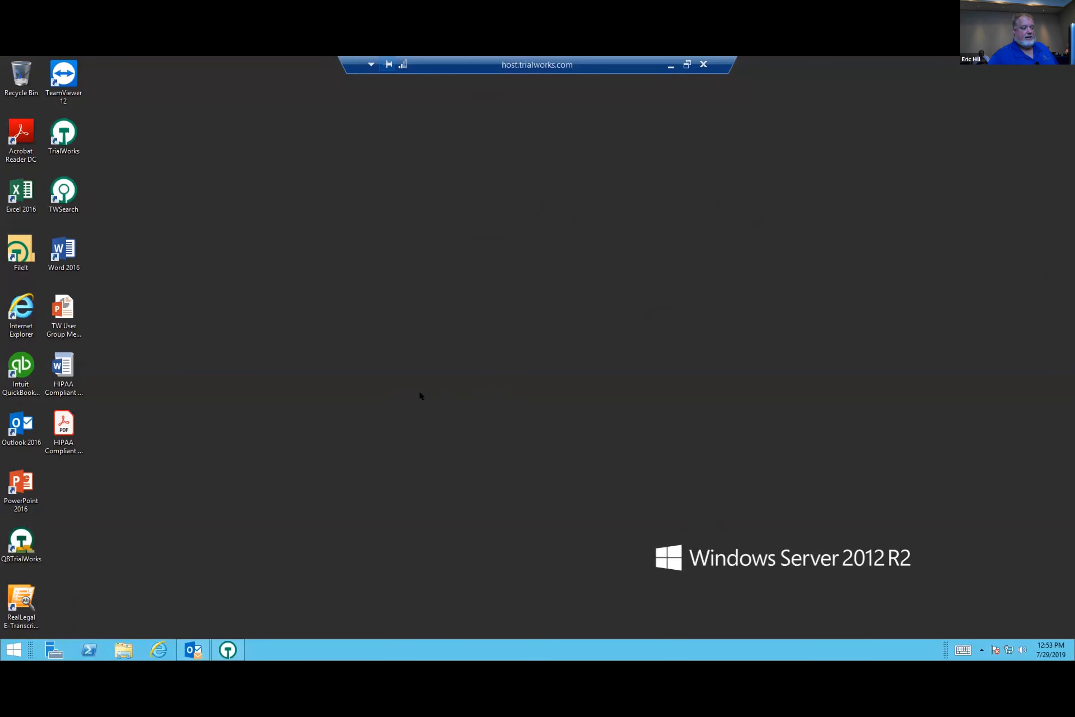
double_click(71, 364)
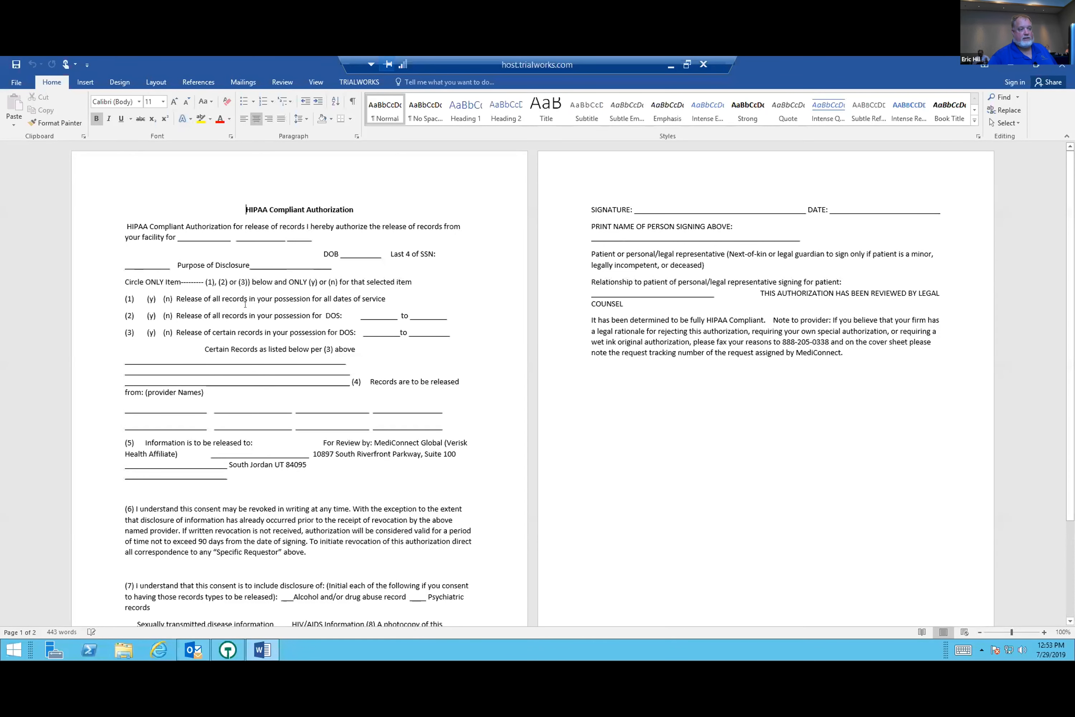
left_click(11, 83)
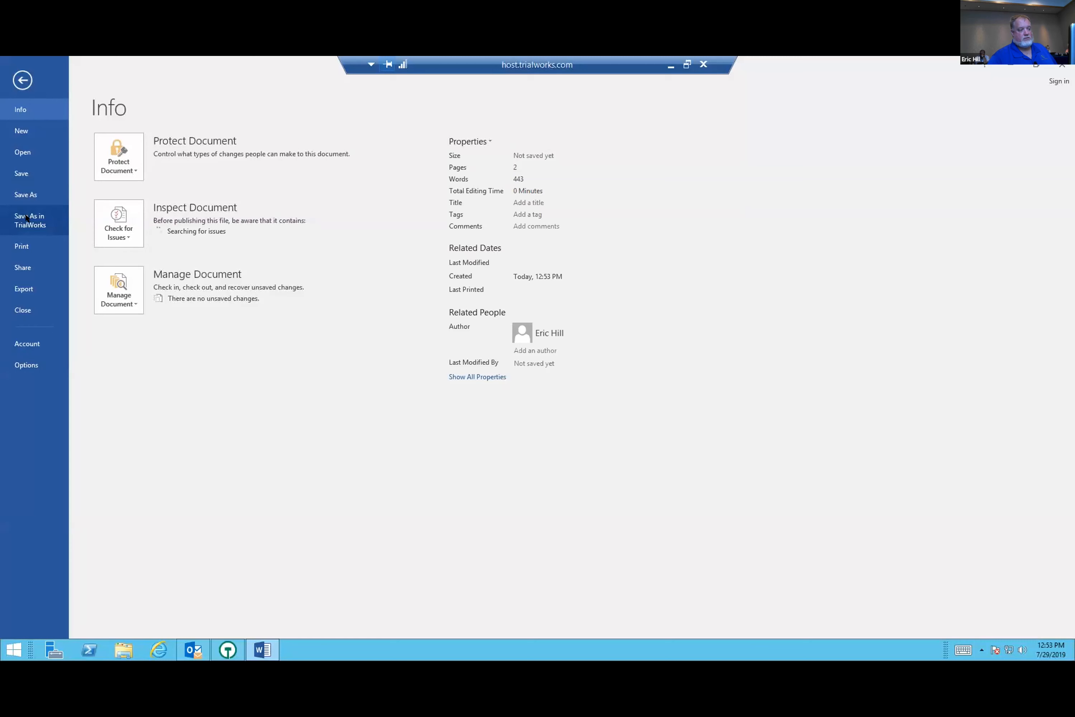
left_click(28, 216)
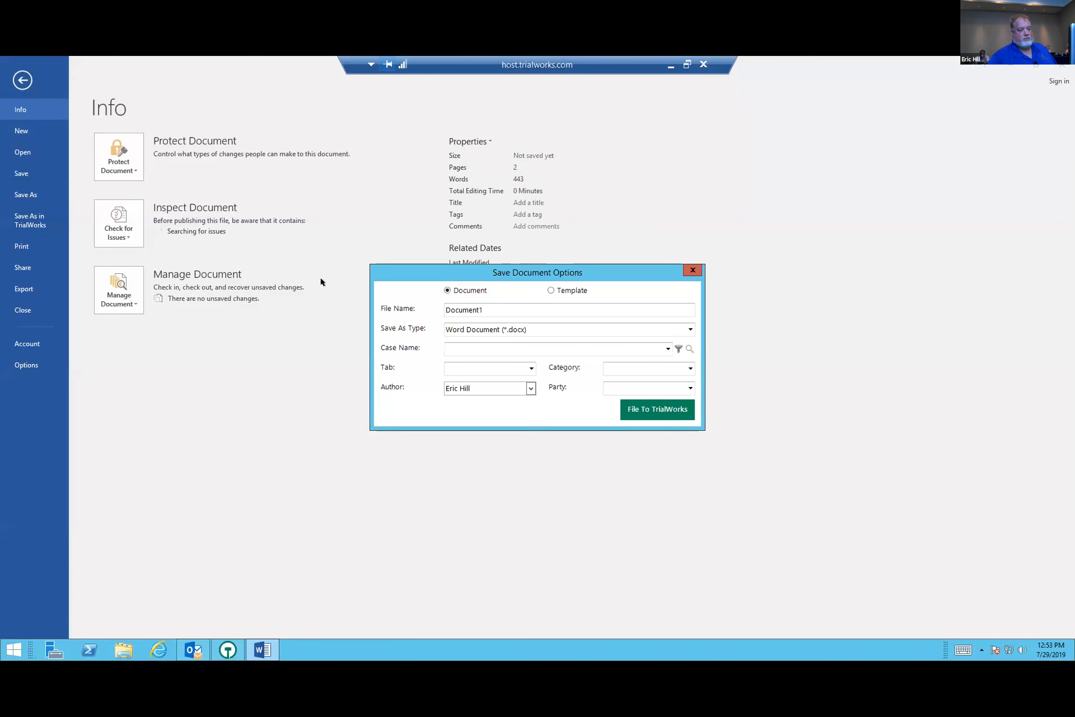
left_click(562, 292)
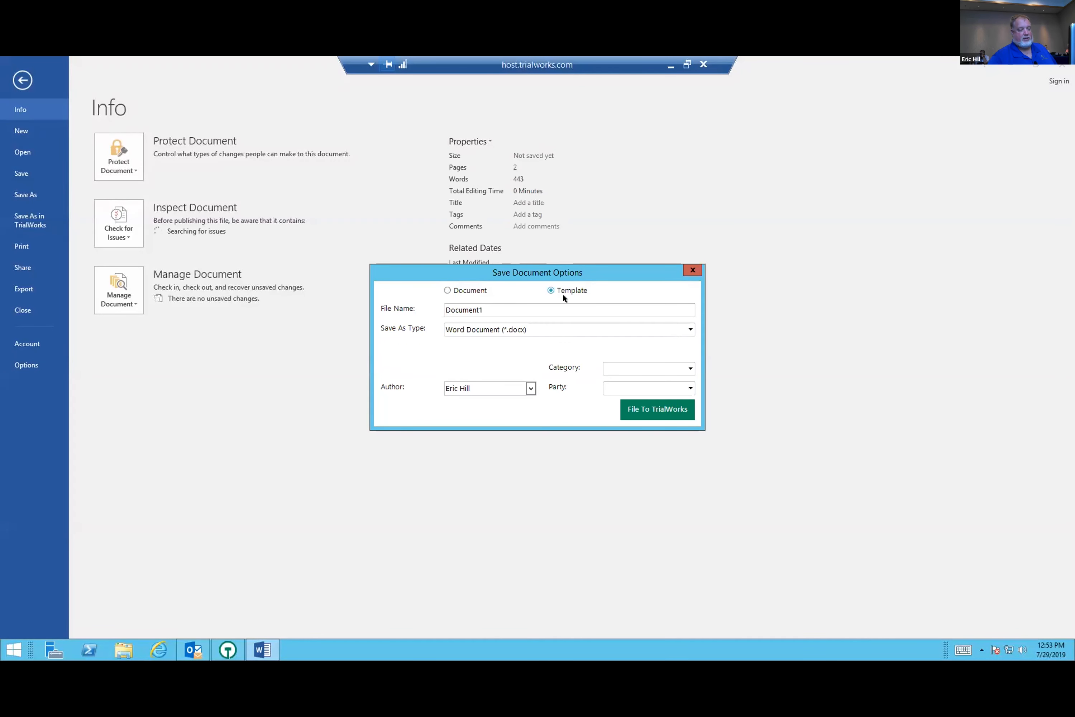
- Set the template's file name and description to "Med Auth", its library to Correspondence and its category to Client
left_click_drag(509, 305, 372, 302)
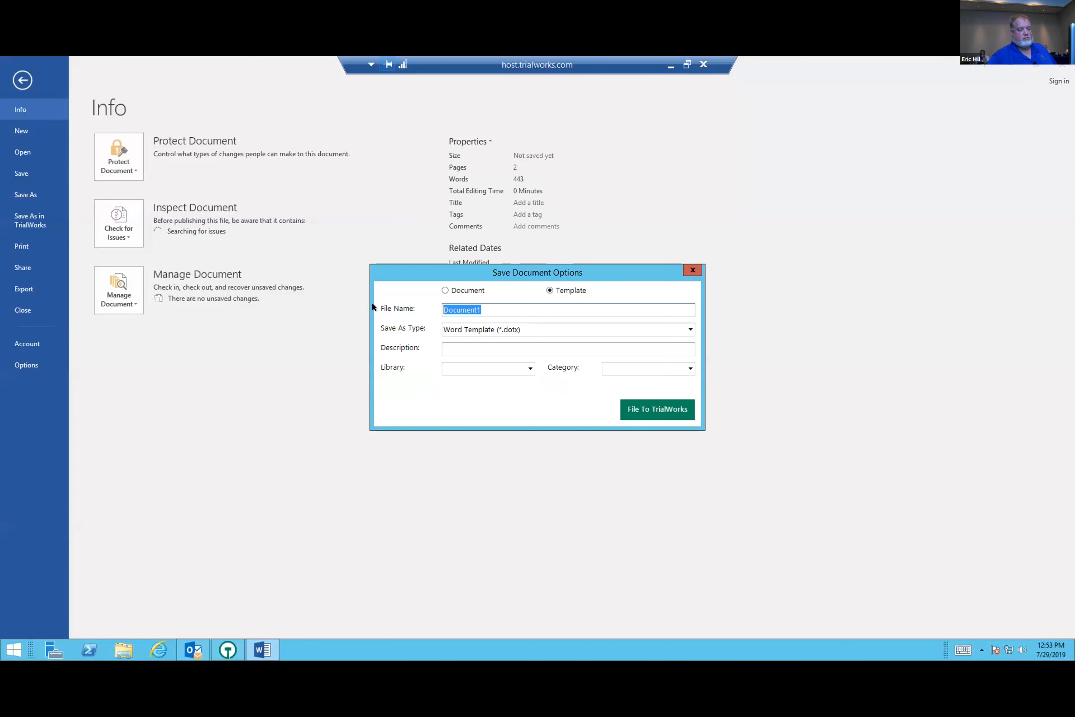
type("Med Auth")
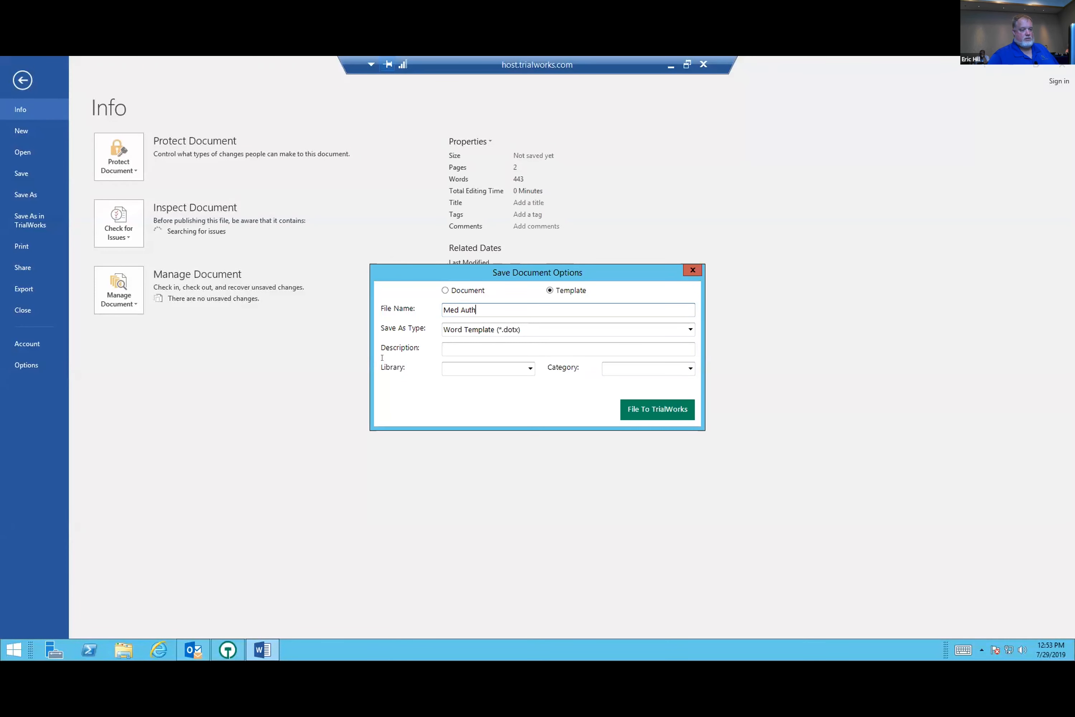
left_click(472, 354)
left_click(528, 368)
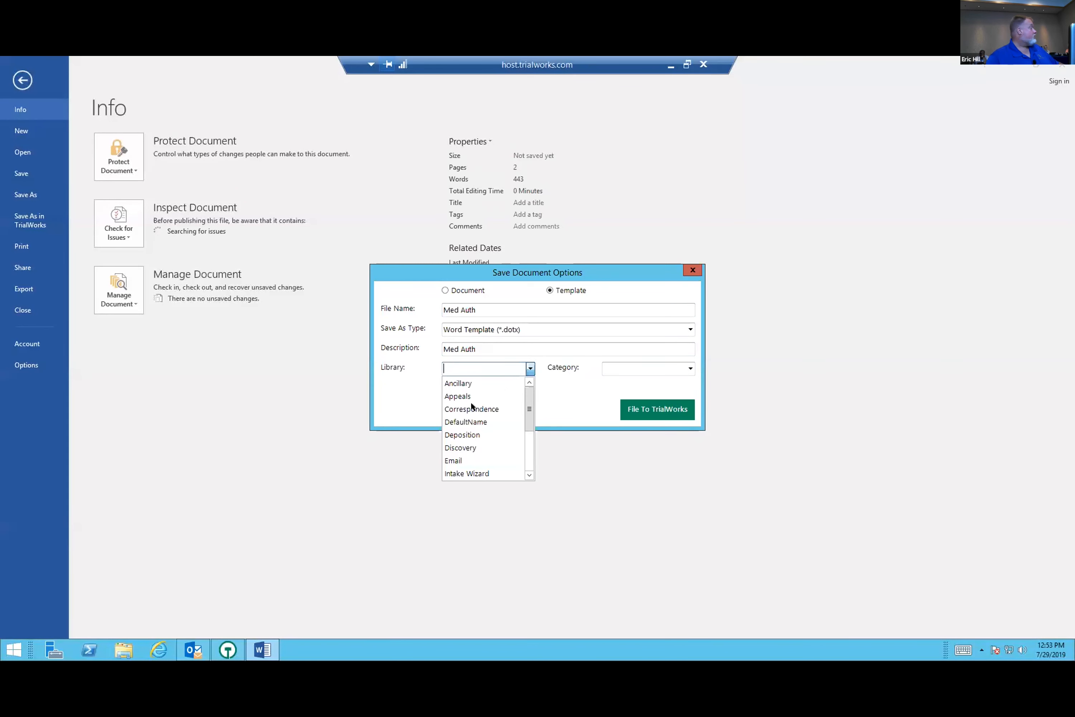
left_click(471, 407)
left_click(689, 368)
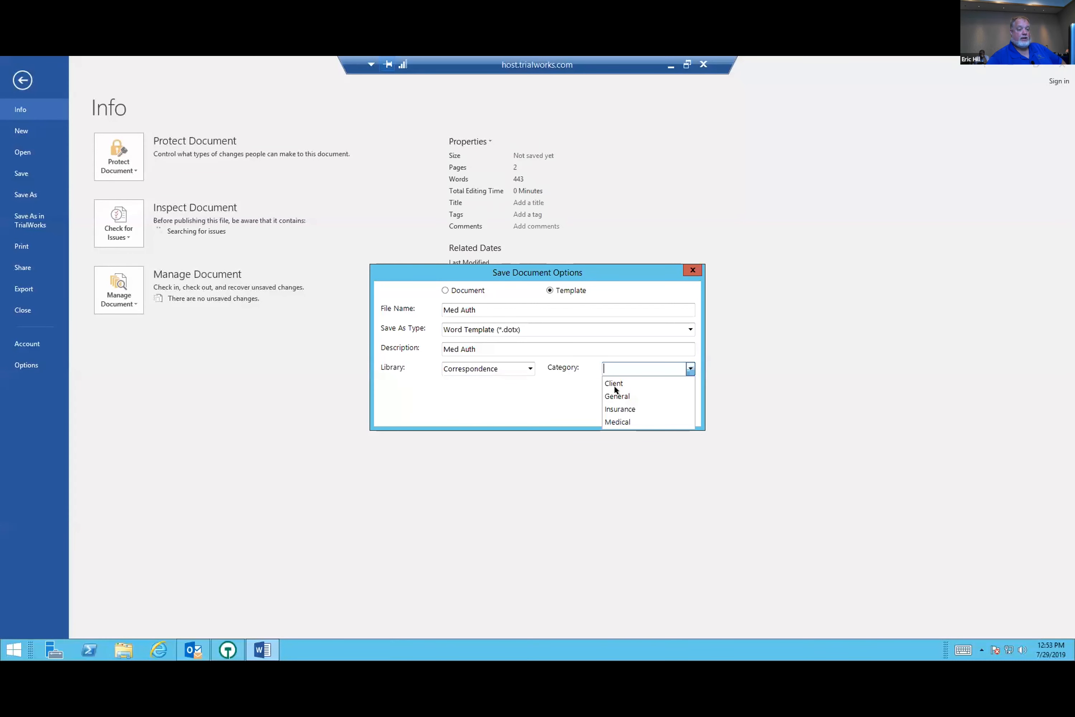
left_click(614, 387)
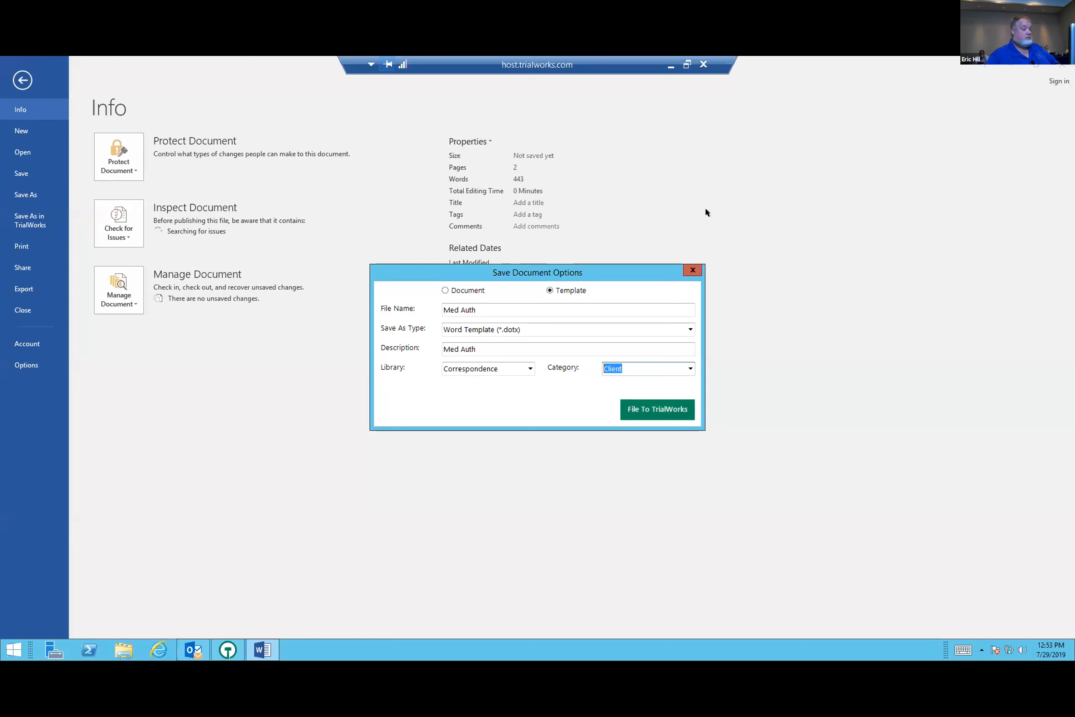
- Cancel saving the authorization as a template and close the document in Word
left_click(691, 268)
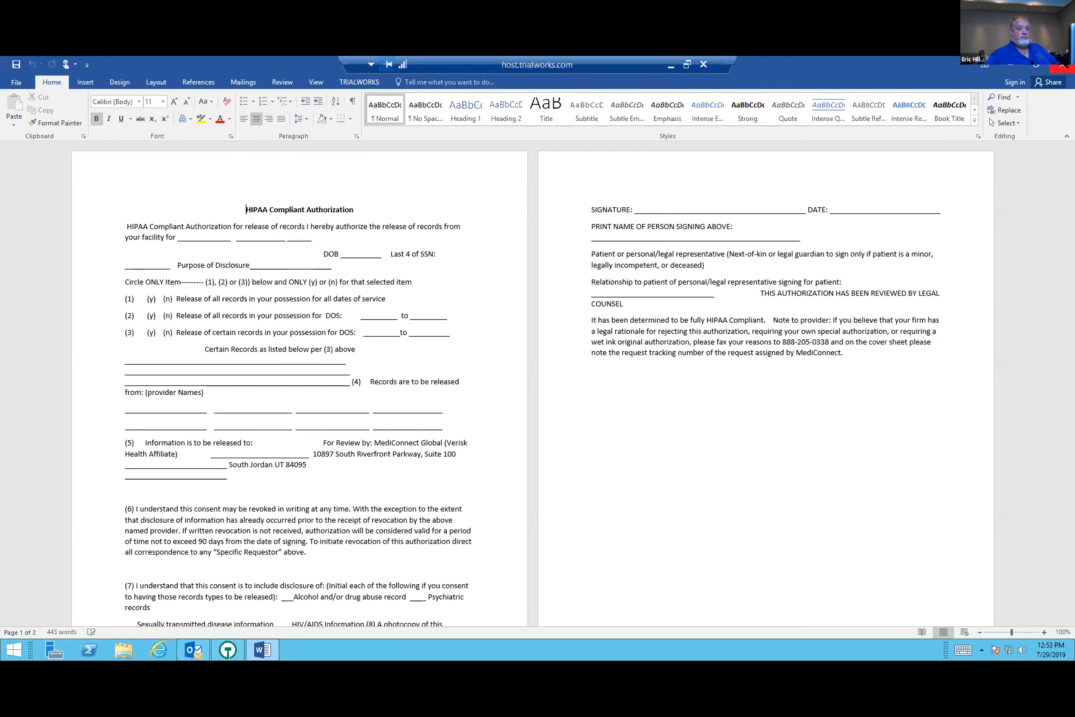
left_click(1062, 68)
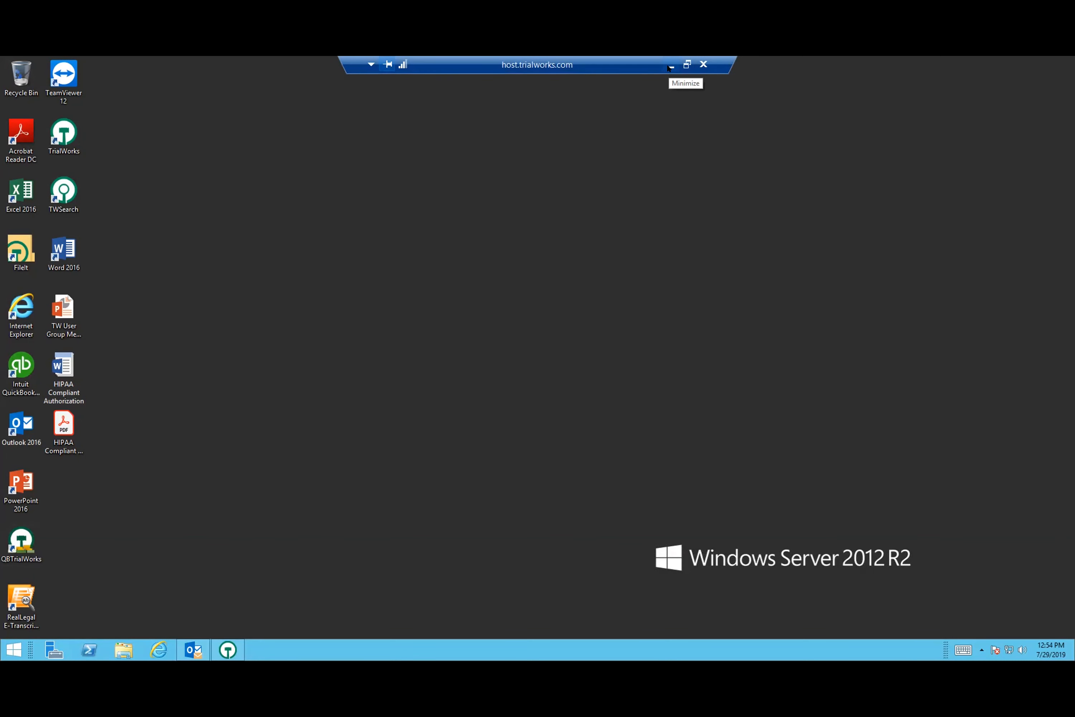
- Switch to TrialWorks and view the welcome text message among the case's emails
left_click(231, 642)
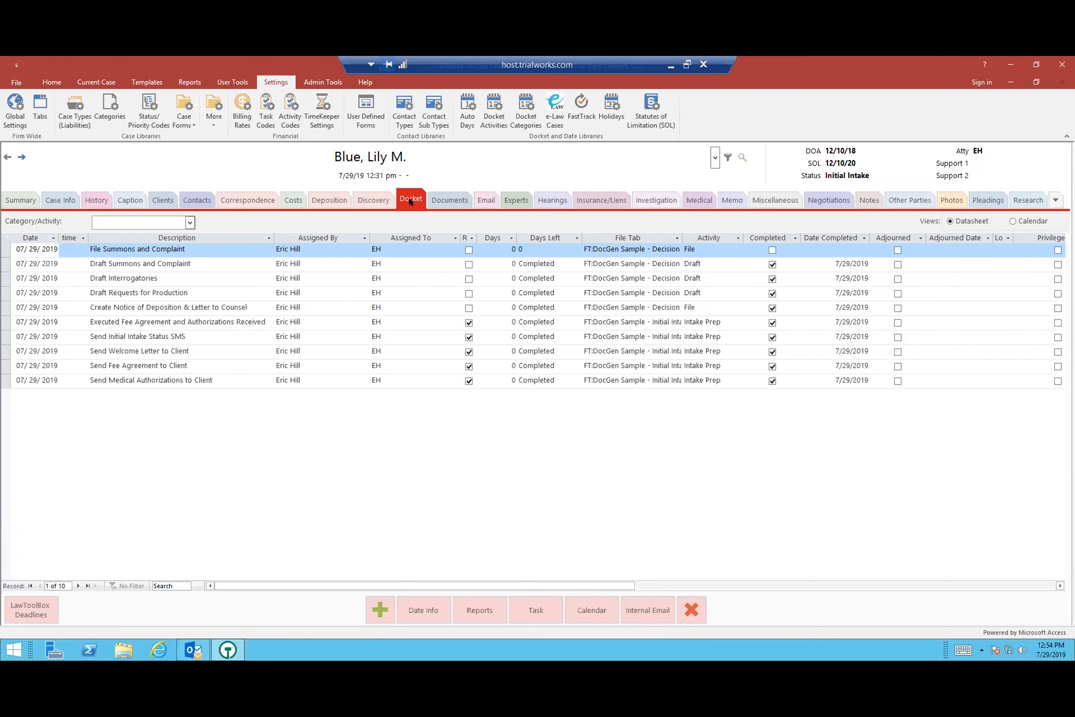
left_click(484, 200)
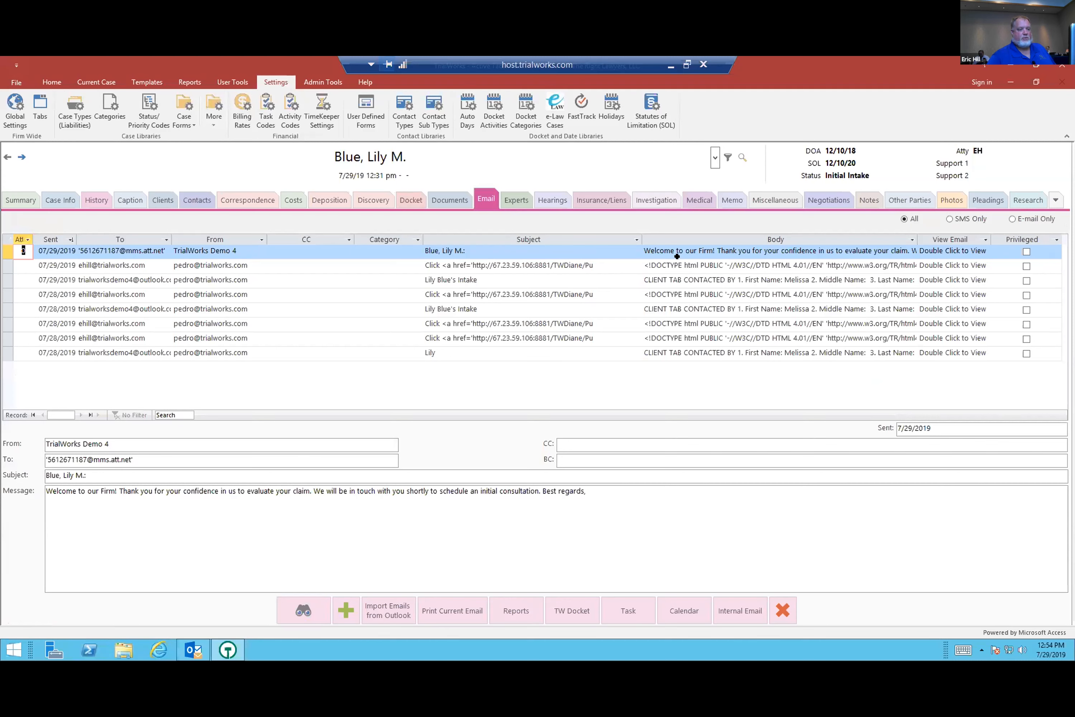
left_click(506, 248)
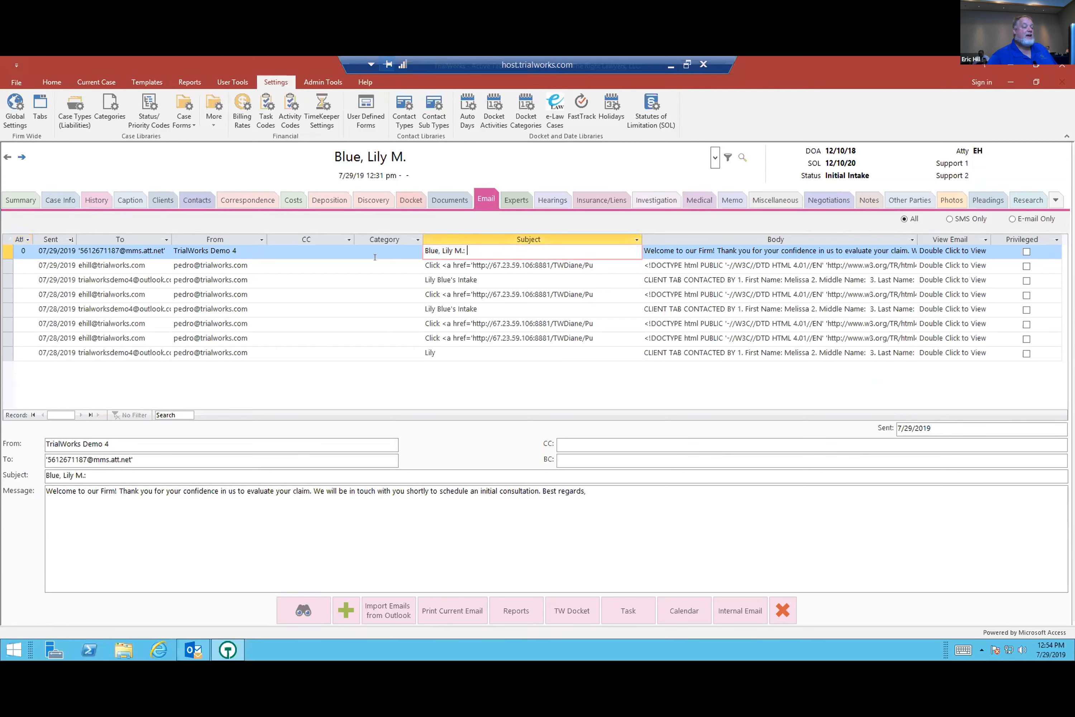
- Switch to Outlook and open the client's text message reply from 12:47 PM in its own window
left_click(193, 650)
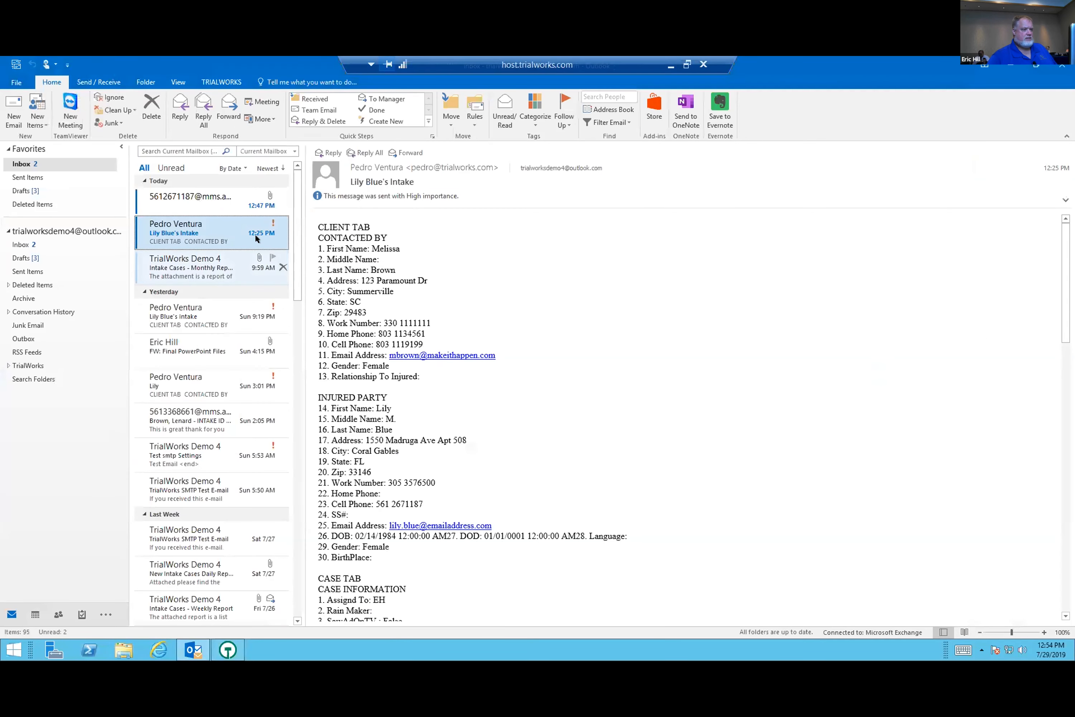
left_click(232, 207)
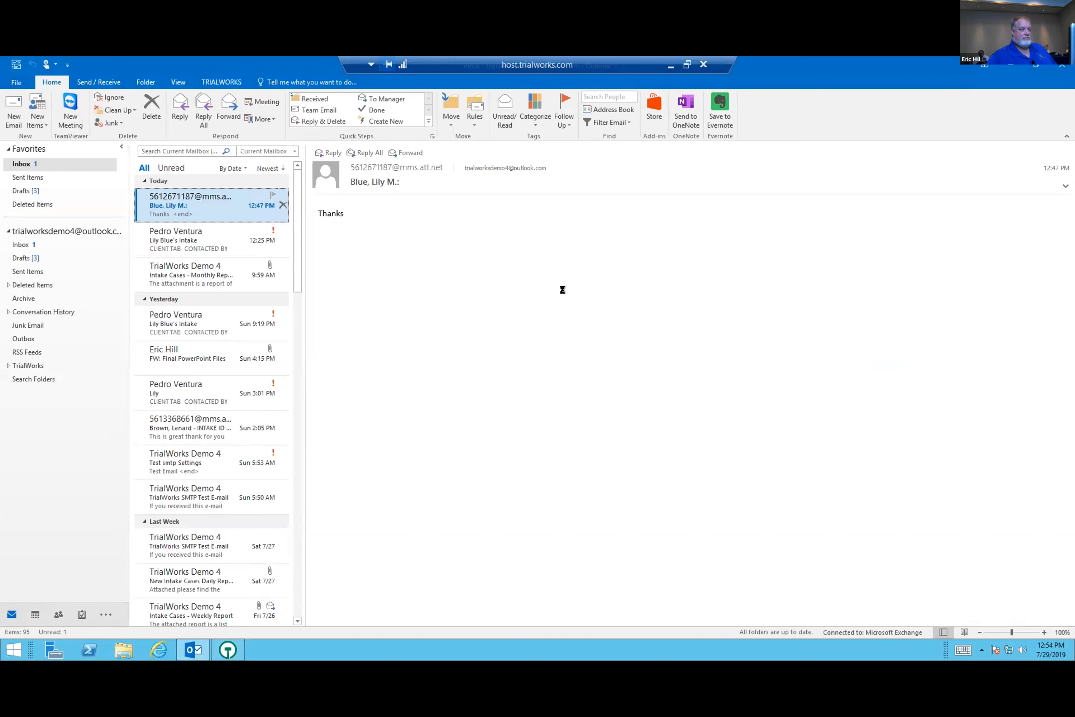
double_click(242, 202)
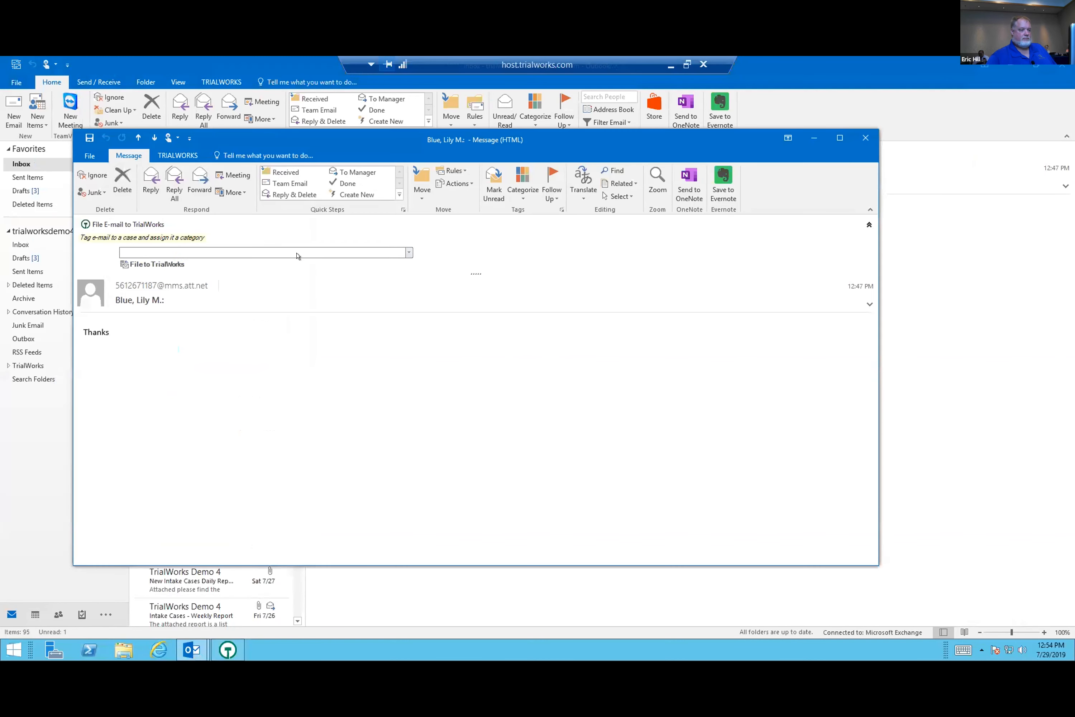
- Tag the reply to the client's case, file it to TrialWorks, and close the message
left_click(403, 252)
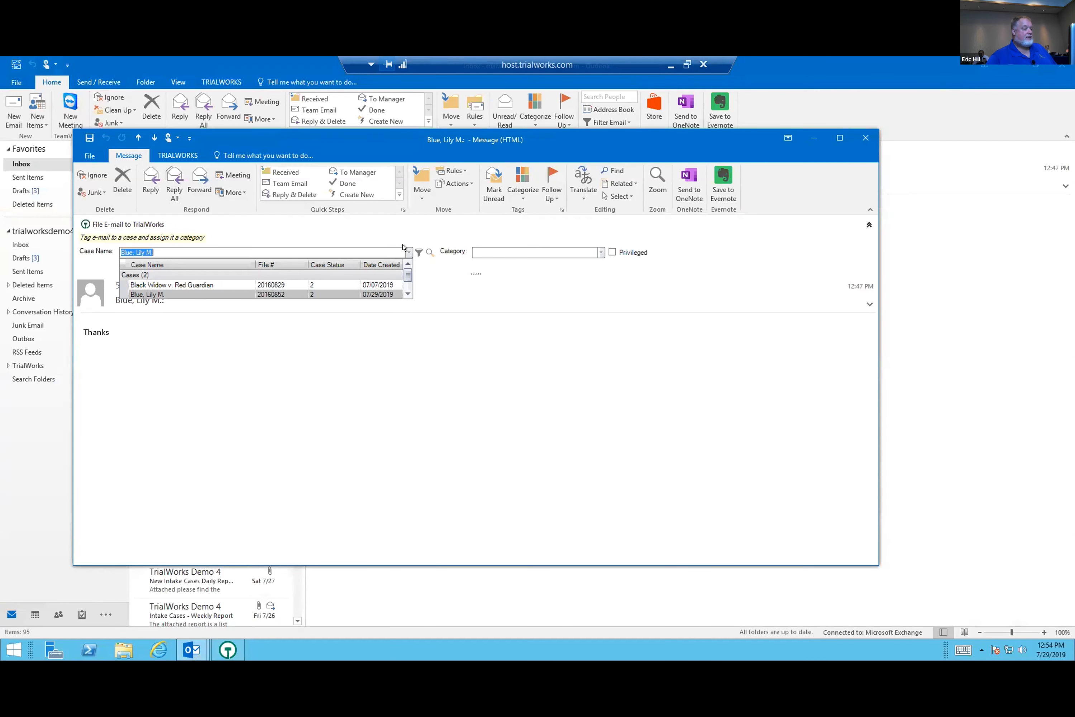
left_click(406, 251)
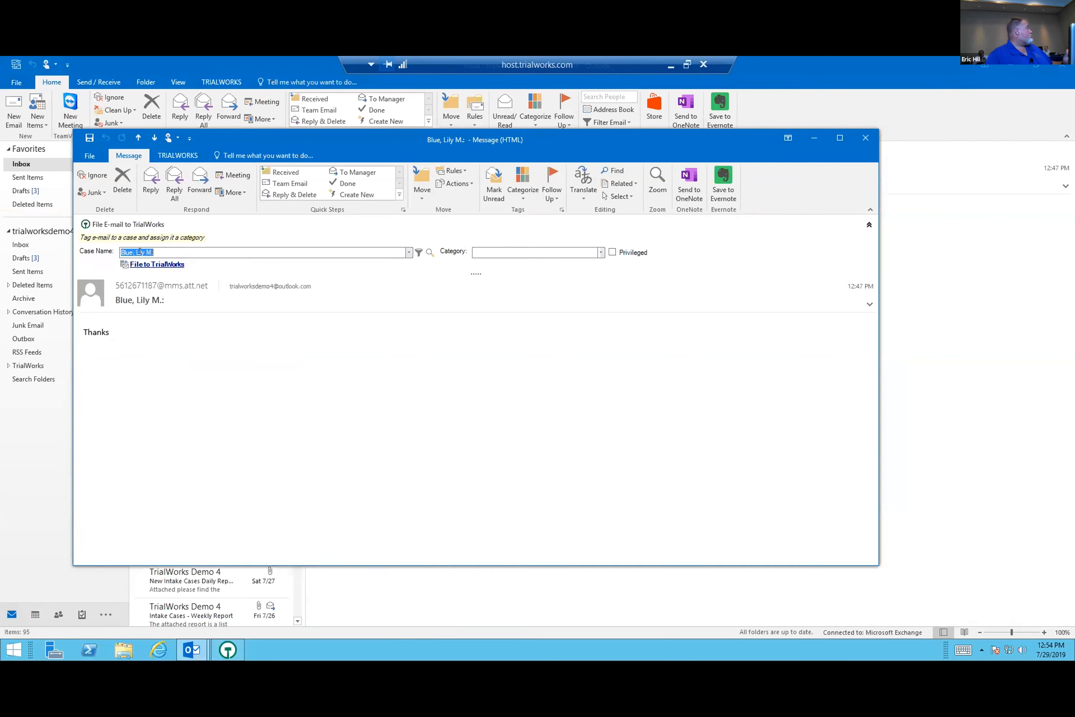
left_click(158, 265)
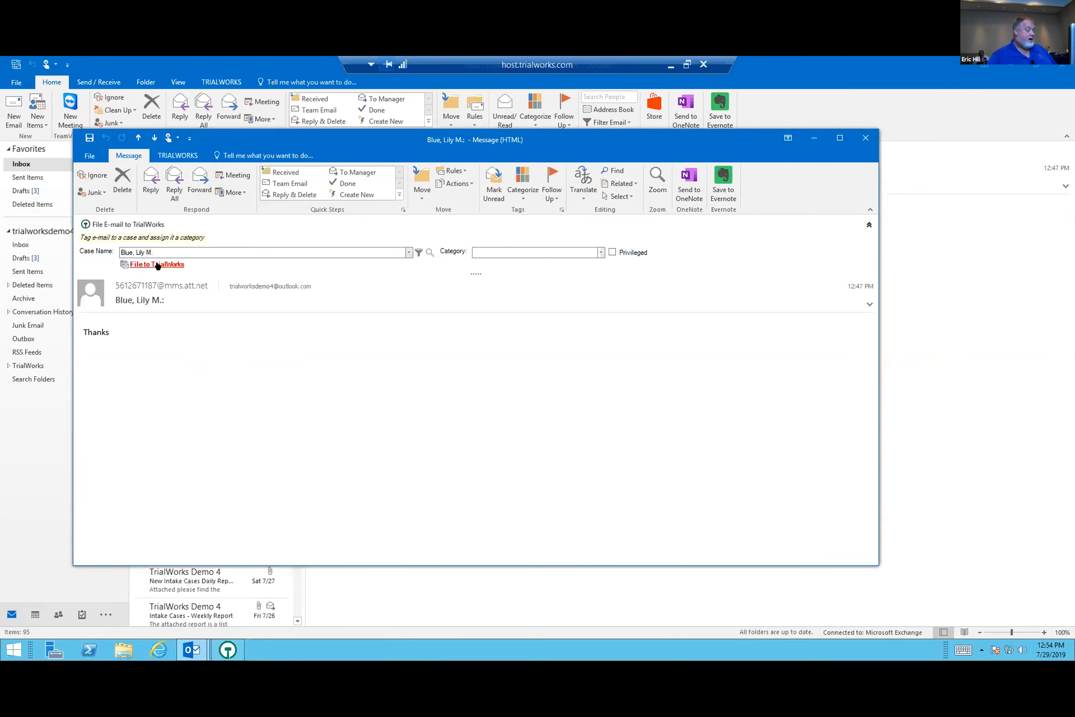
left_click_drag(455, 139, 518, 149)
left_click(202, 276)
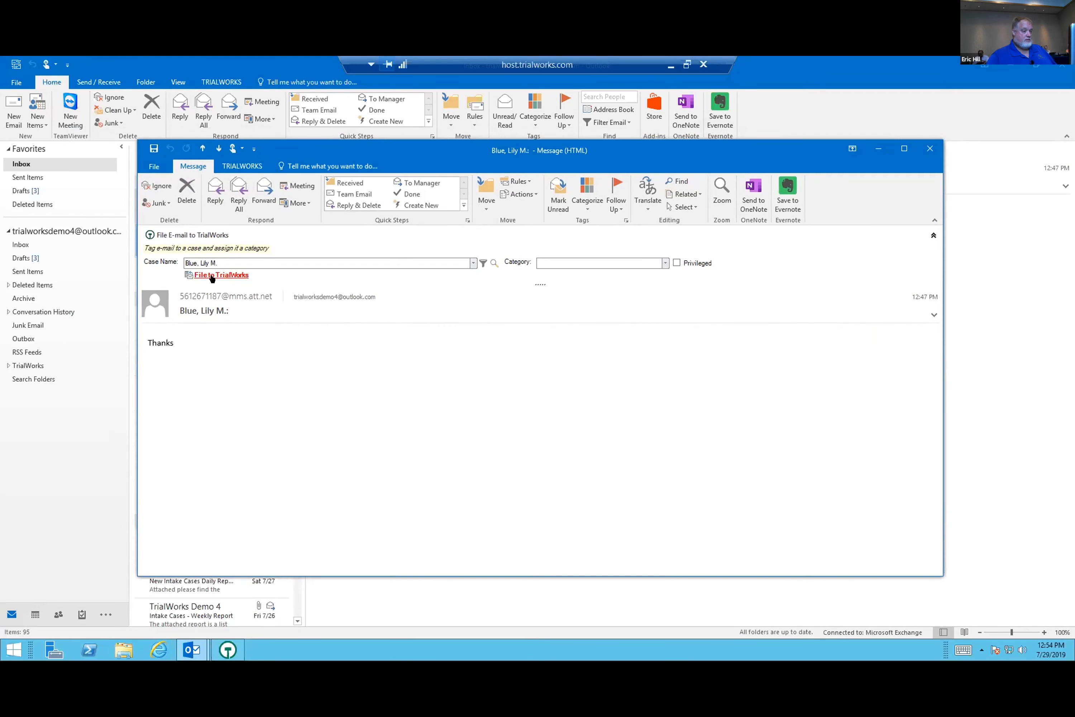
left_click(928, 147)
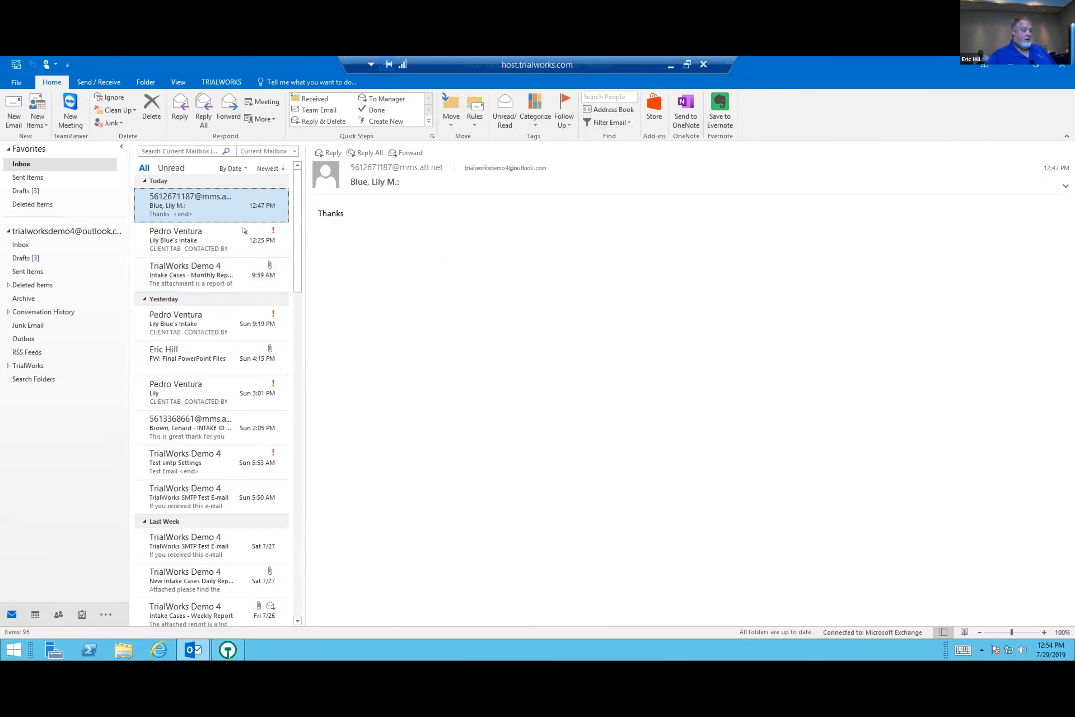
- Return to TrialWorks and review the filed reply and the original welcome message in the case's emails
left_click(1009, 68)
left_click(469, 200)
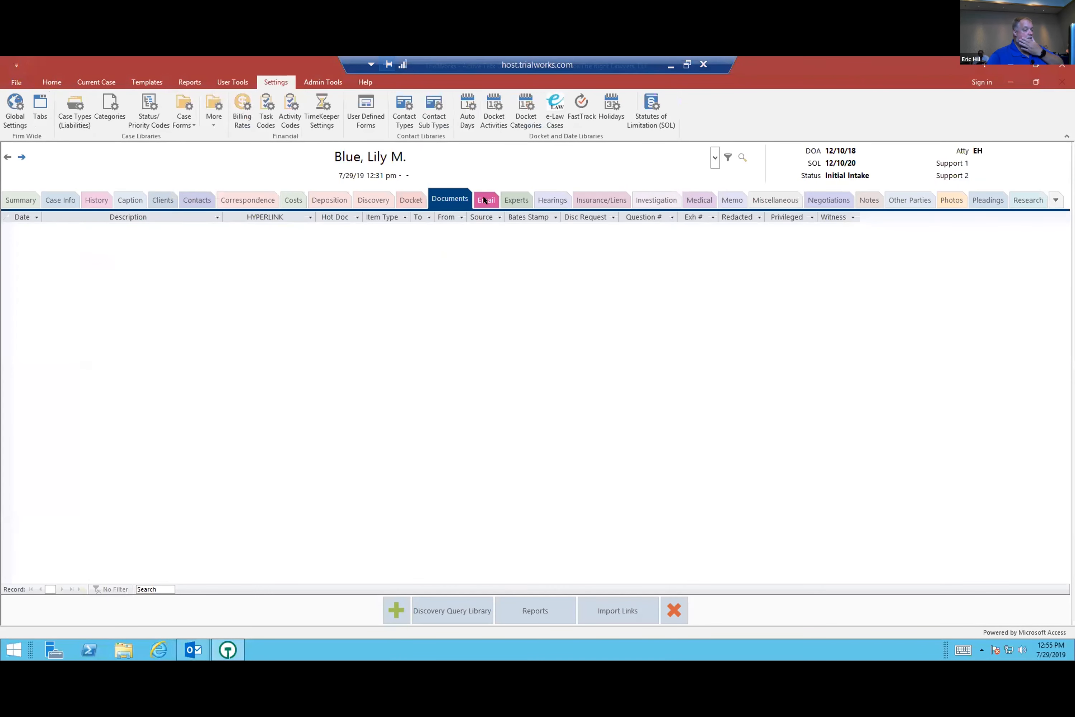
left_click(483, 198)
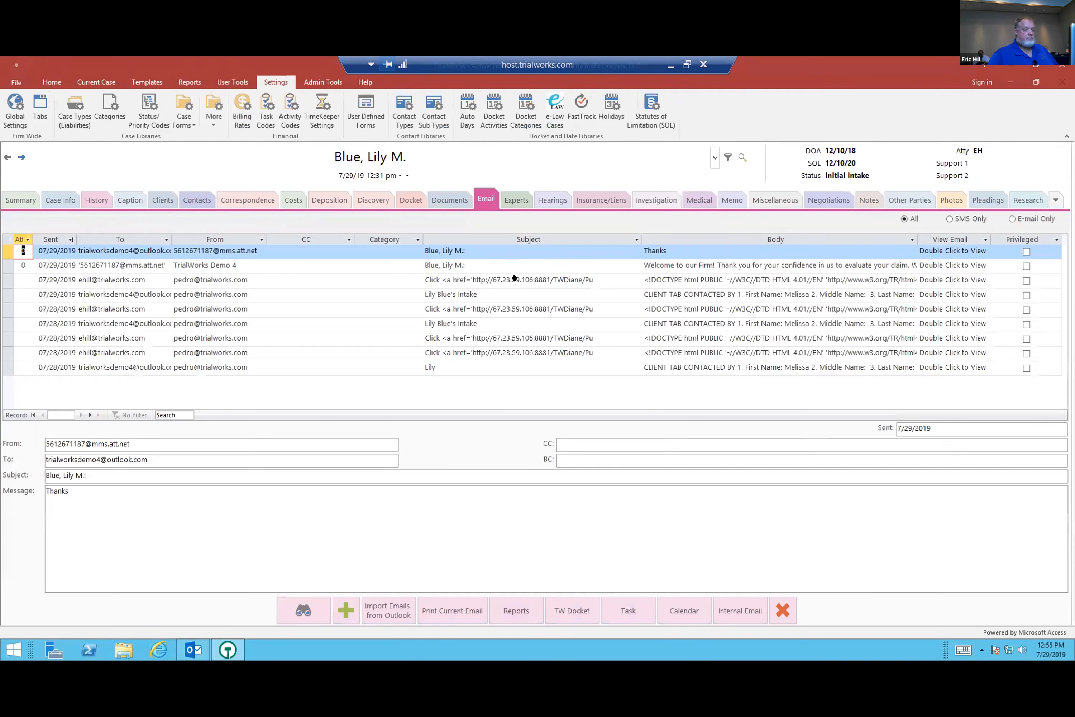
left_click(482, 262)
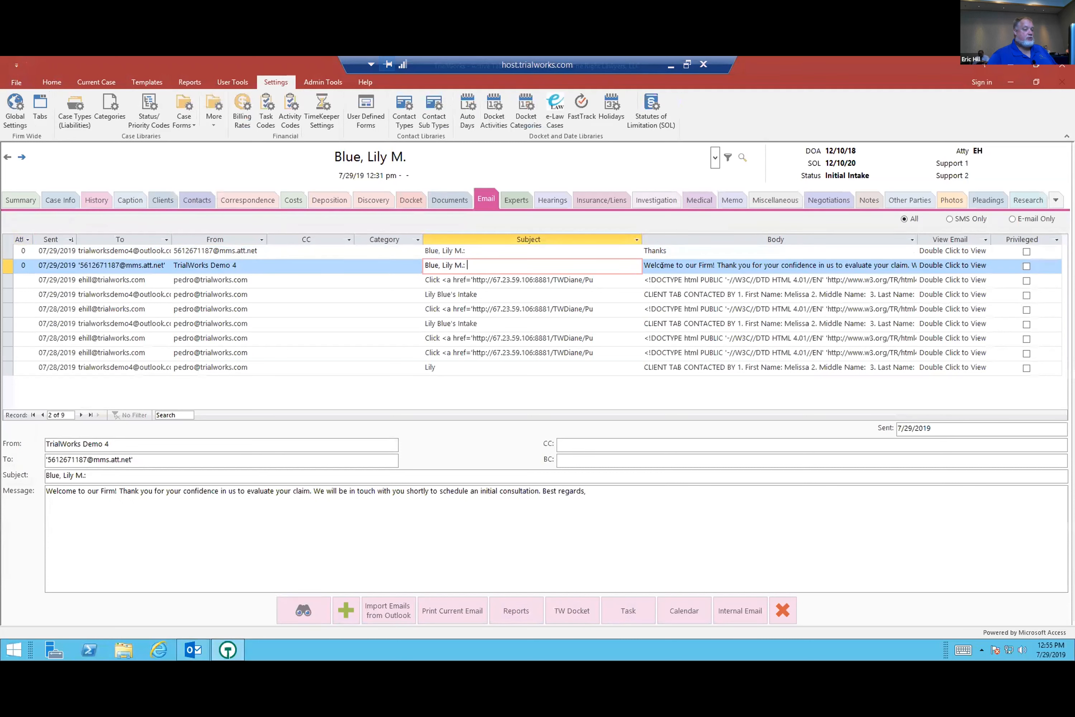
left_click(666, 251)
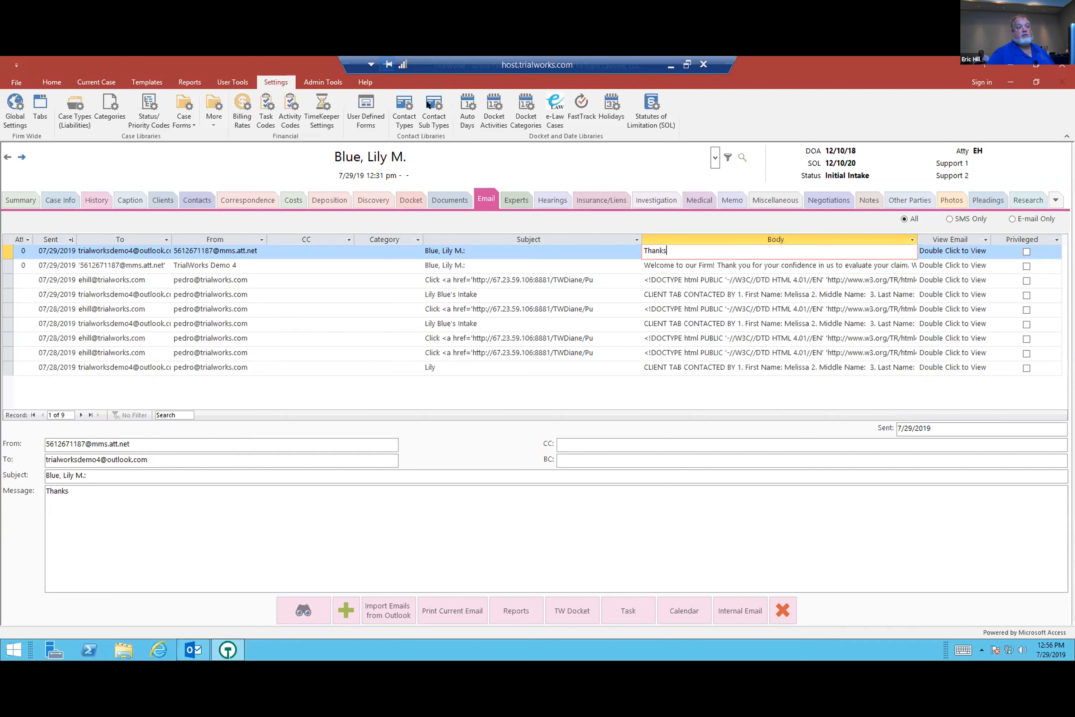
left_click(52, 81)
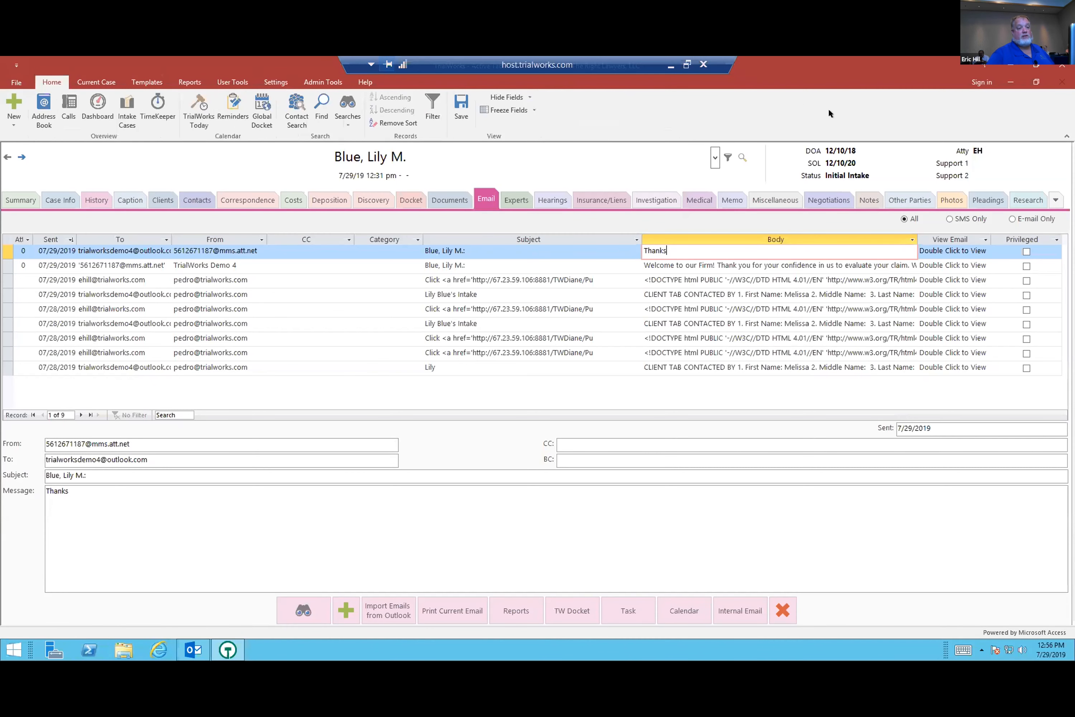